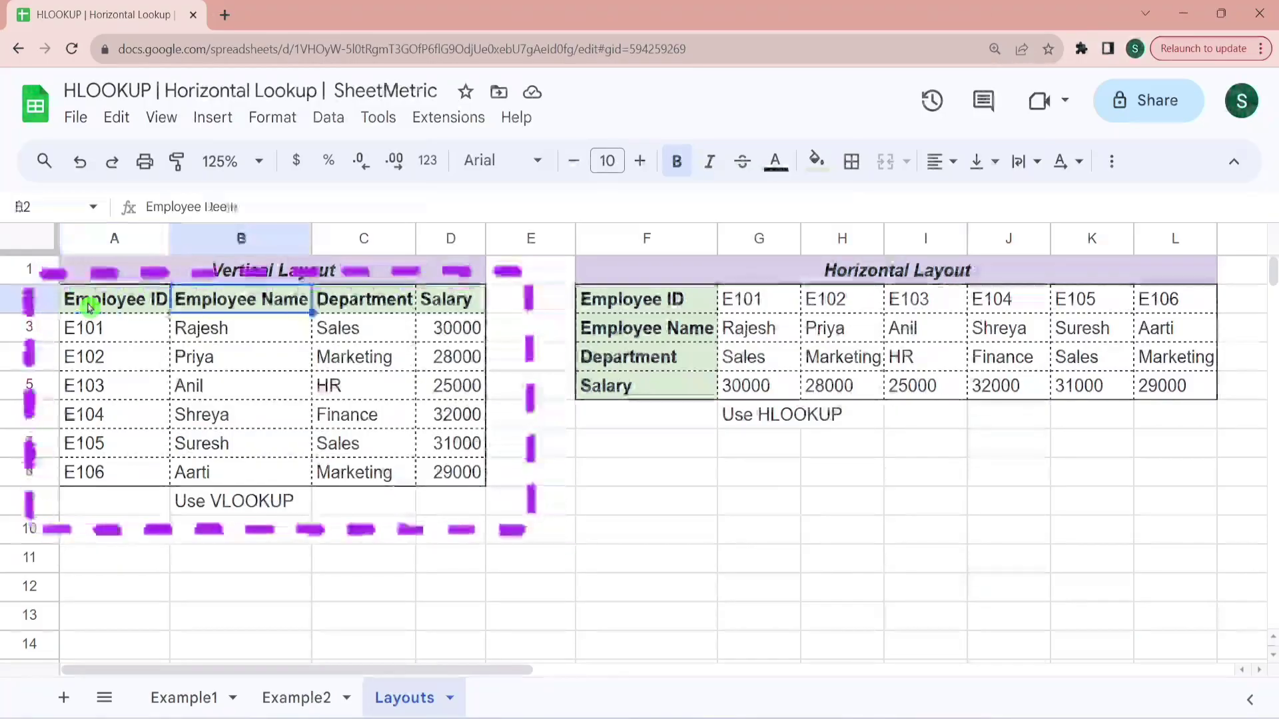
Step through the header labels of the vertical and horizontal layout tables
key("Right")
key("Right")
key("Left")
key("Left")
key("Left")
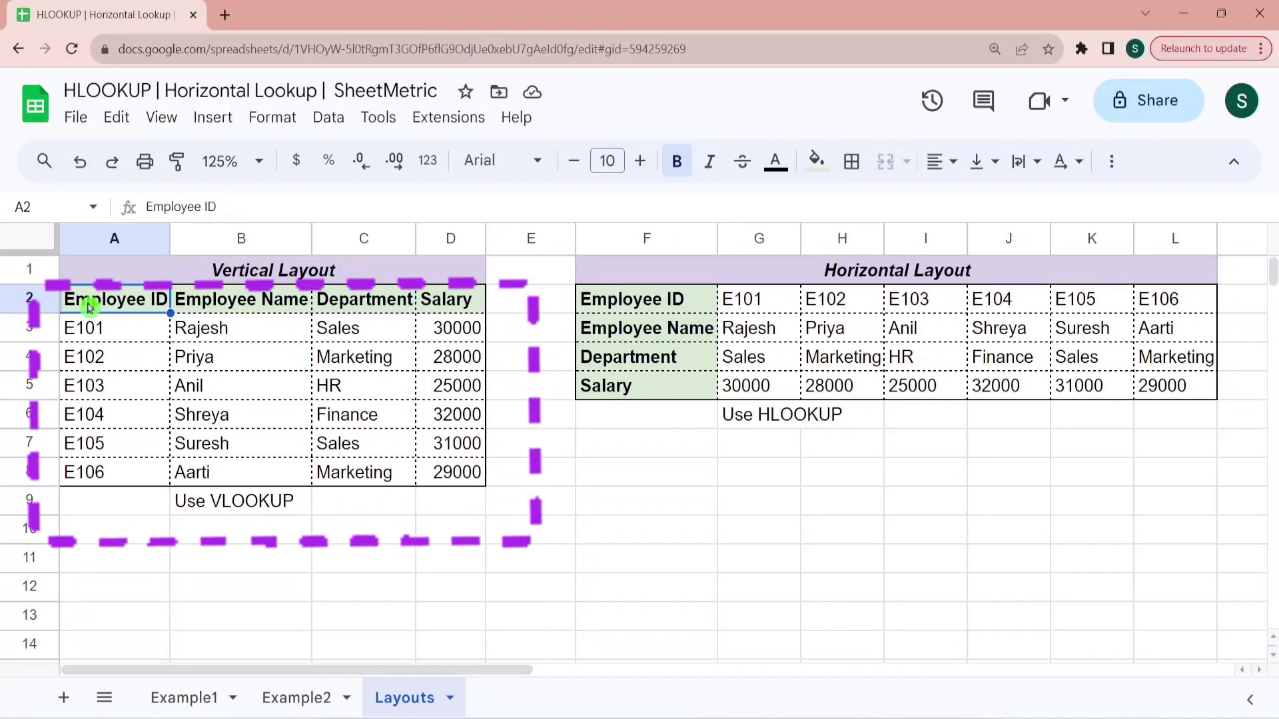
key("Right")
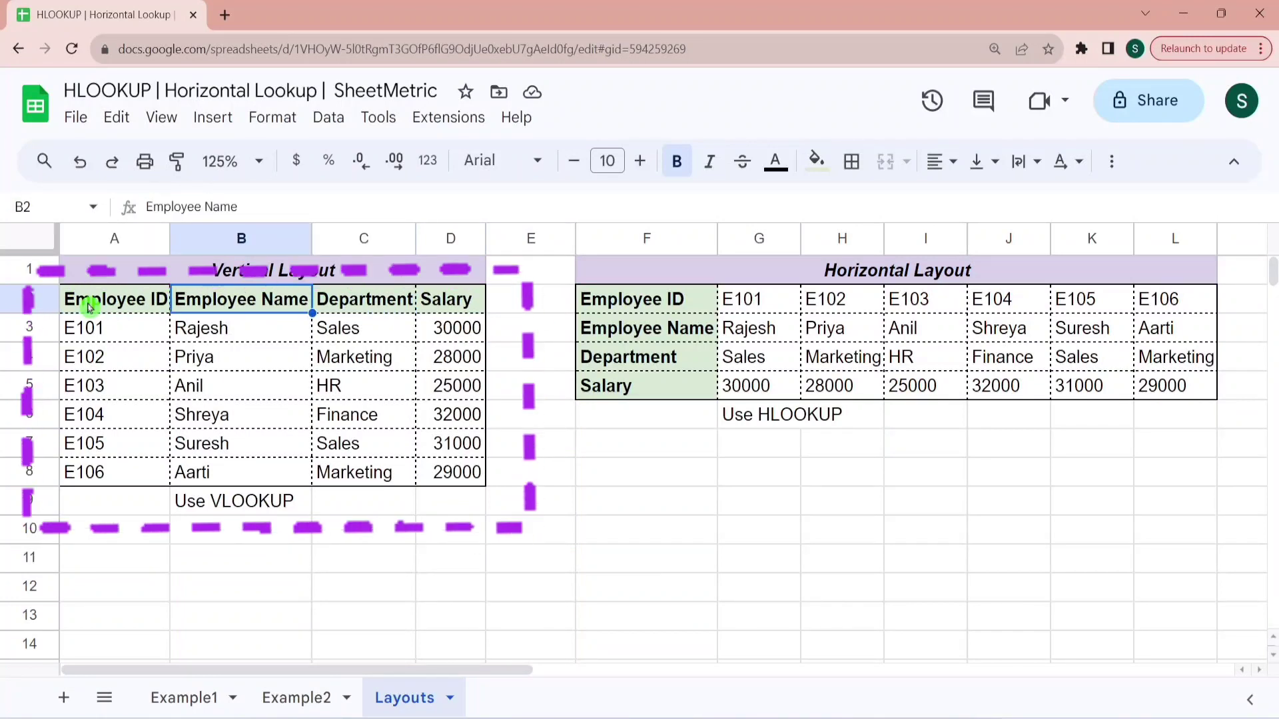
key("Right")
key("Right")
key("Left")
key("Left")
key("Left")
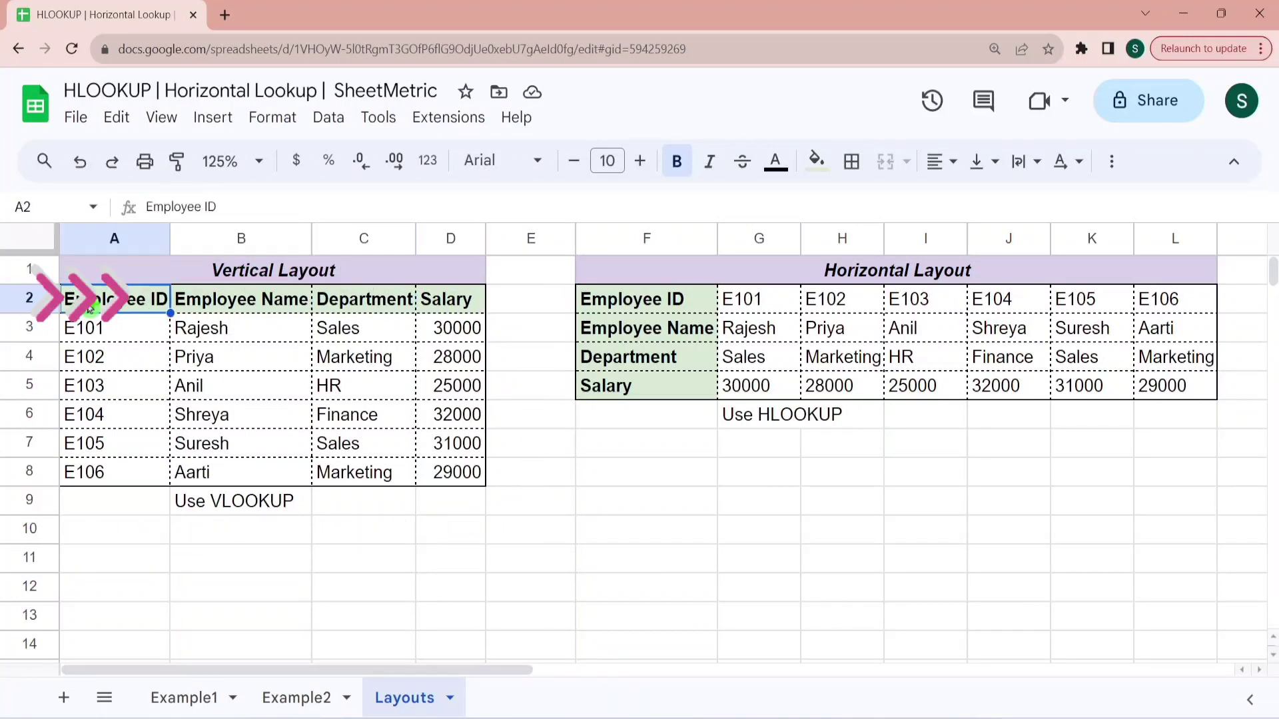
key("Right")
key("Right")
key("Right")
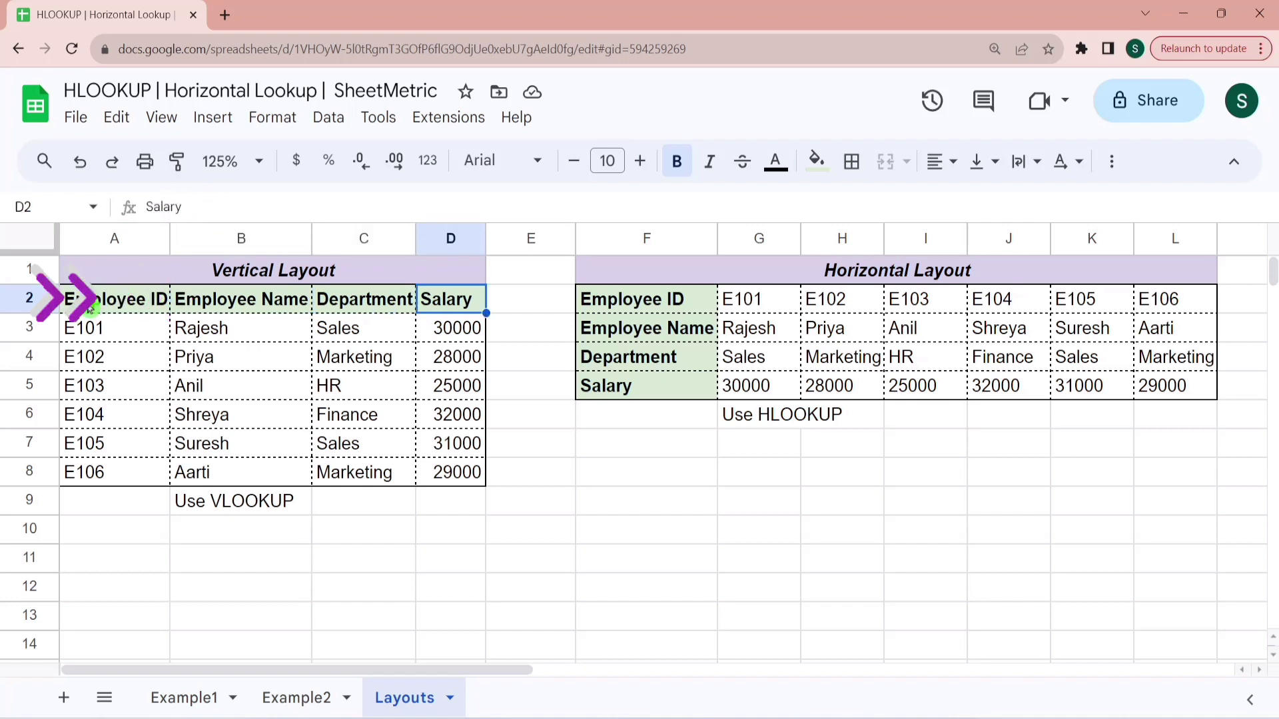
key("Left")
key("Left")
key("Left")
key("Down")
key("Down")
key("Down")
key("Down")
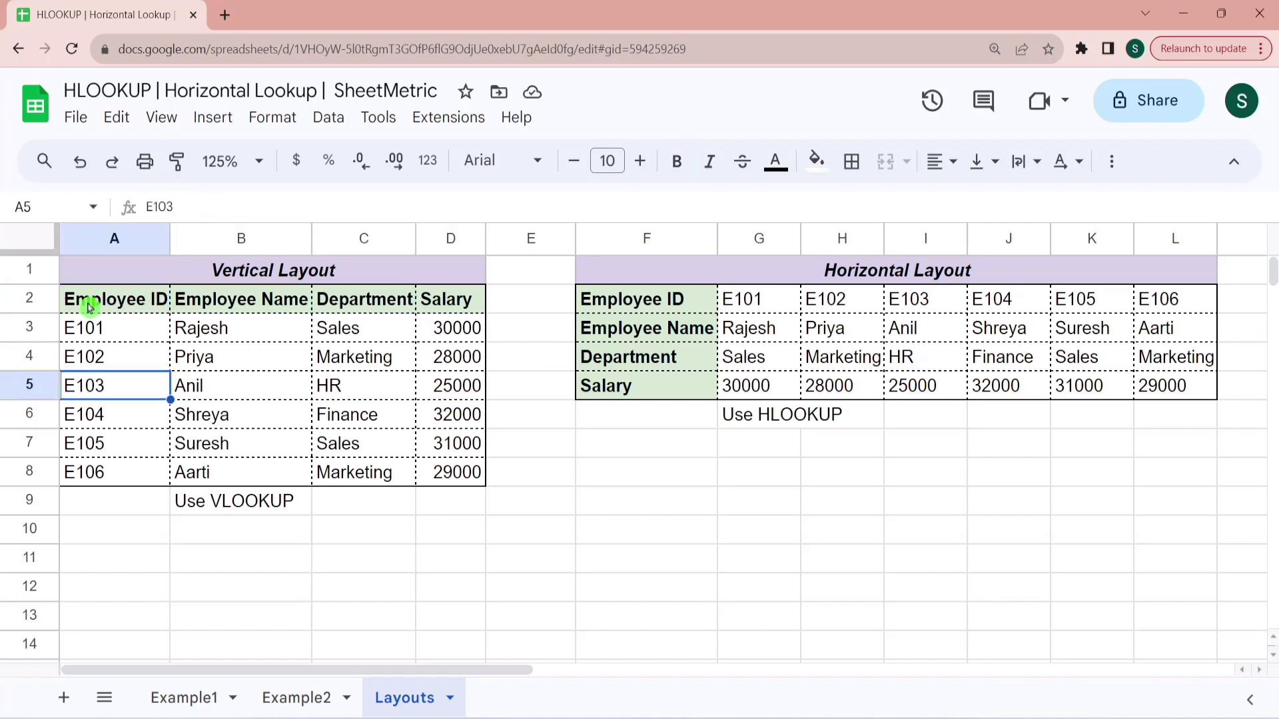
key("Down")
key("Down")
key("Down")
key("Right")
key("Up")
key("Up")
key("Up")
key("Up")
key("Up")
key("Up")
key("Up")
key("Up")
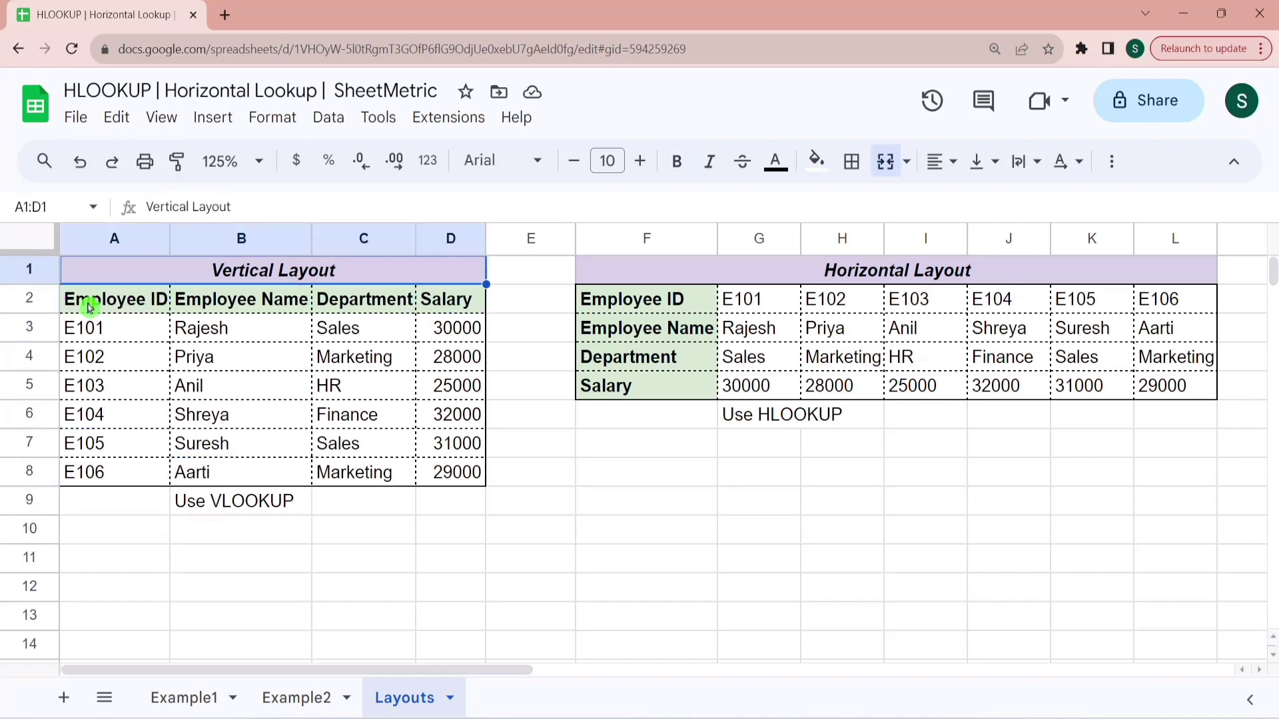
key("Right")
key("Right")
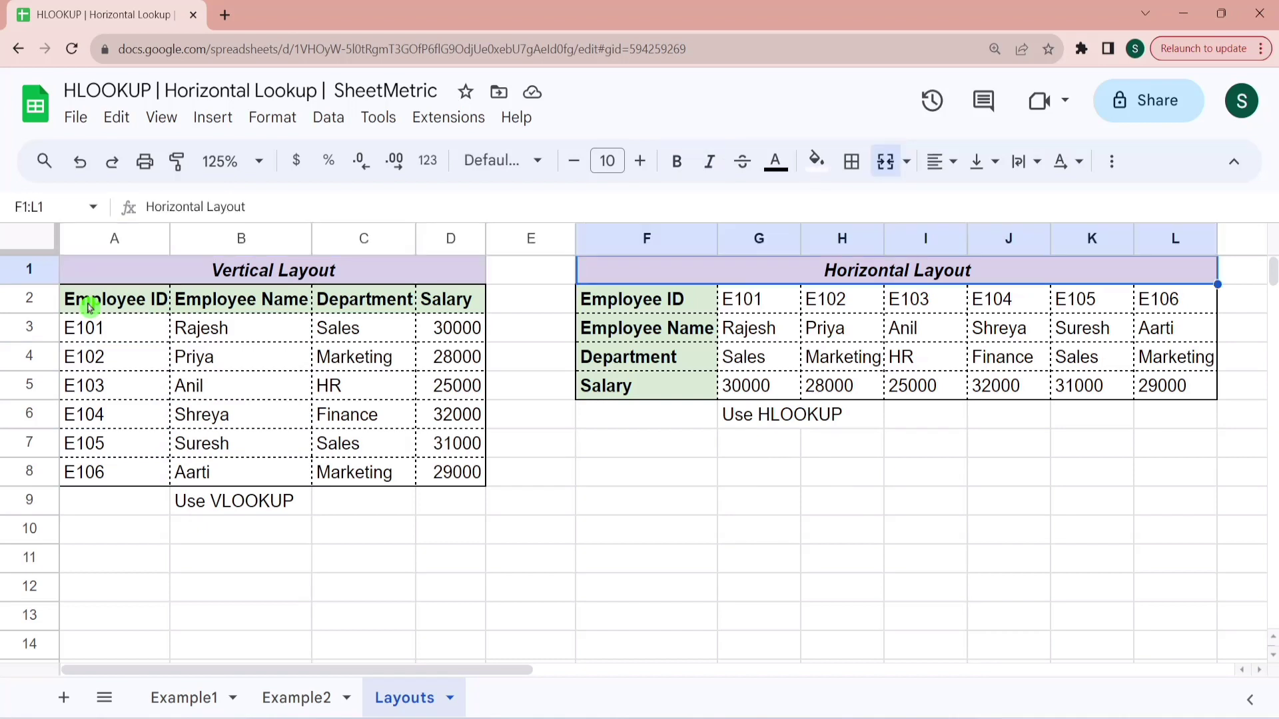
key("Down")
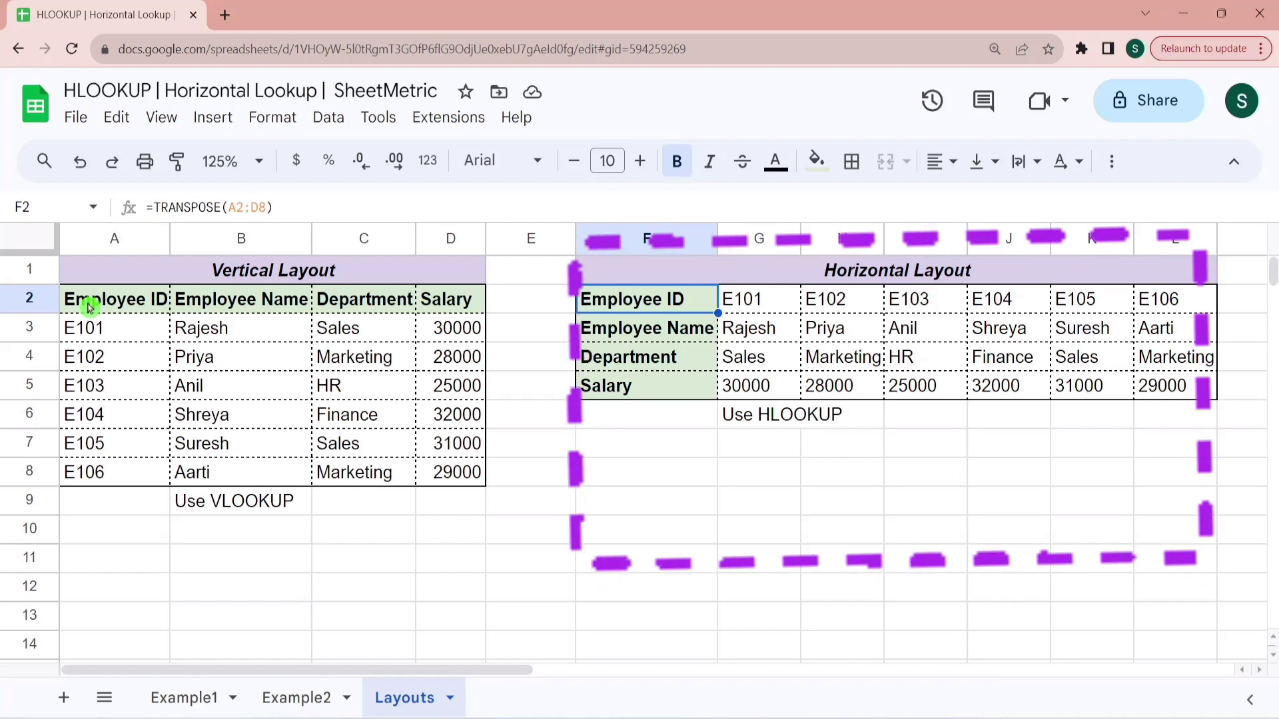
Review the horizontal layout's field labels in column F and its first ID, E101
left_click(643, 240)
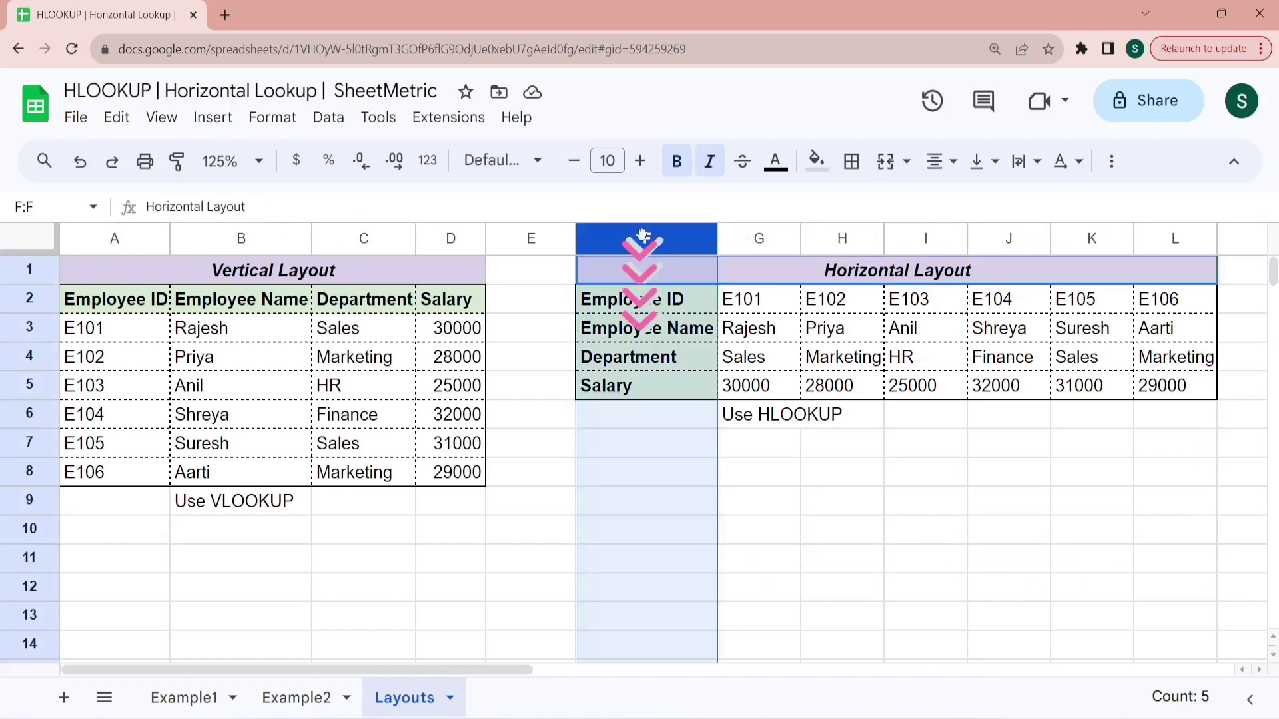
left_click(768, 453)
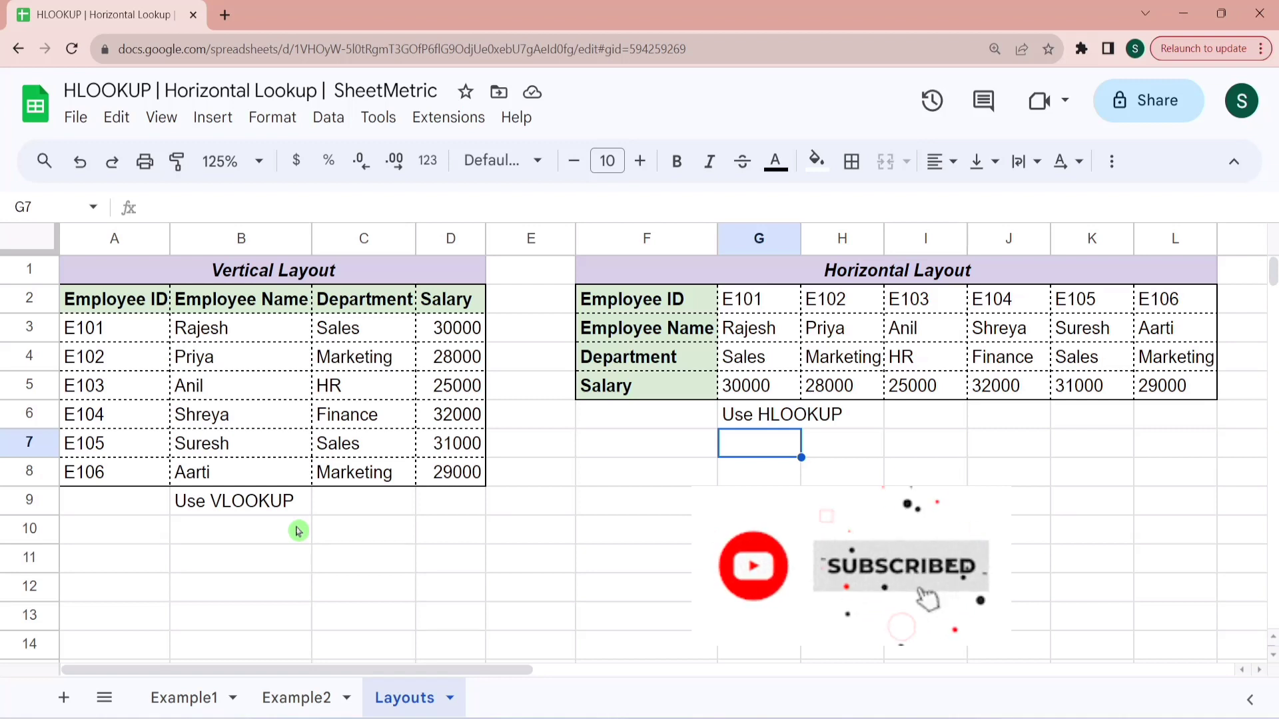
key("Left")
key("Up")
key("Up")
key("Up")
key("Up")
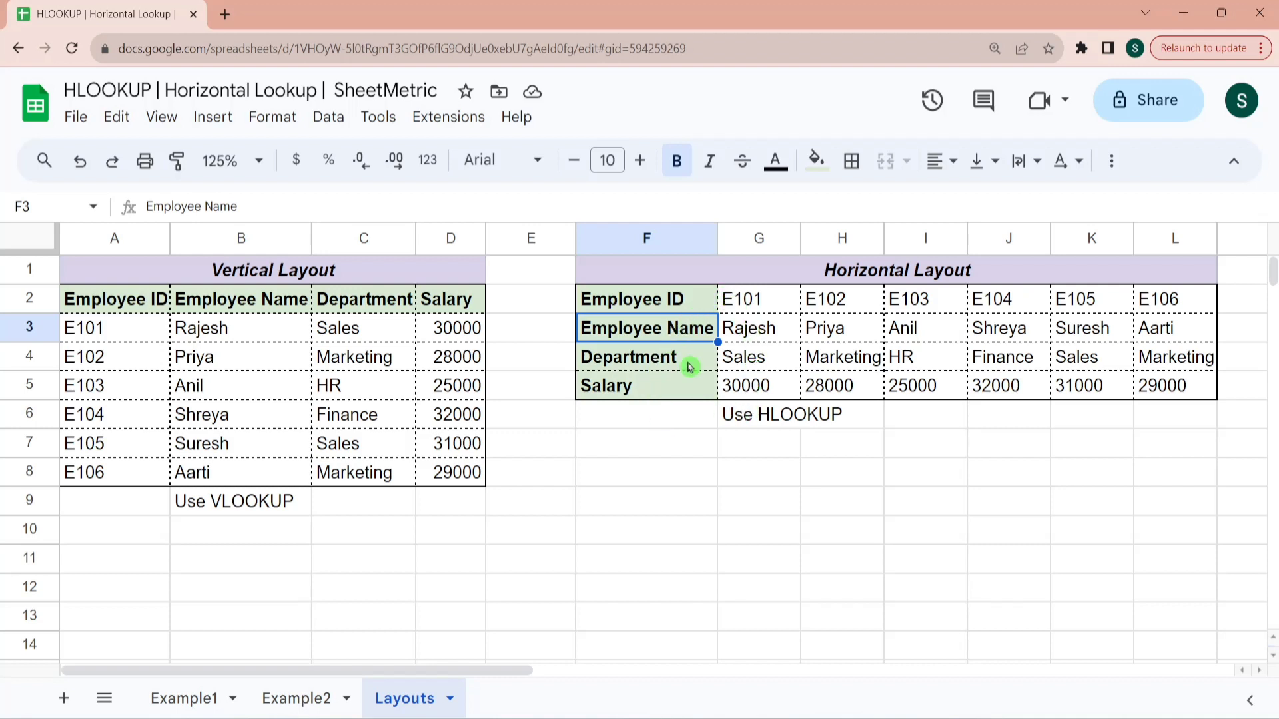
left_click(668, 302)
key("shift+Down")
key("shift+Down")
key("shift+Down")
key("shift+Down")
key("shift+Down")
key("shift+Down")
key("shift+Down")
key("shift+Down")
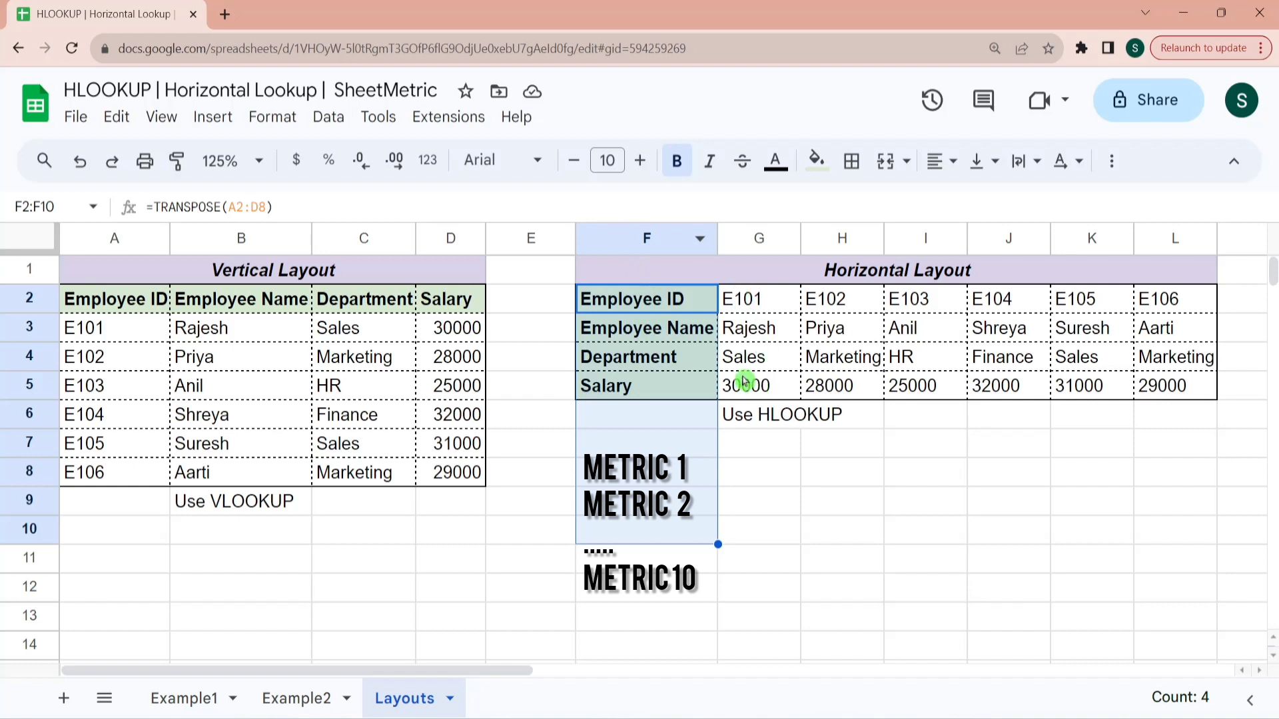
left_click(740, 278)
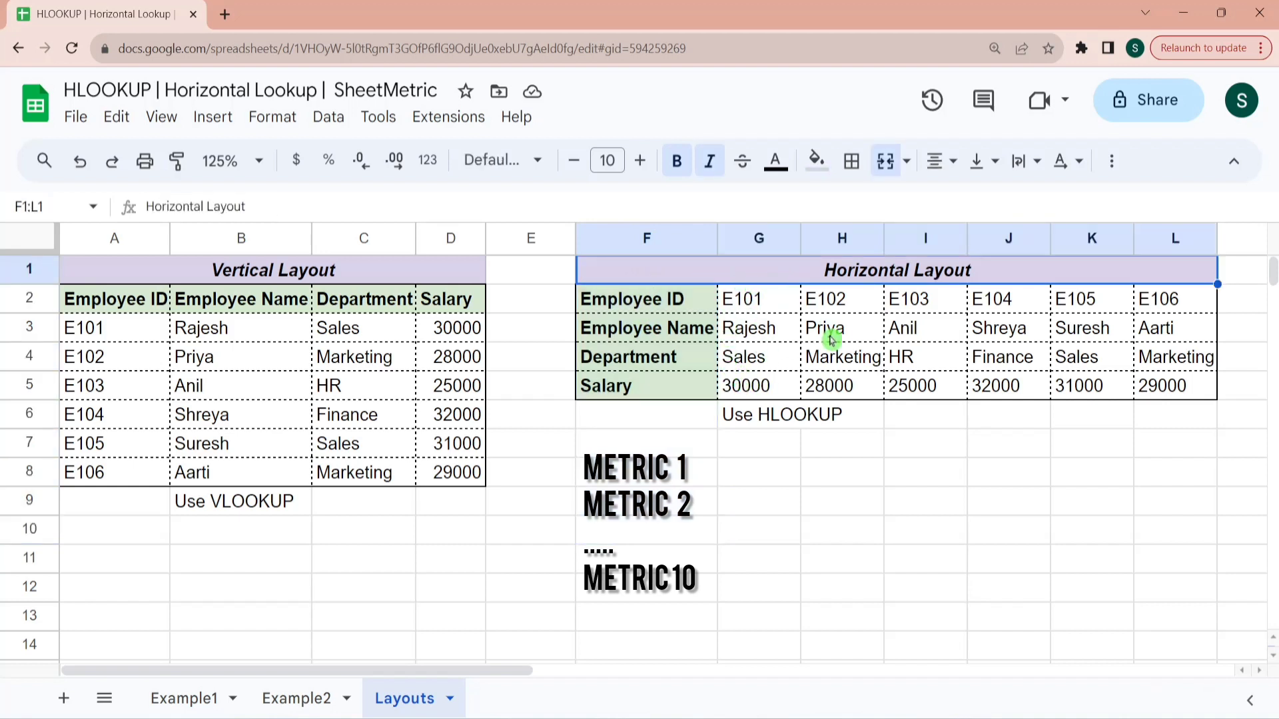
left_click(774, 305)
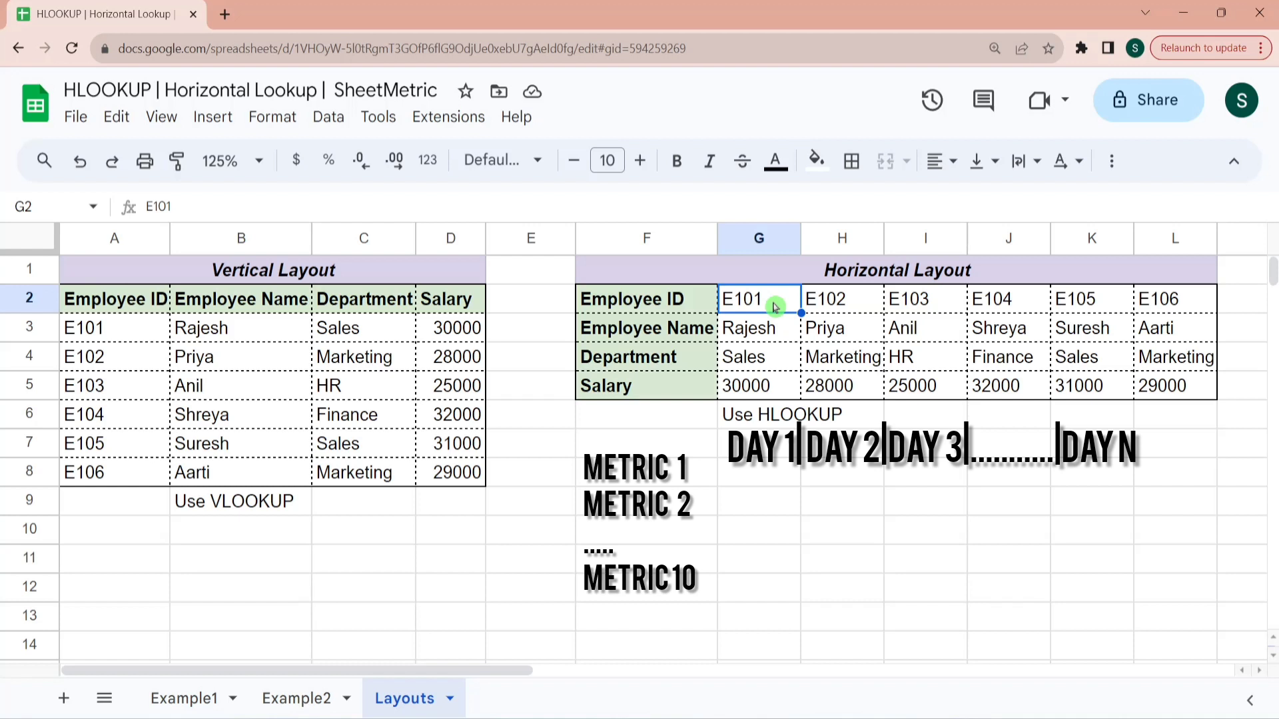
key("Left")
key("Down")
key("Down")
key("Down")
key("Down")
key("Down")
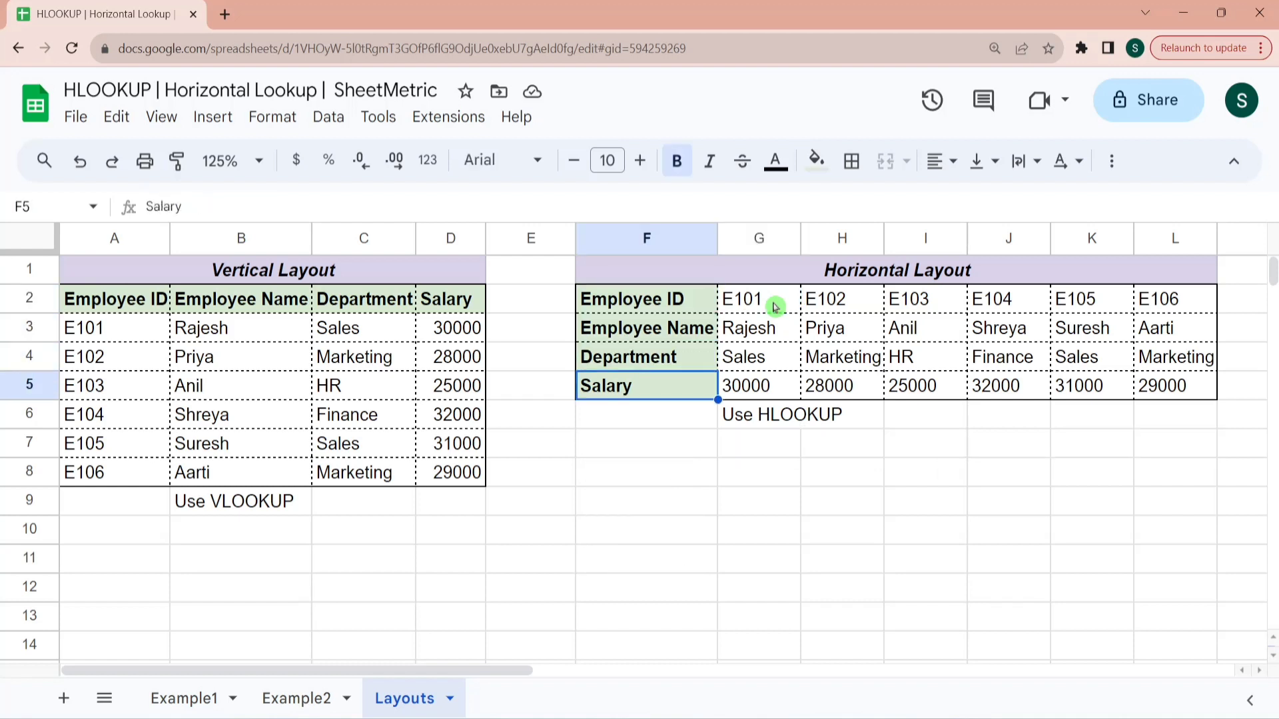
key("Right")
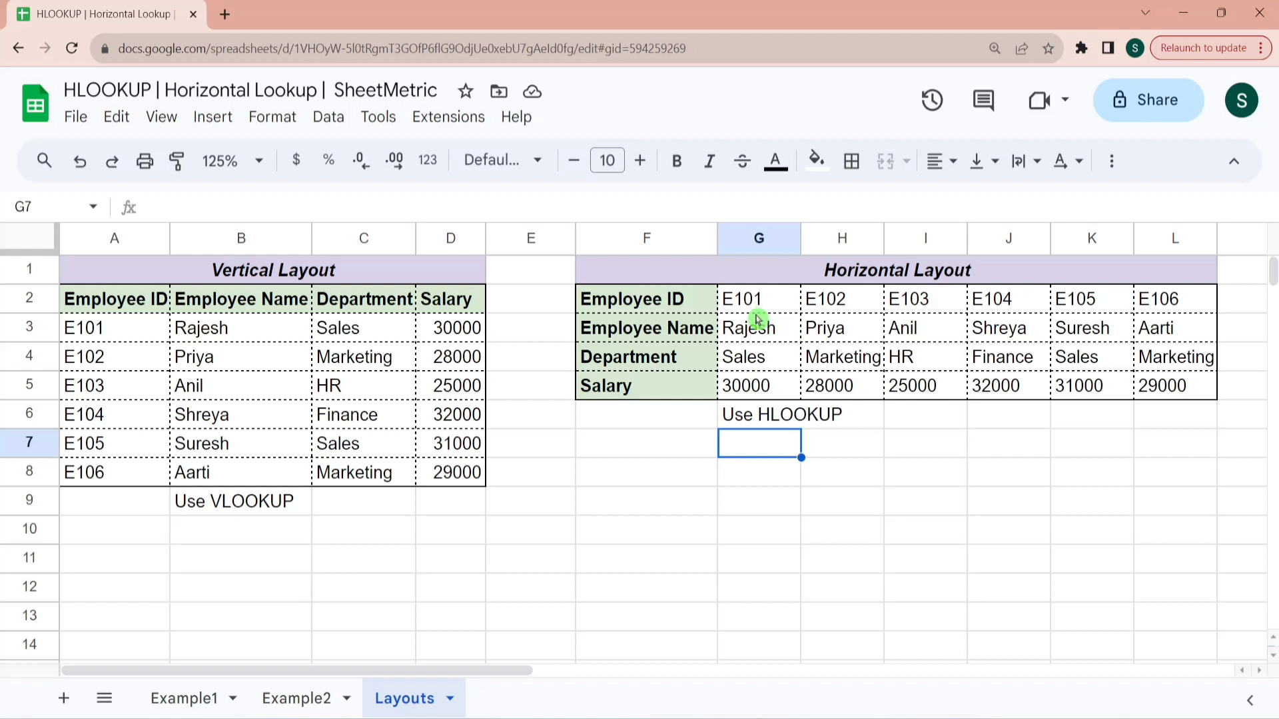
On Example1, review the E103 lookup block's labels and select C9 for the name lookup
left_click(213, 699)
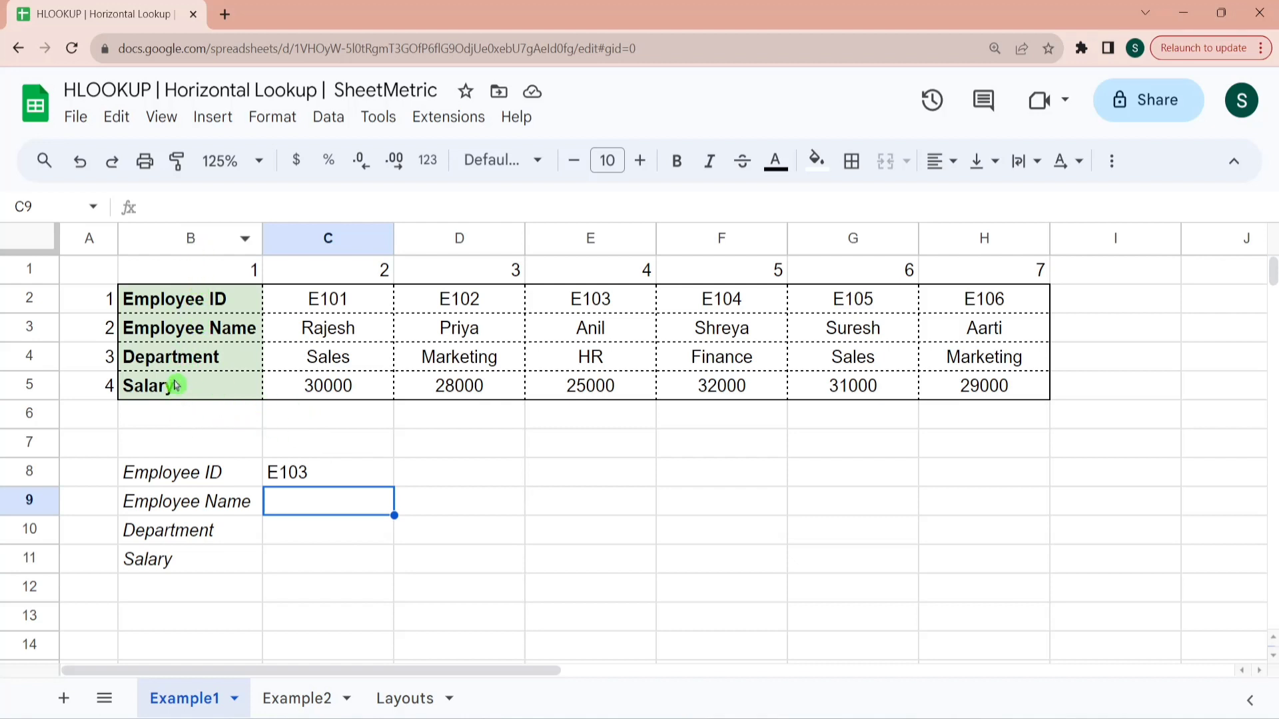
left_click(327, 478)
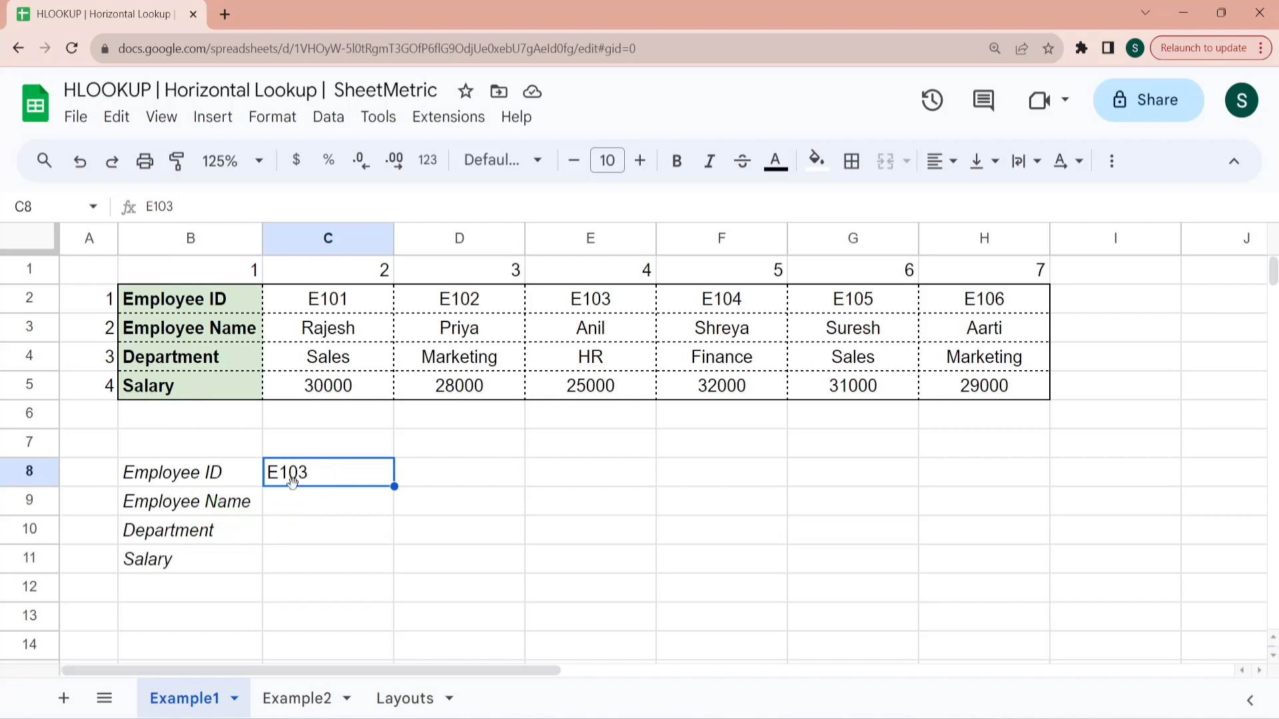
left_click(240, 508)
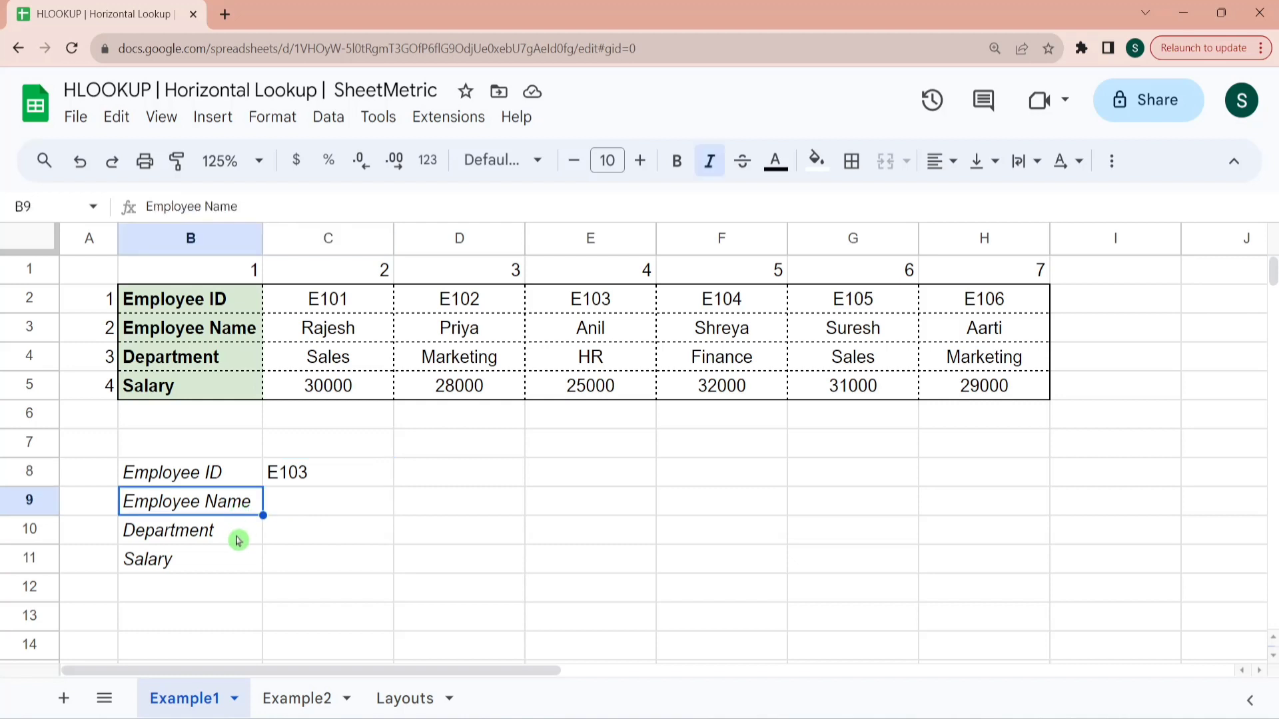
left_click(241, 543)
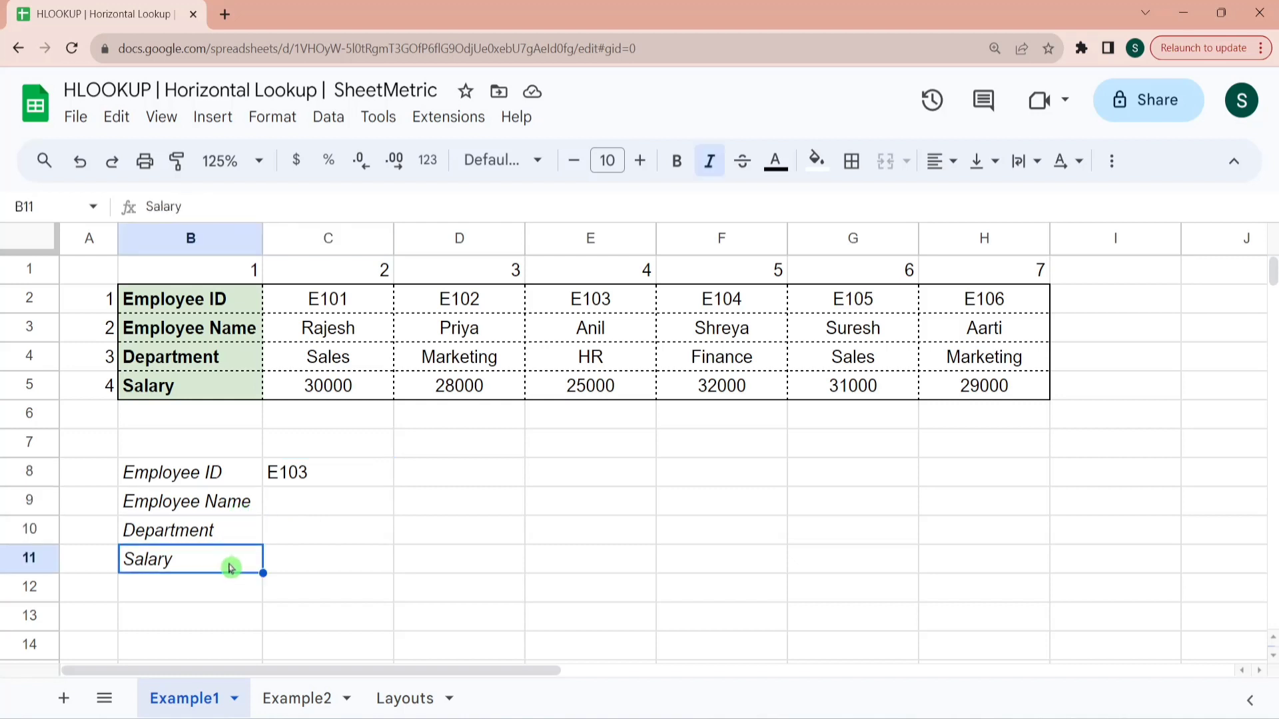
left_click(292, 509)
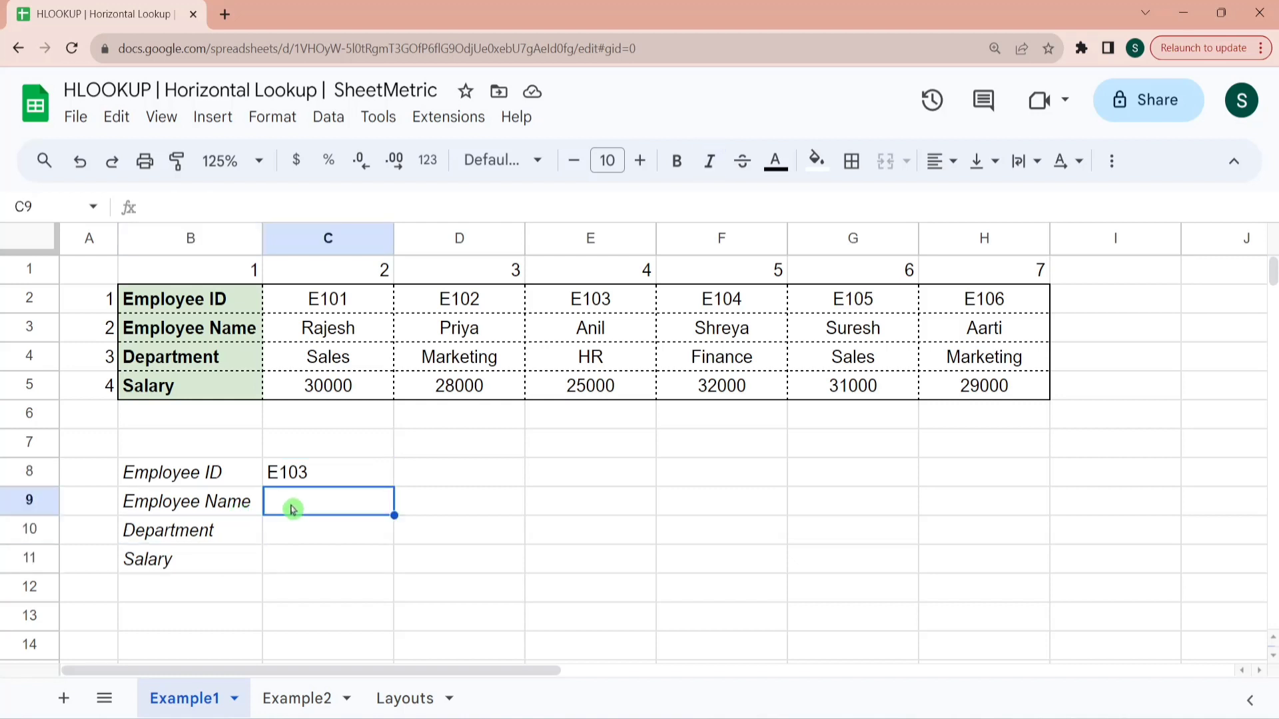
Start an HLOOKUP in C9 with C8 as the search key
type("=")
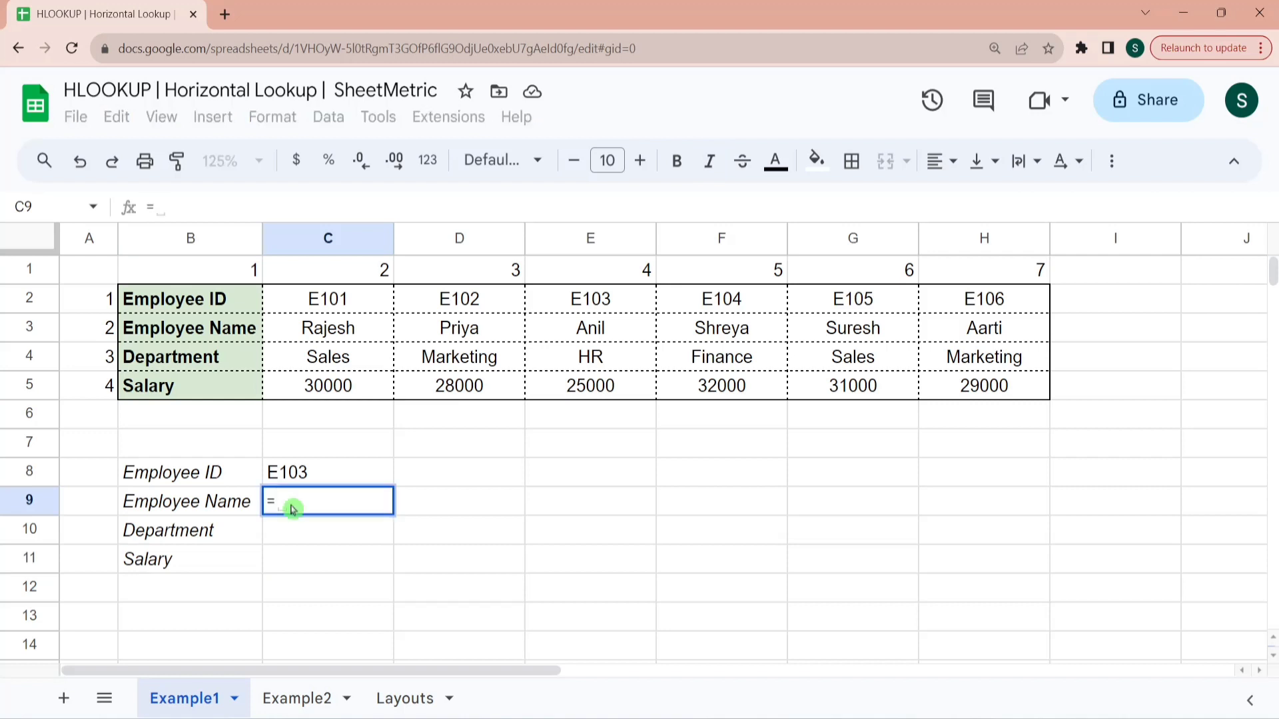
type("H1oo")
key("Tab")
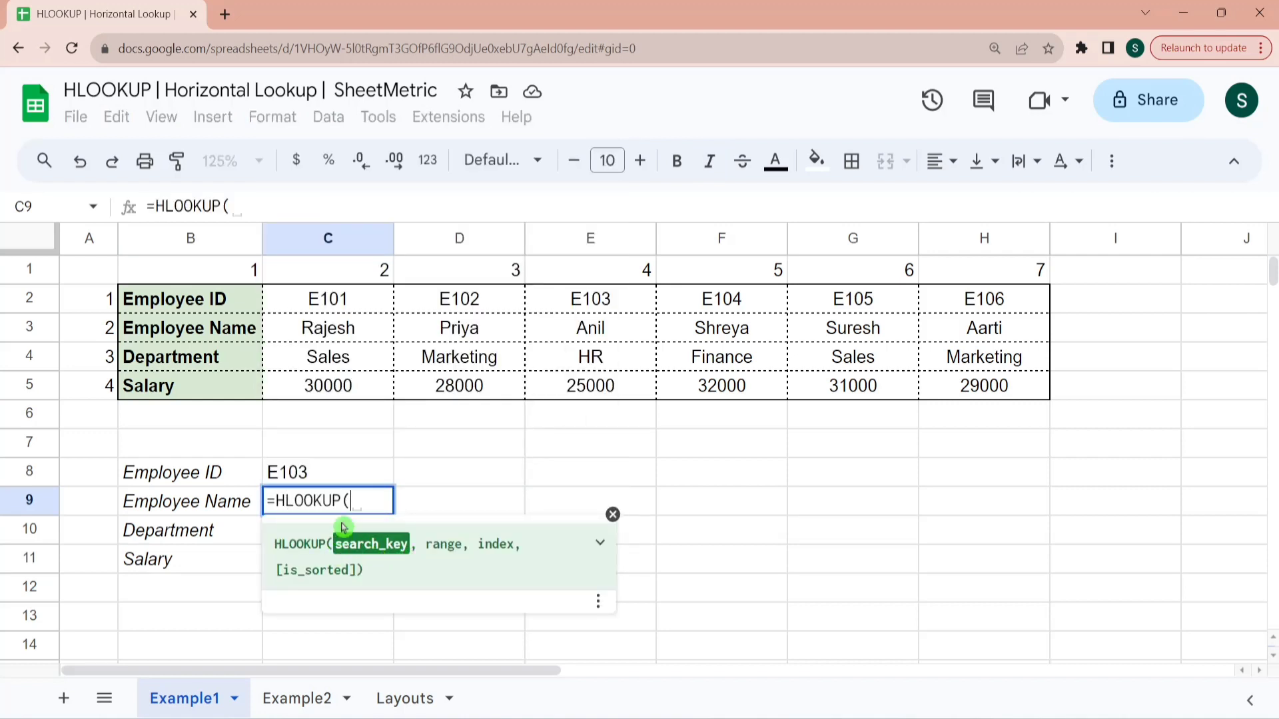
left_click(339, 475)
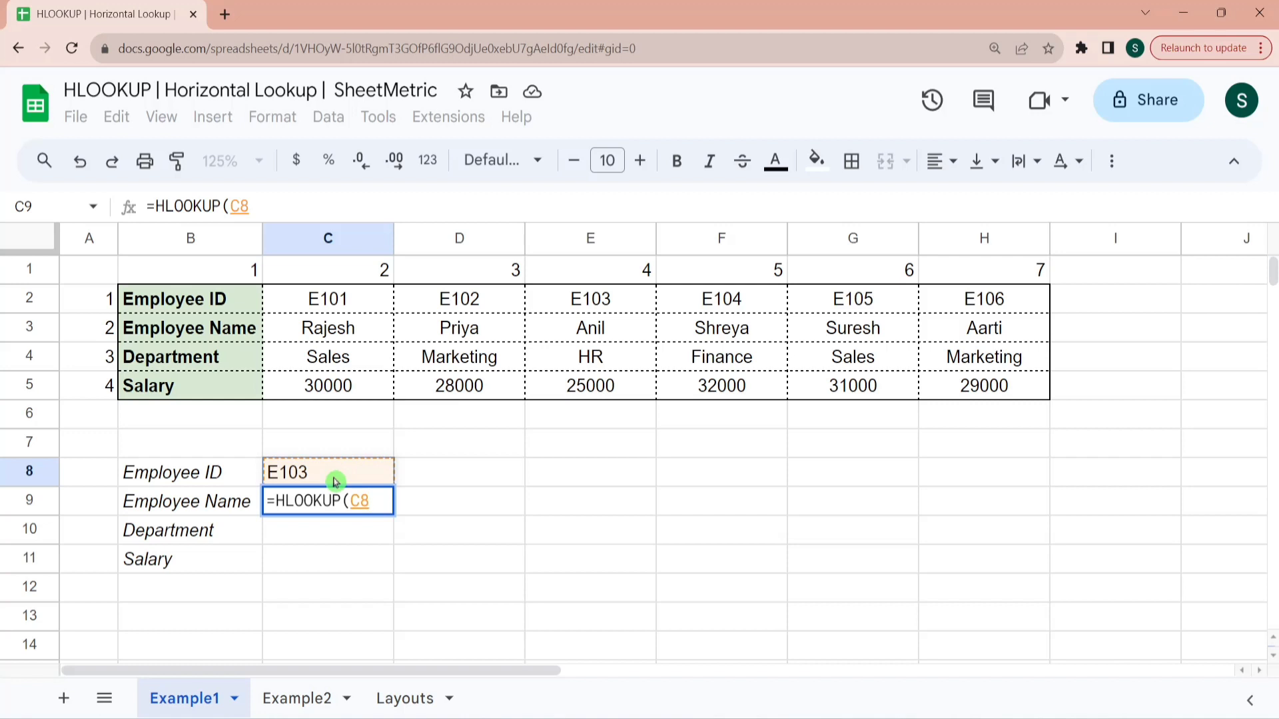
type(",")
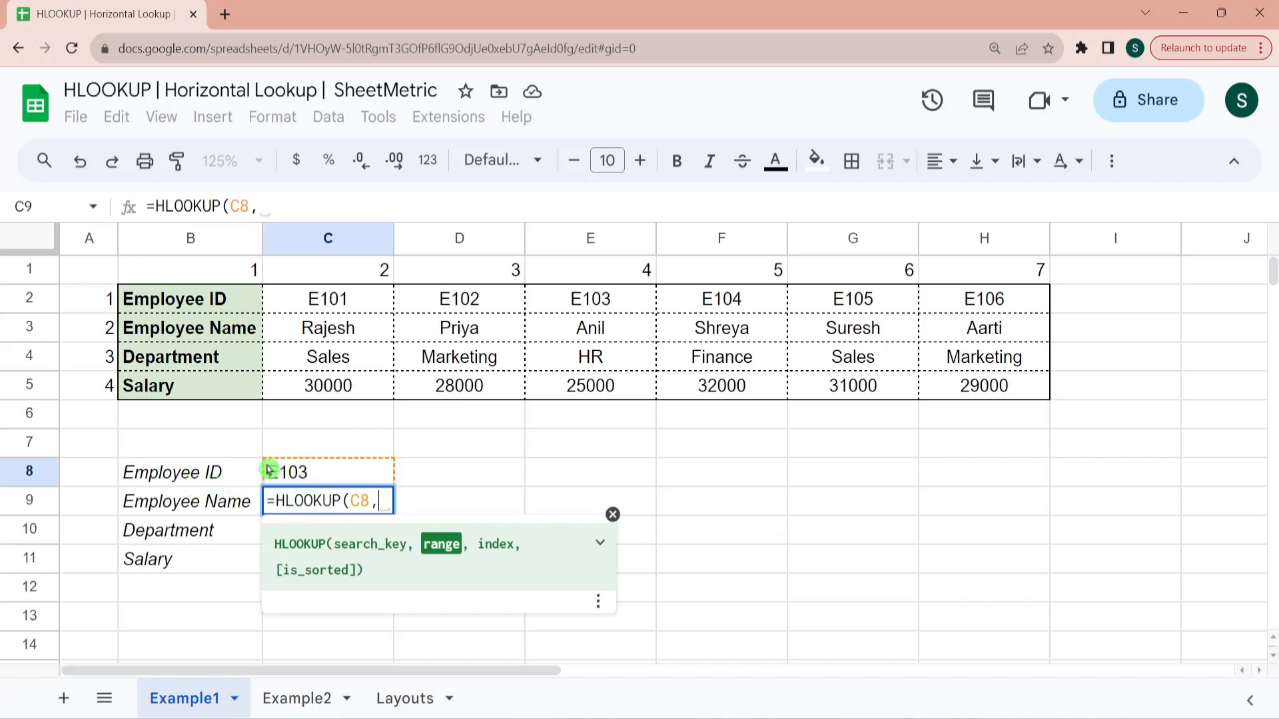
Add the absolute range $B$2:$H$5 as C9's lookup table
left_click(191, 301)
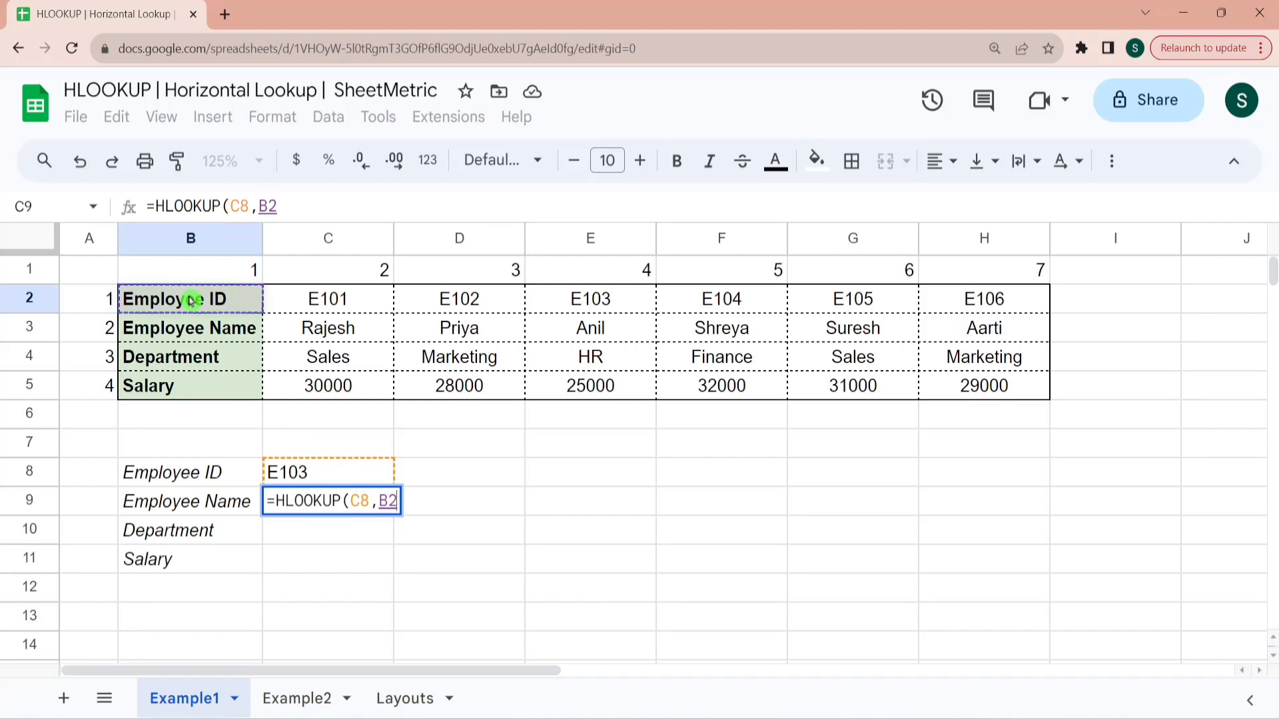
key("shift+Right")
key("shift+Right")
key("shift+Right")
key("shift+Right")
key("shift+Right")
key("shift+Right")
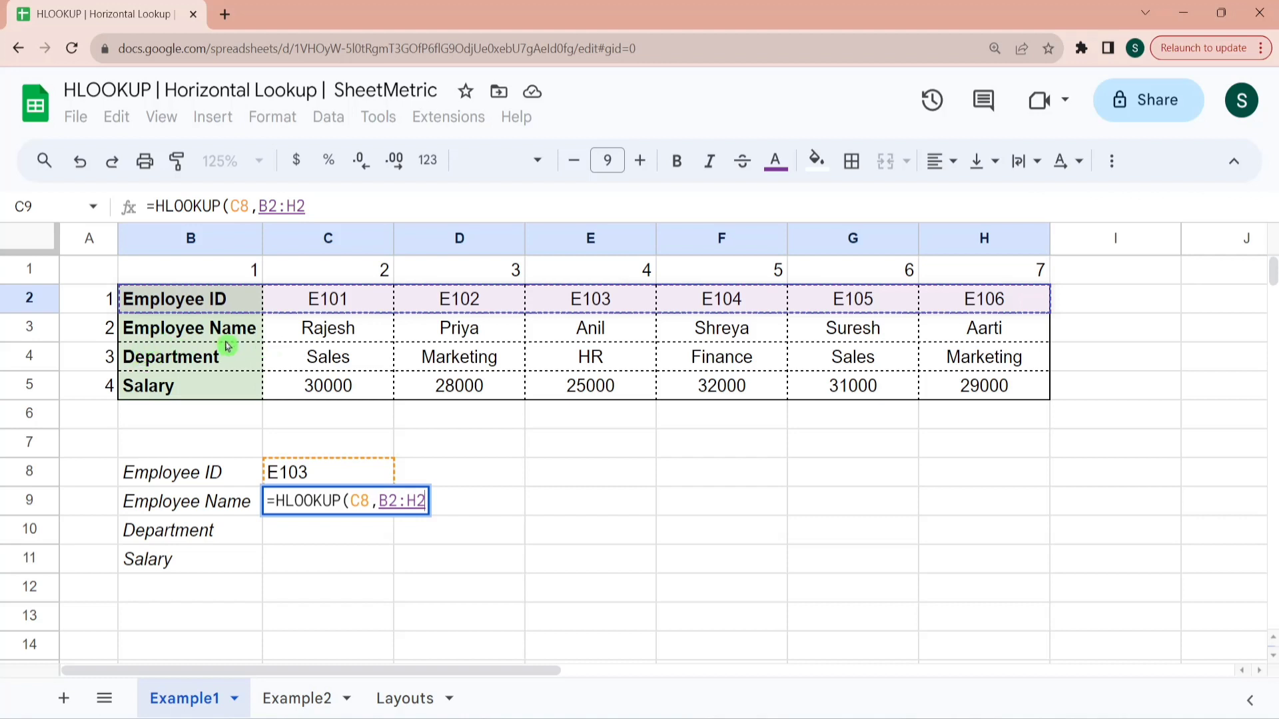
left_click_drag(227, 346, 227, 346)
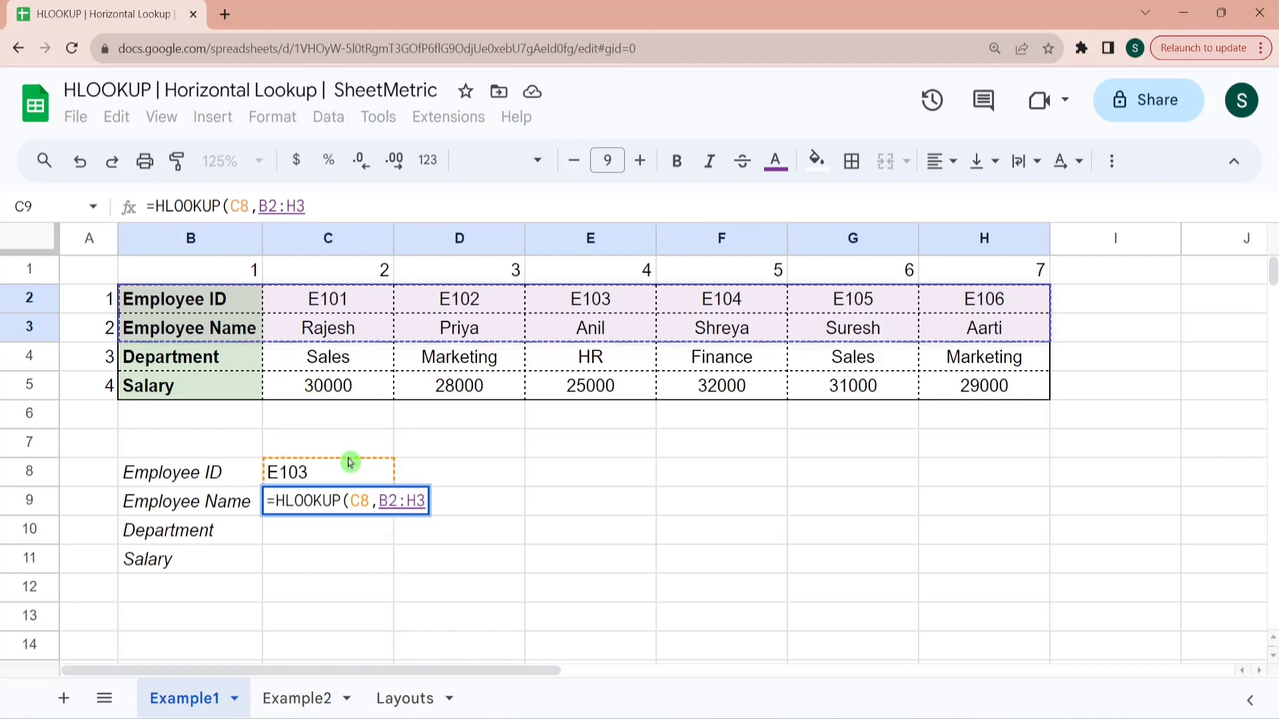
key("shift+Down")
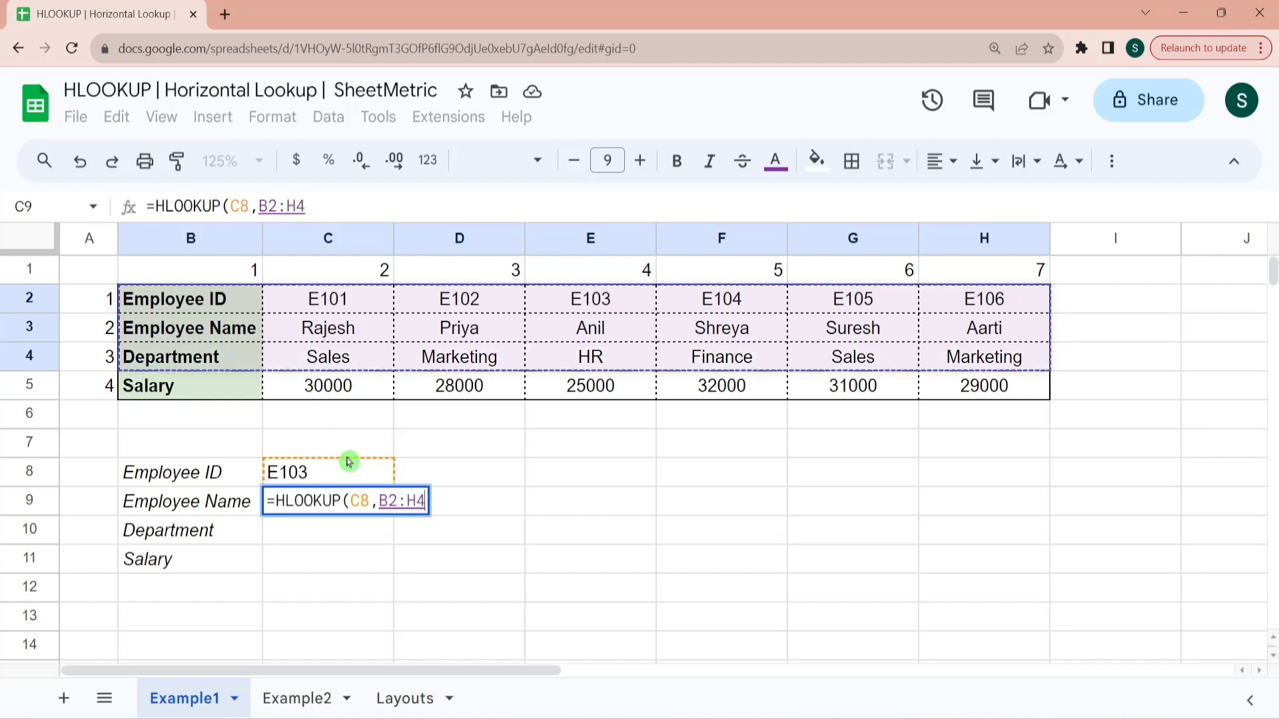
key("shift+Down")
key("F4")
type(",")
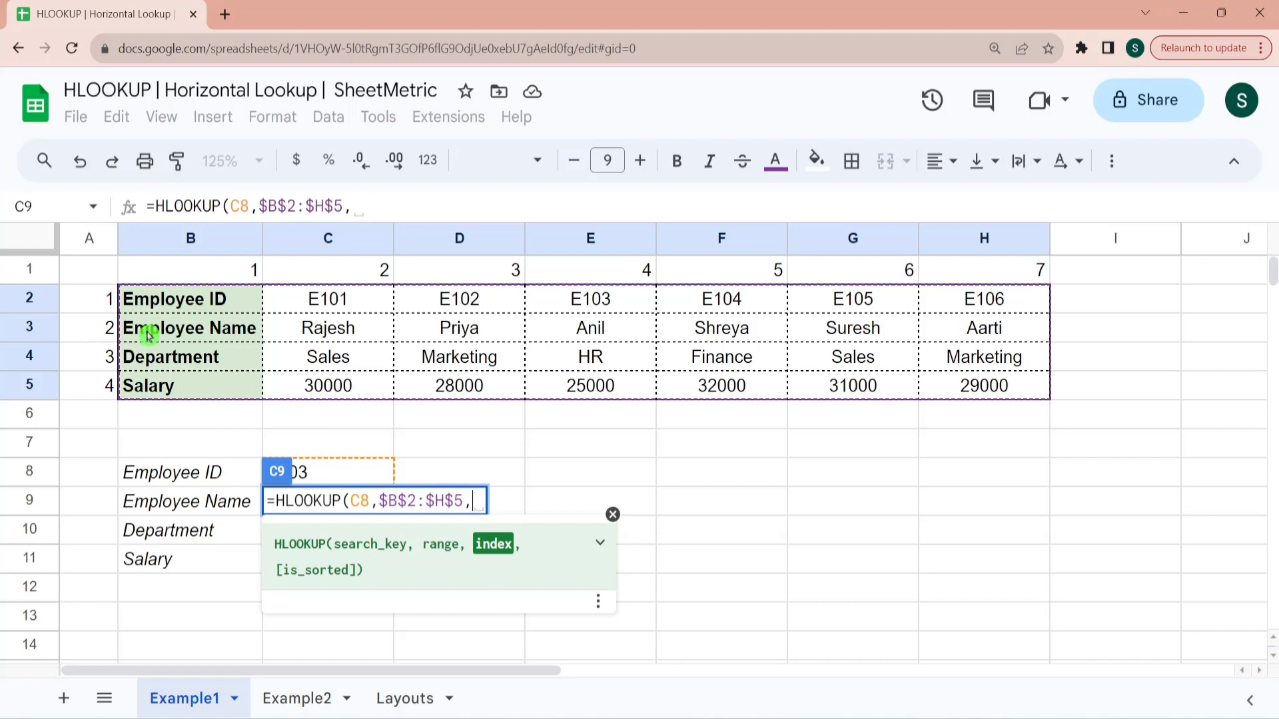
Complete C9 as =HLOOKUP(C8,$B$2:$H$5,2,FALSE) so it returns Anil
type("2")
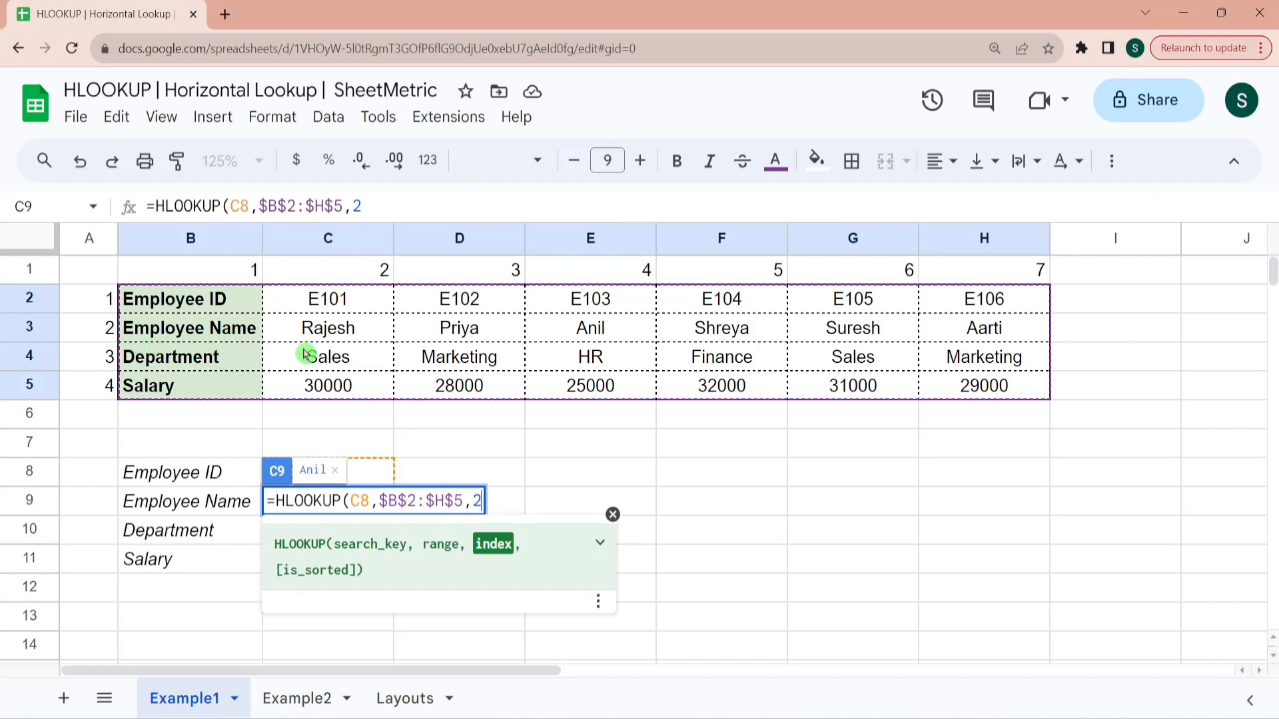
type(",")
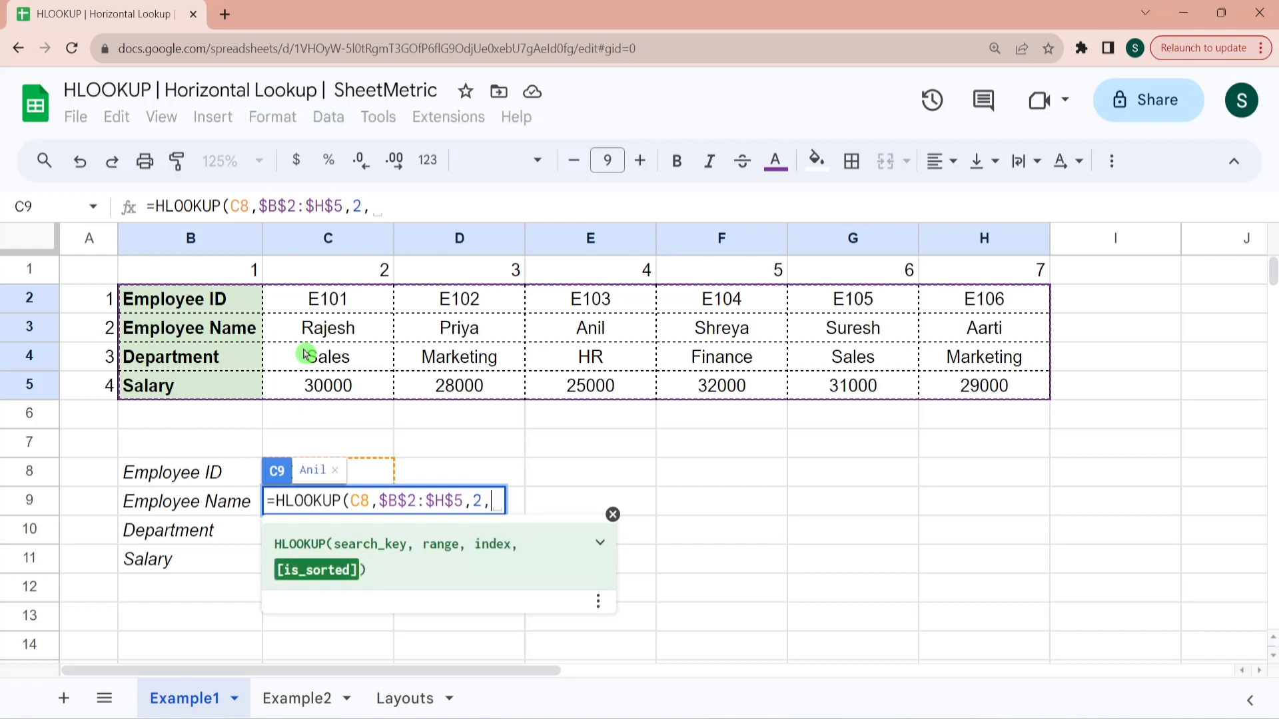
type("0")
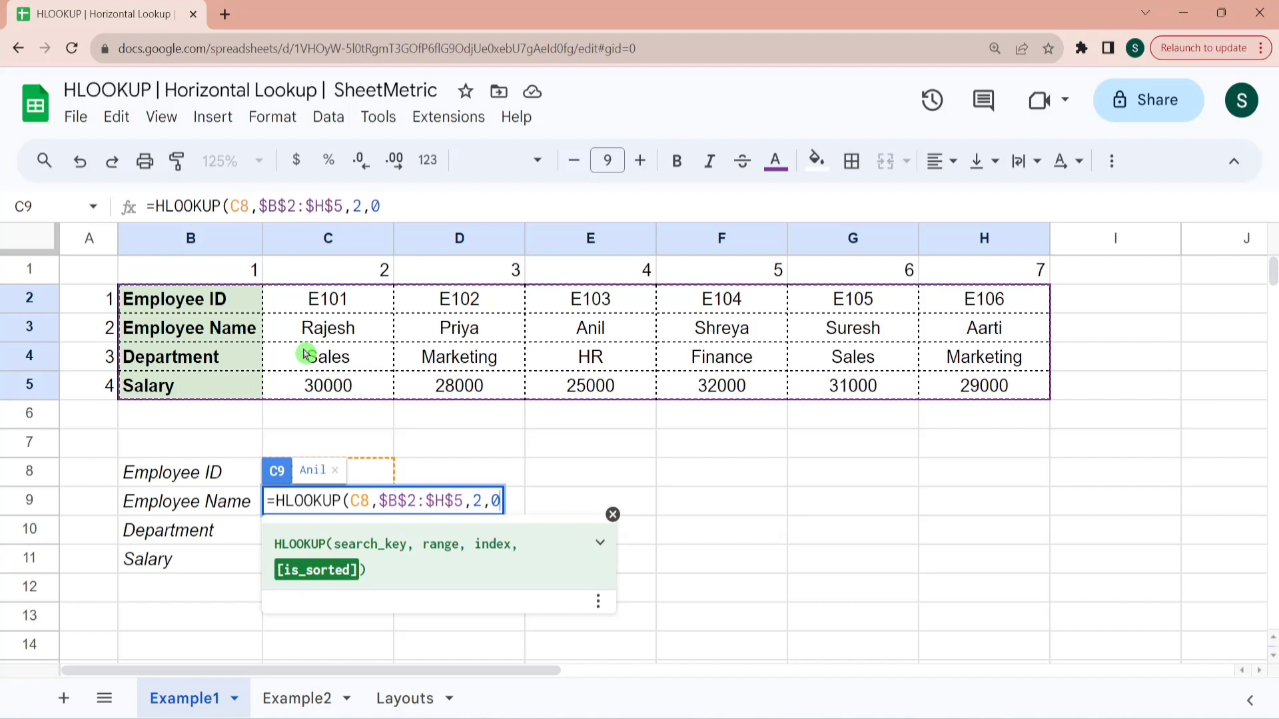
key("BackSpace")
type("FALSE)")
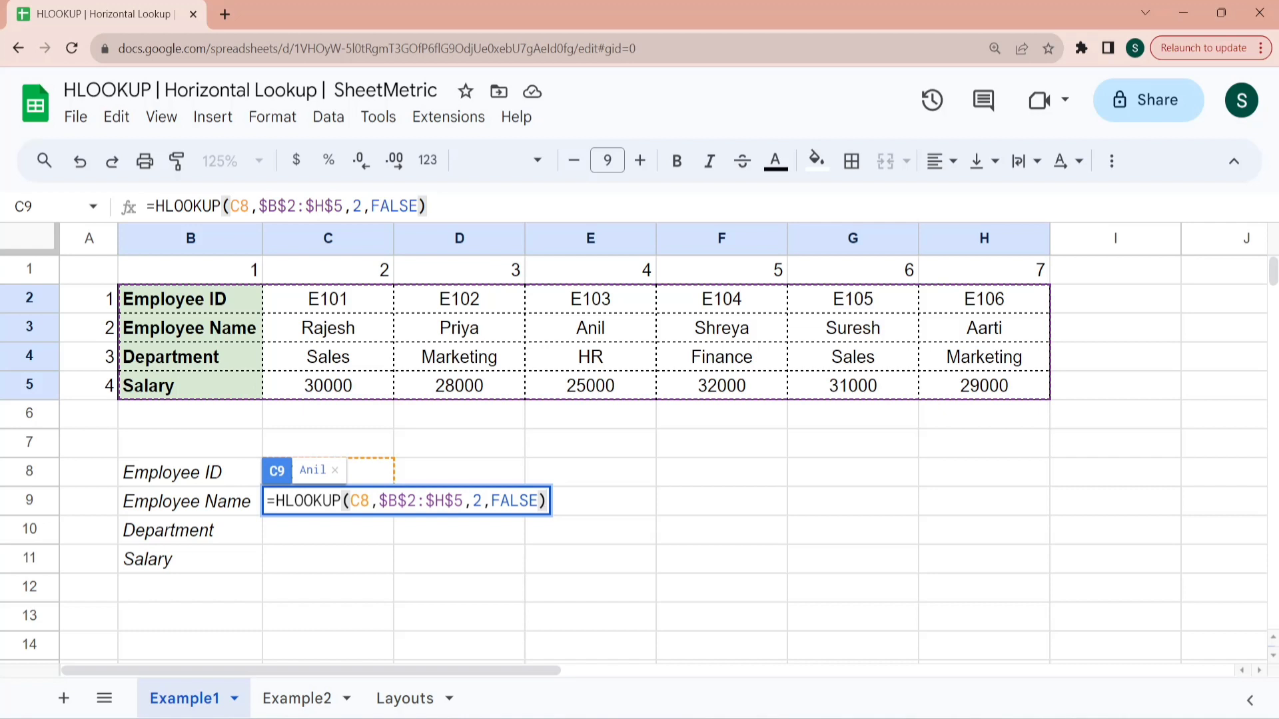
left_click(538, 515)
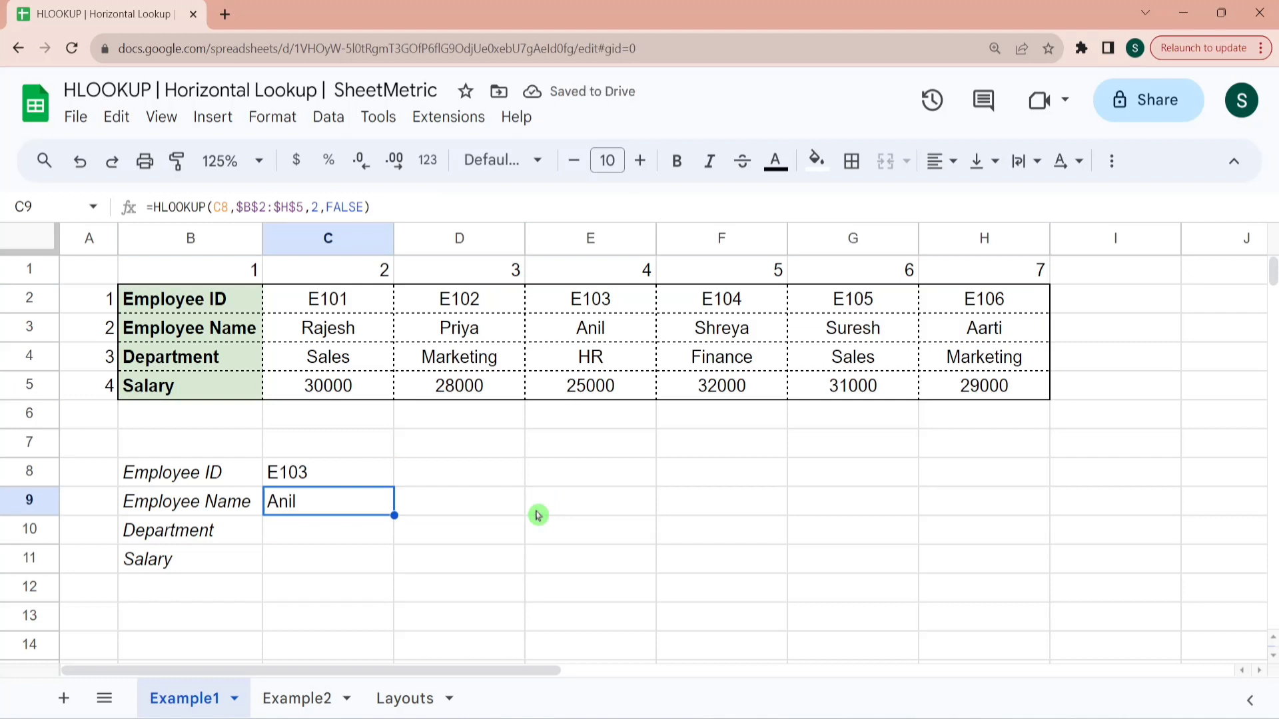
Start an HLOOKUP in C10 that searches for "E103"
key("Down")
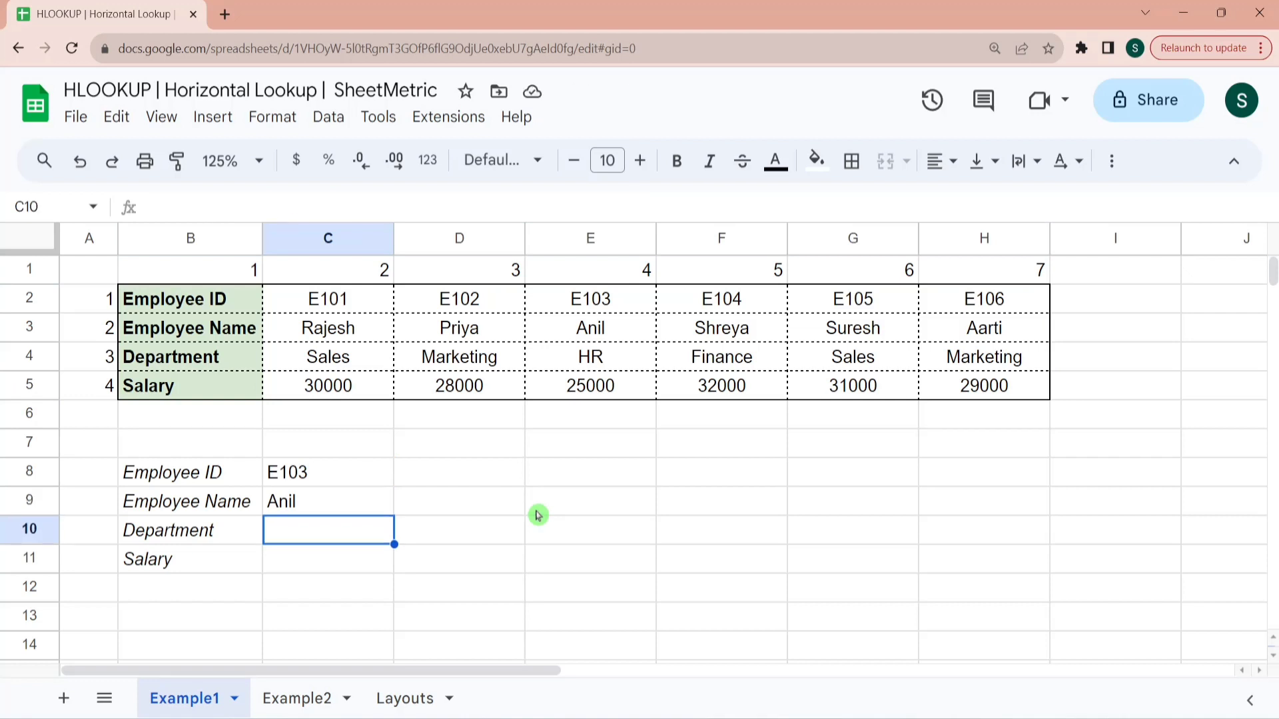
left_click(191, 541)
left_click(278, 541)
type("=Hlook")
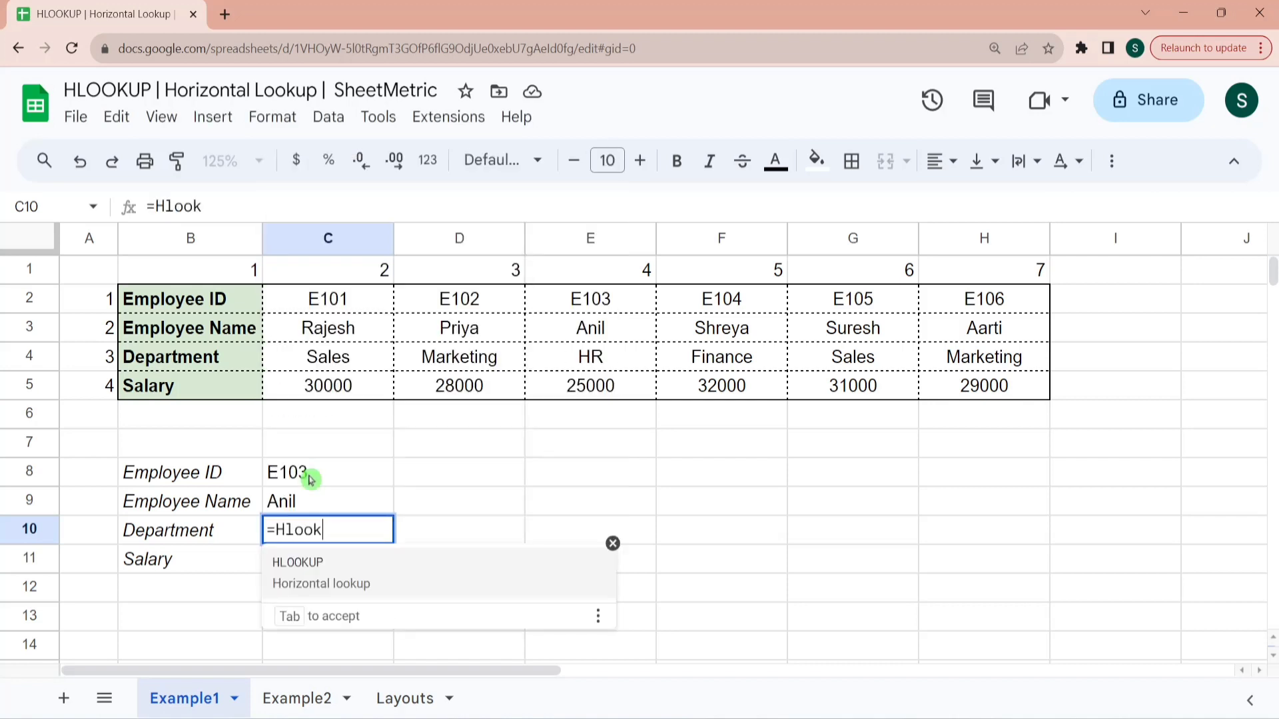
key("Tab")
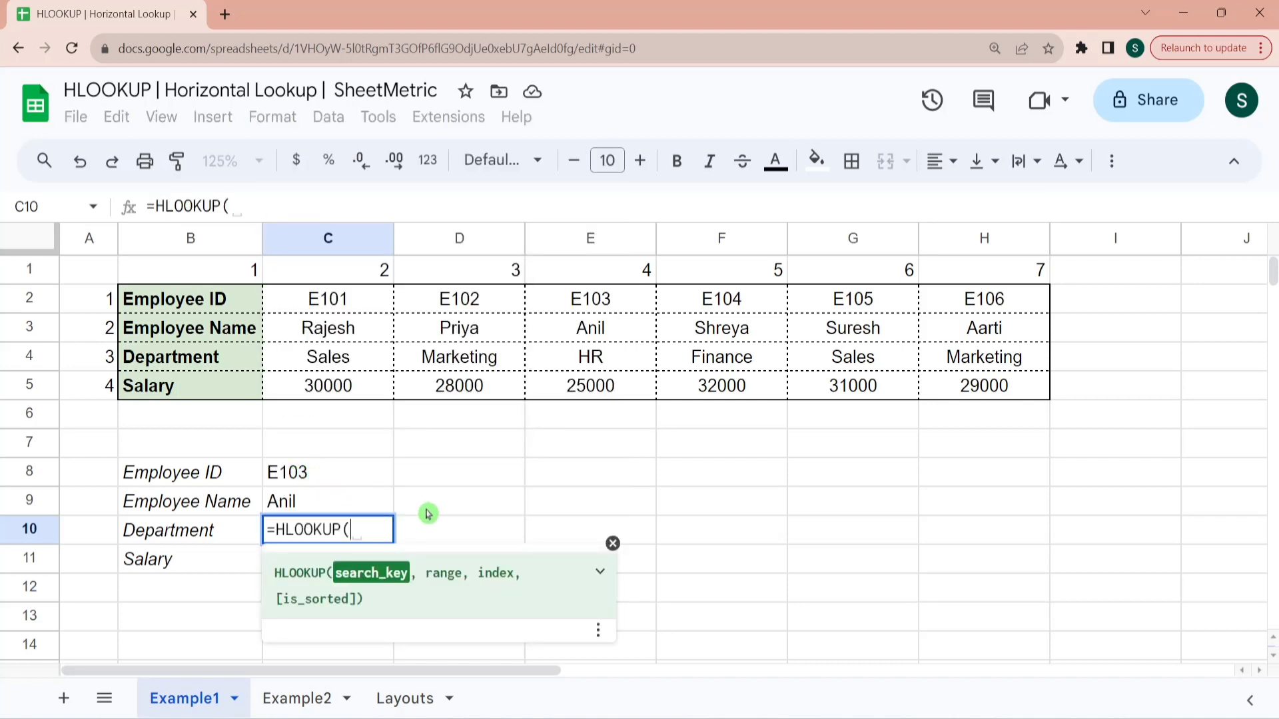
type("\"E1092")
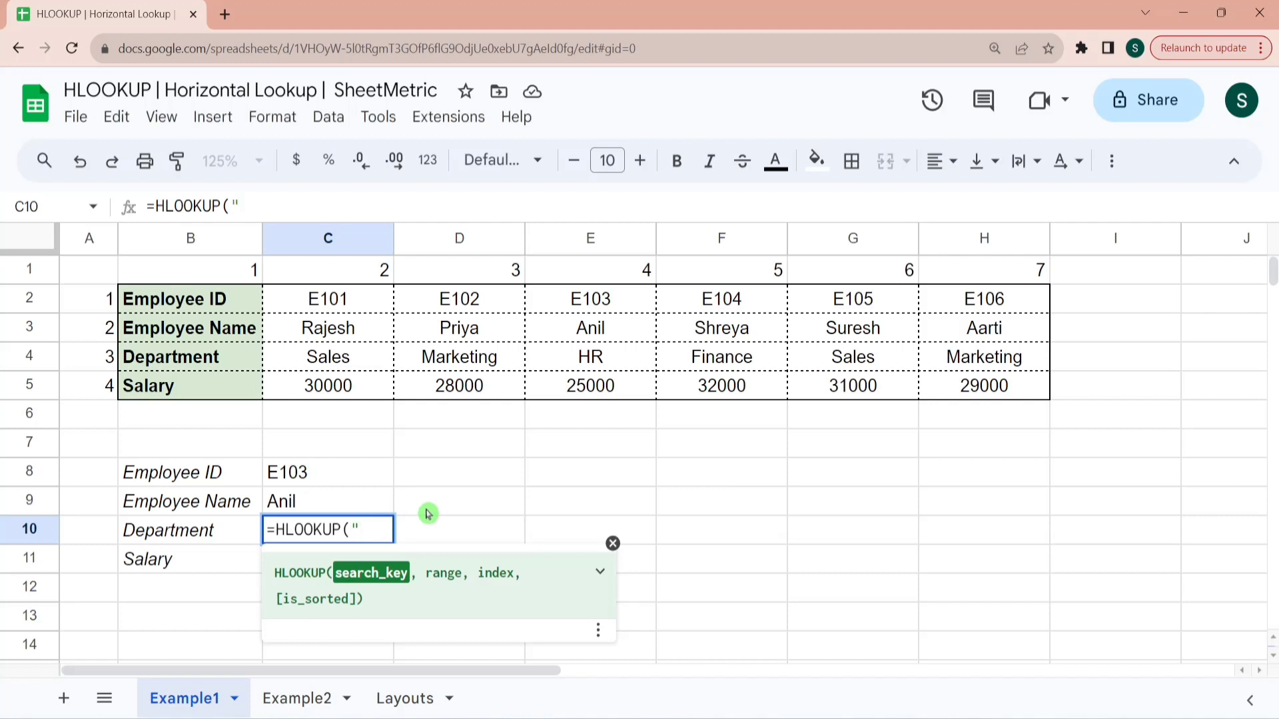
key("BackSpace")
key("BackSpace")
type("3\",")
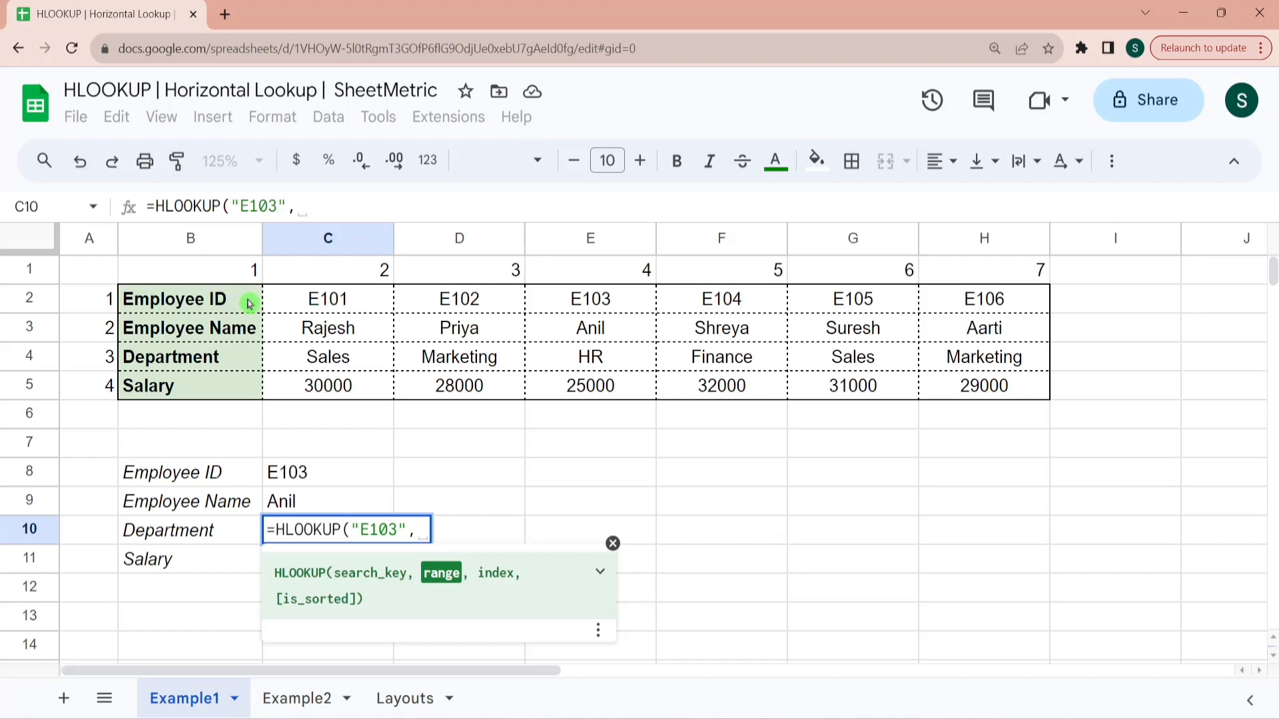
Finish C10 with range $B$2:$H$4, row 3 and exact match, returning HR
left_click(196, 300)
key("shift+Right")
key("shift+Right")
key("shift+Right")
key("shift+Right")
key("shift+Right")
key("shift+Right")
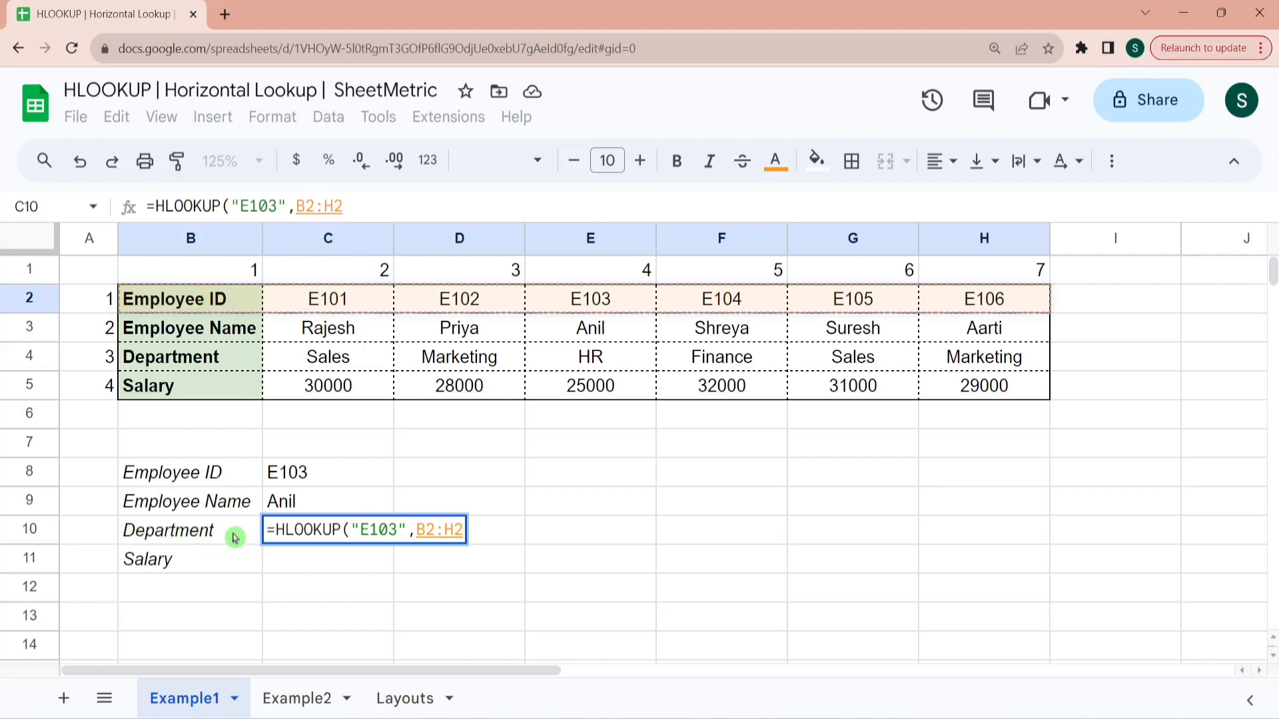
key("shift+Down")
key("shift+Down")
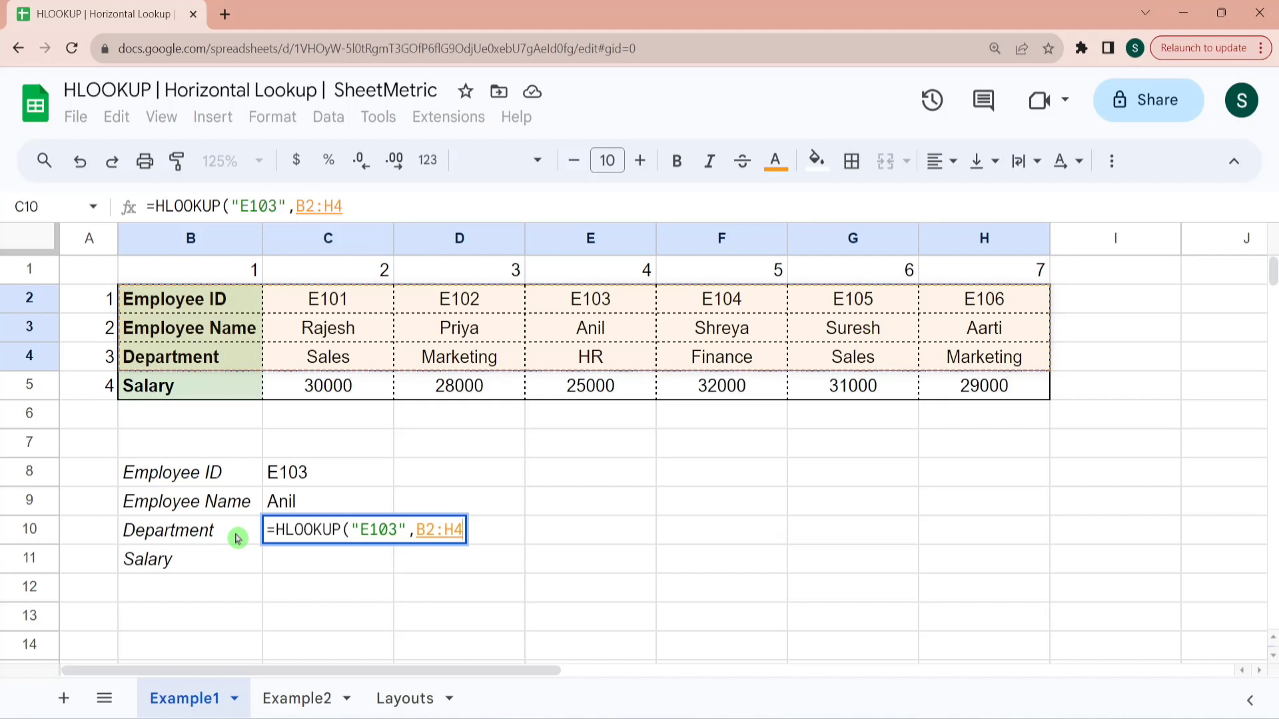
key("F4")
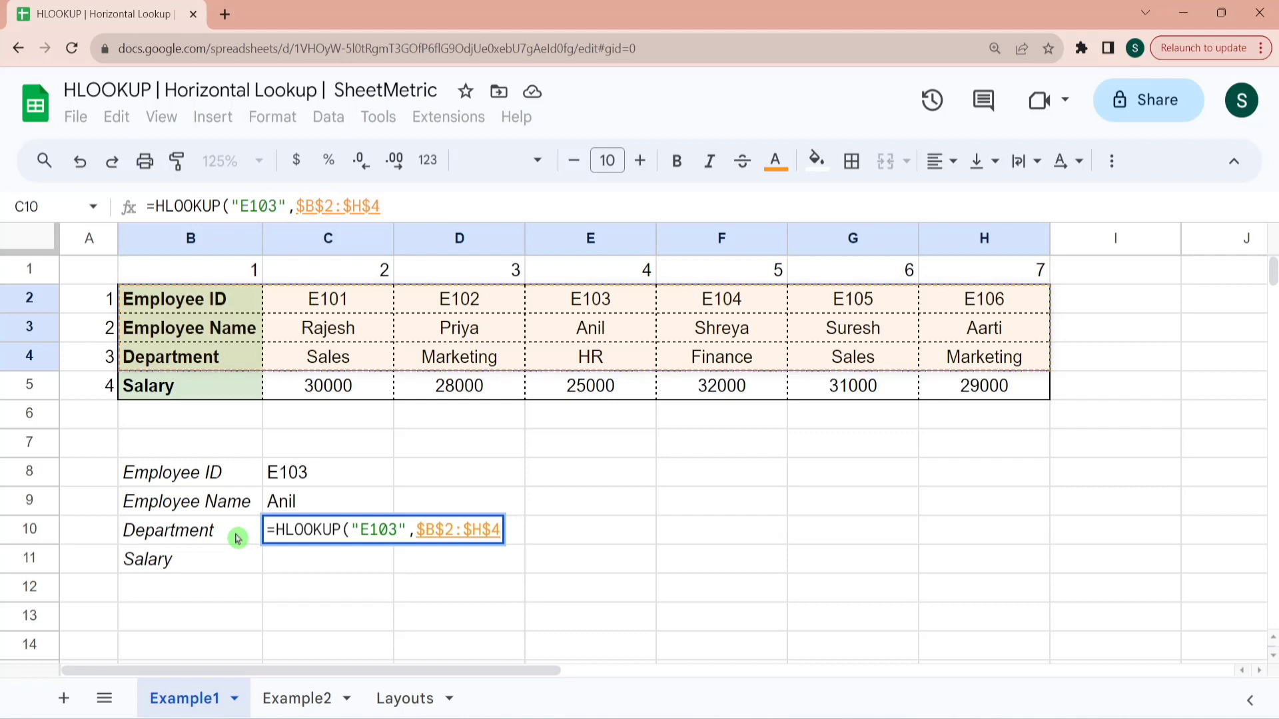
type(",")
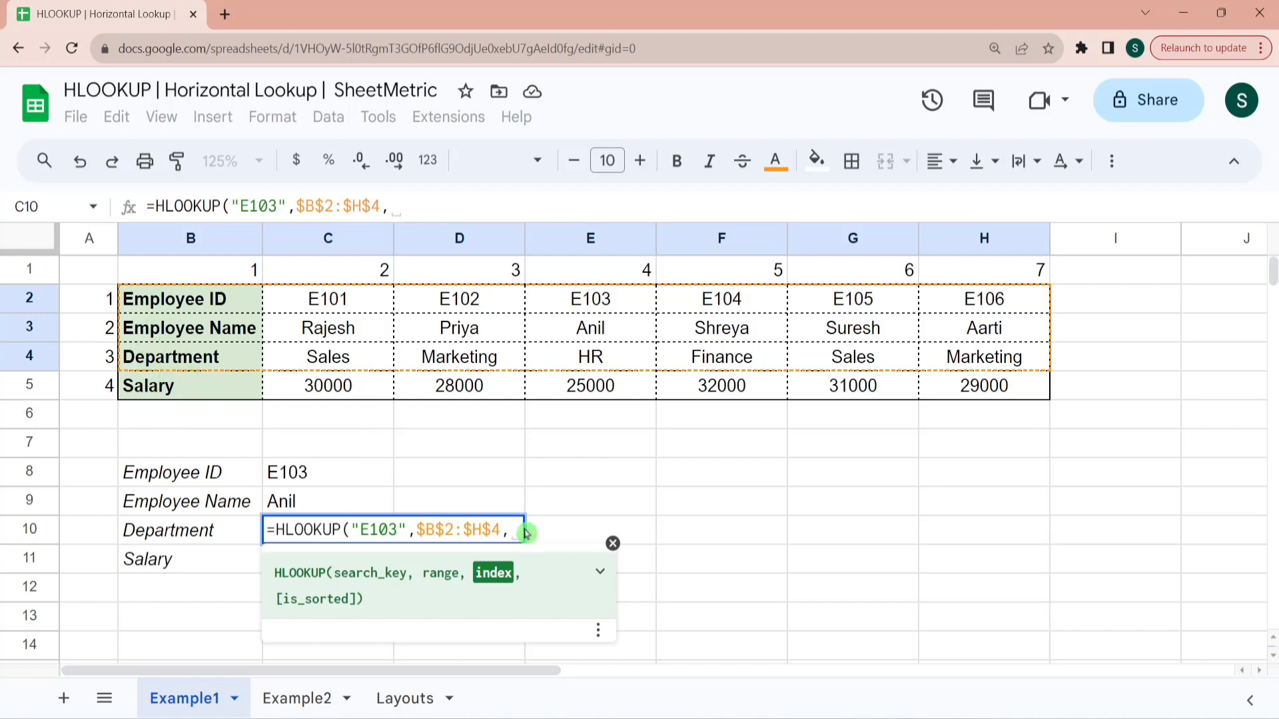
type("3,0")
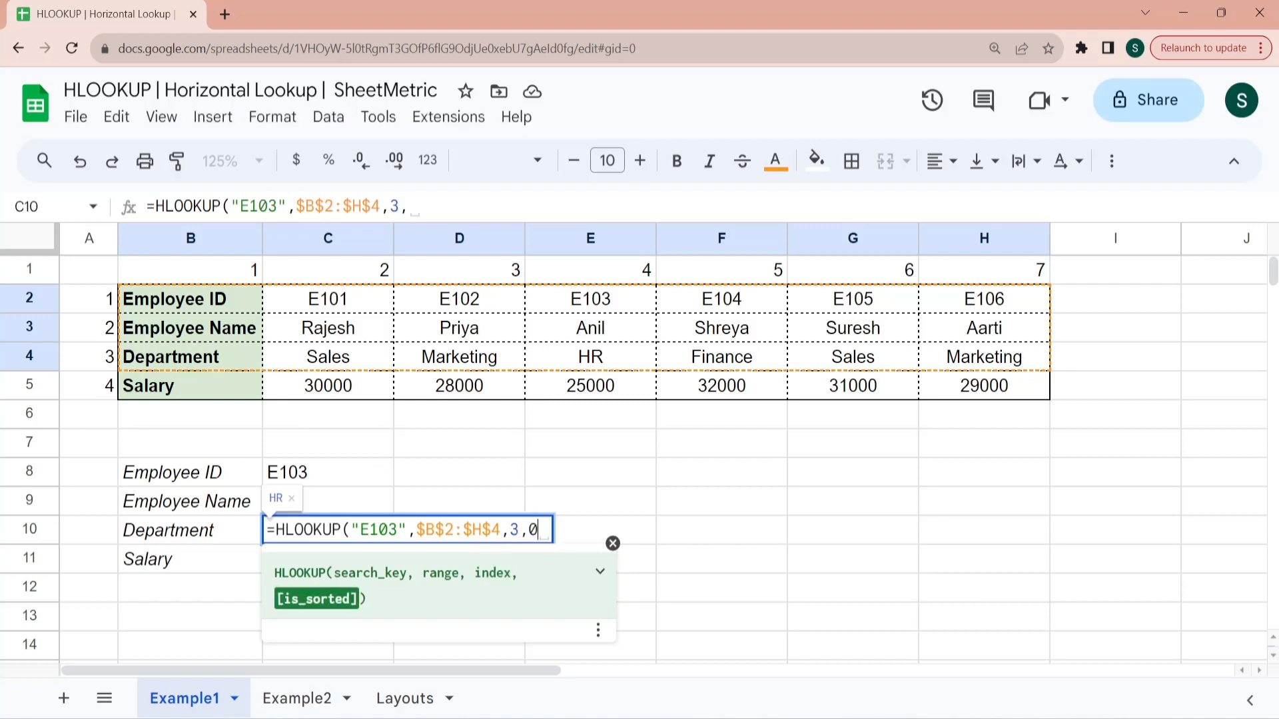
type(")")
key("Return")
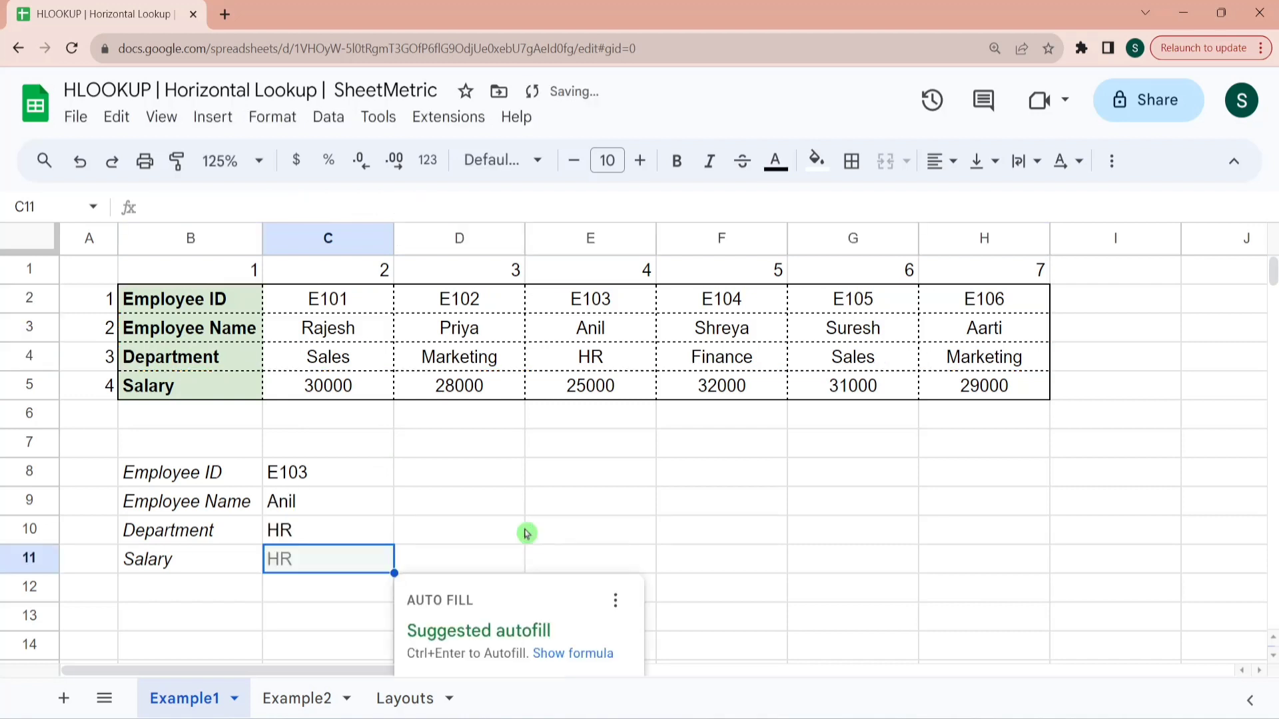
key("Up")
key("Down")
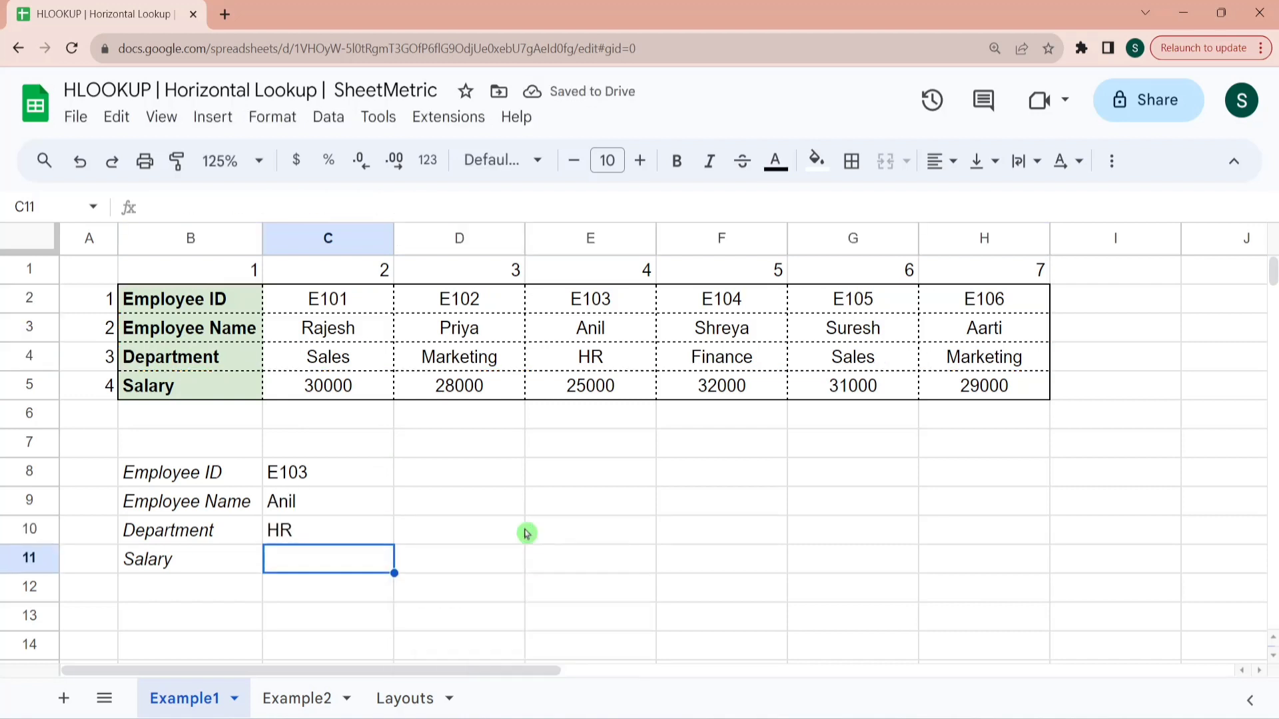
Start an HLOOKUP in C11 using Anil's name in C9 as the search key
key("Up")
key("Down")
type("=Hloo")
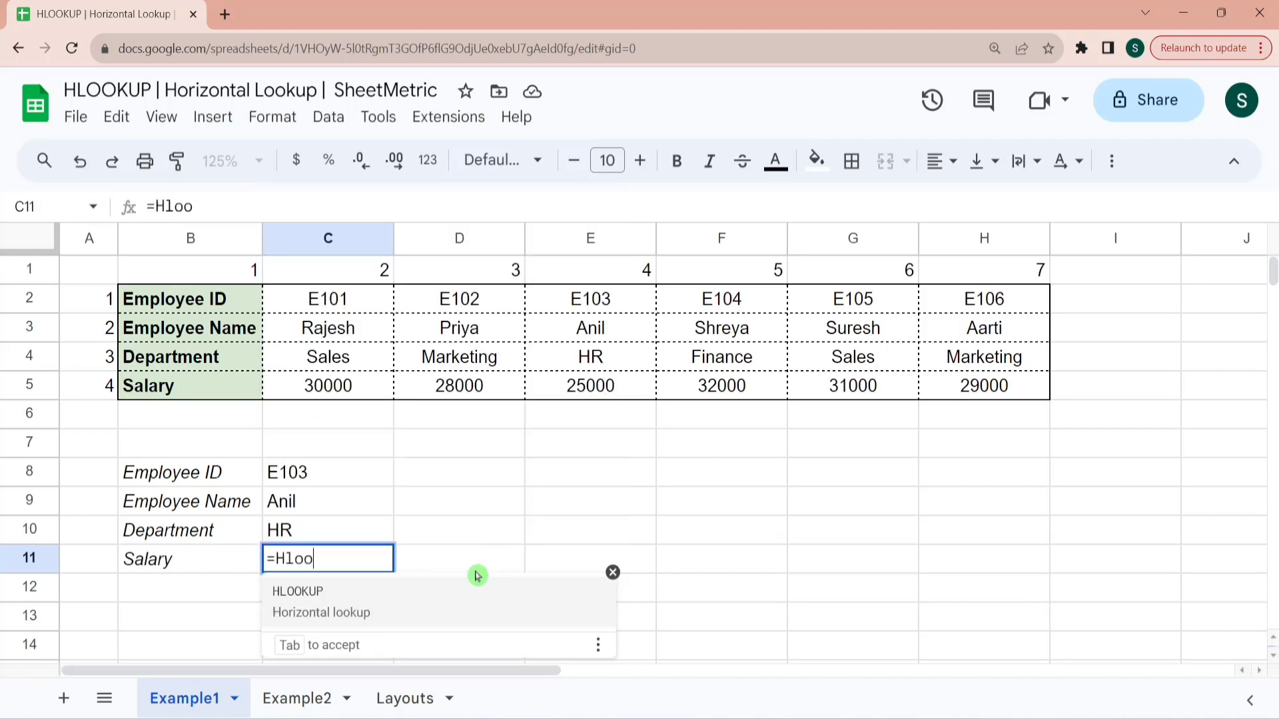
left_click(426, 612)
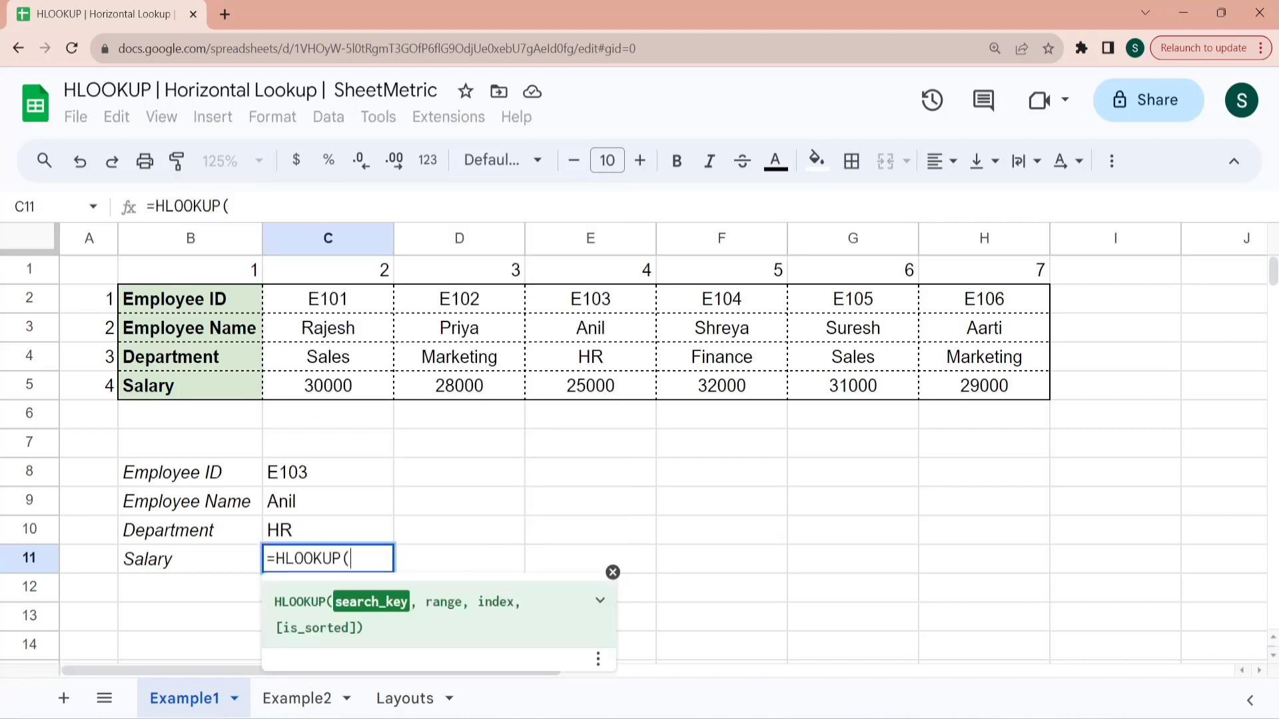
left_click(293, 505)
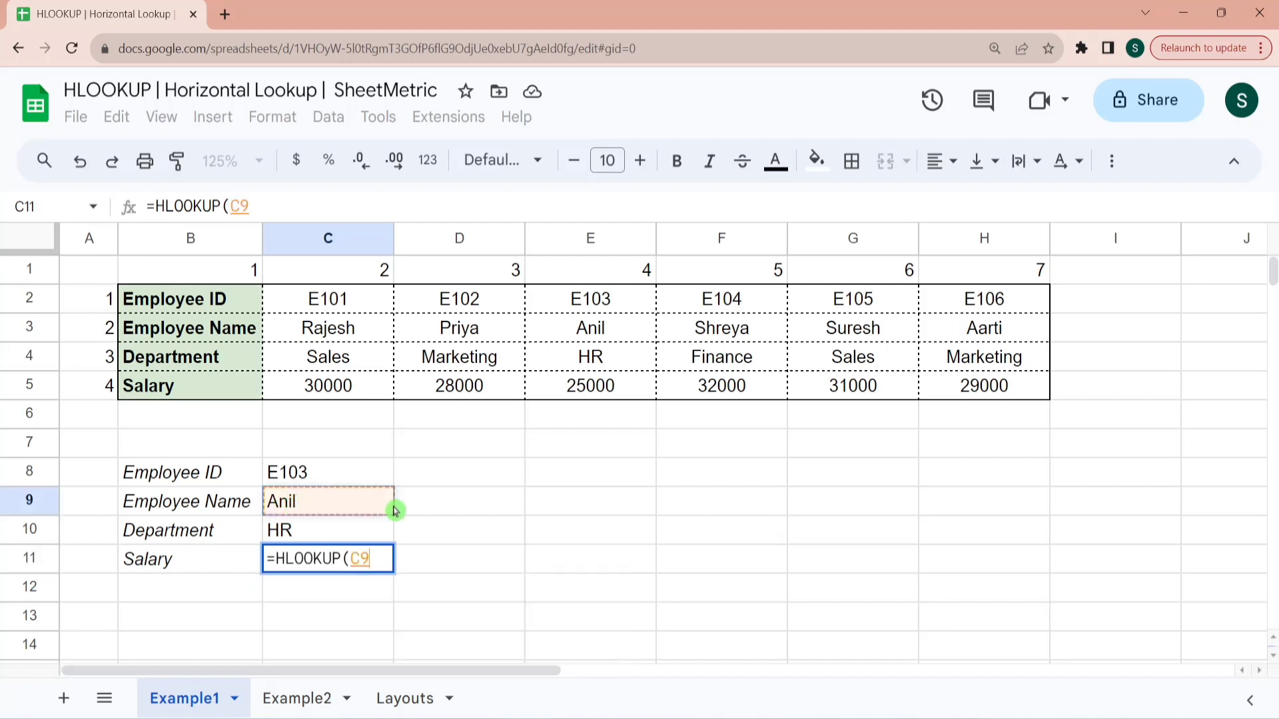
type(",")
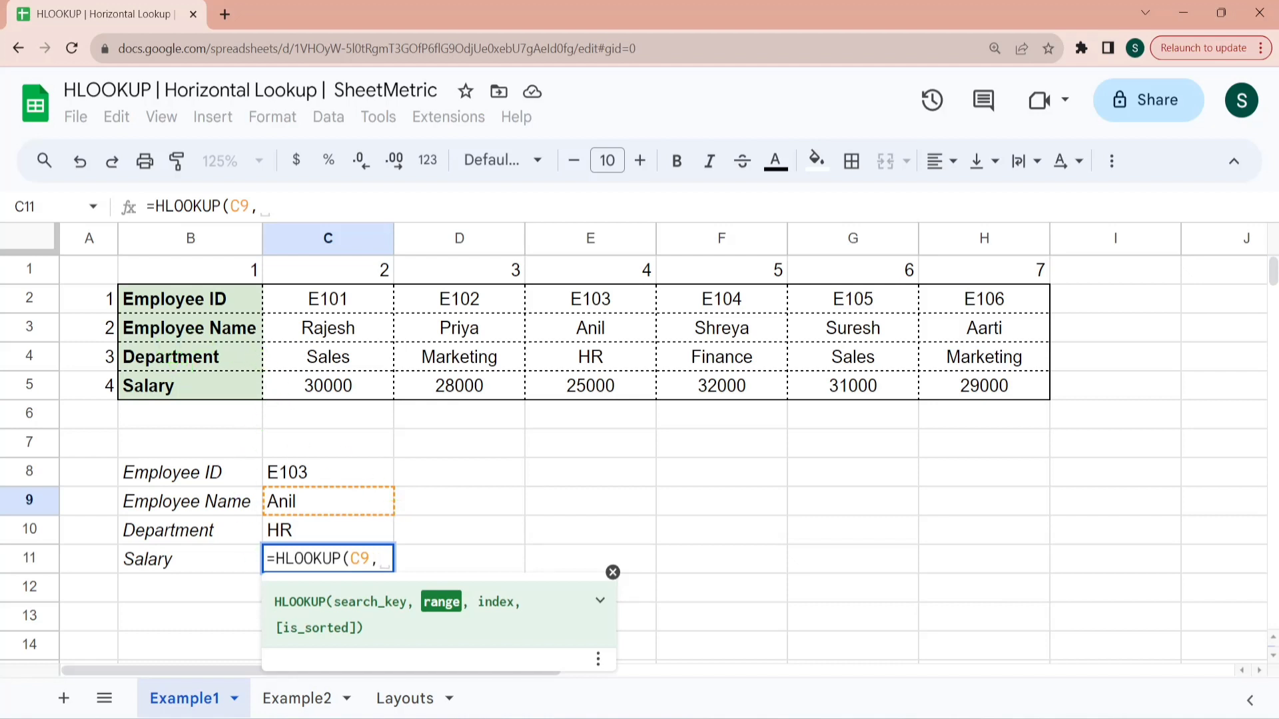
Finish C11 with range $B$3:$H$5, row 3 and exact match, returning 25000
left_click(172, 339)
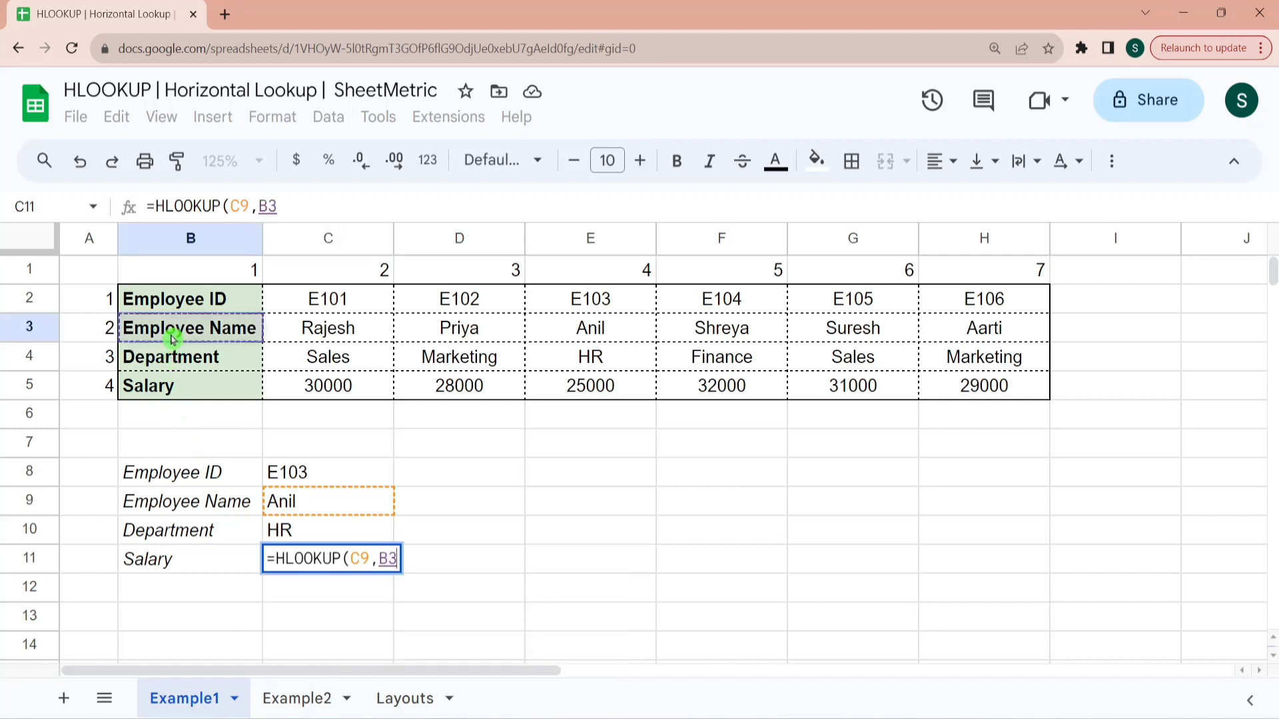
key("shift+Right")
key("shift+Right")
key("shift+Right")
key("shift+Right")
key("shift+Right")
key("shift+Right")
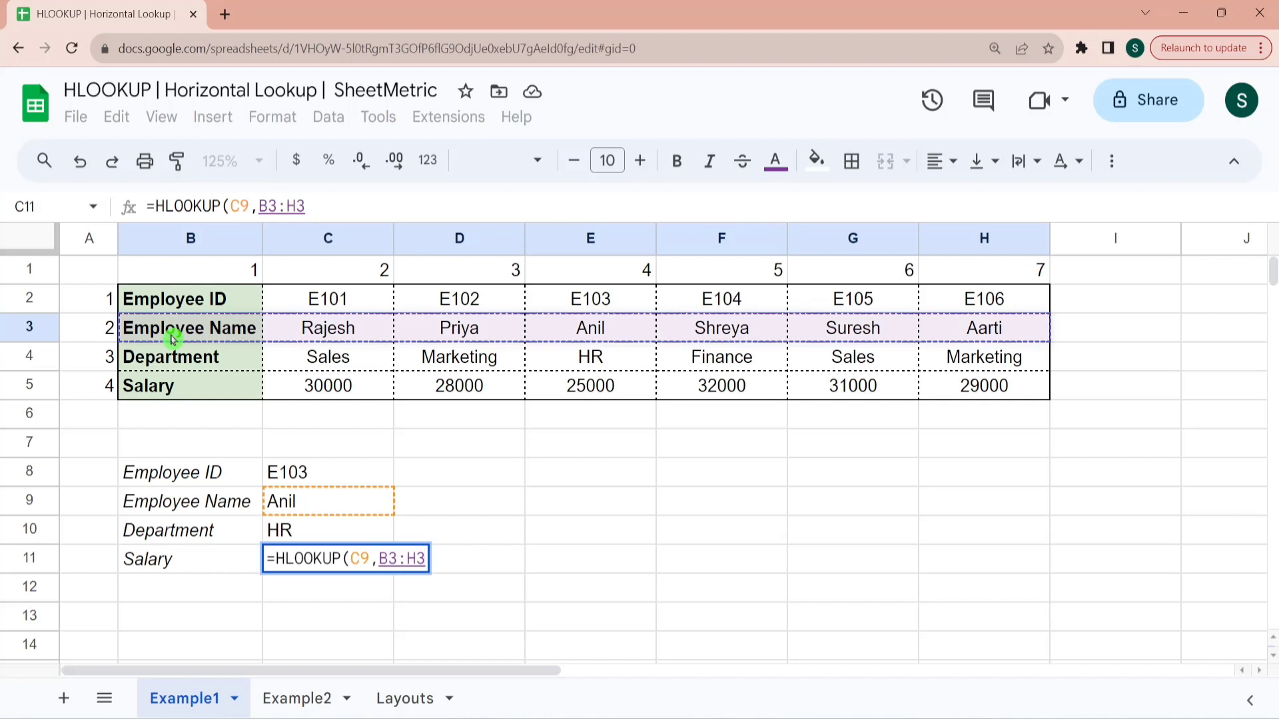
key("shift+Down")
key("shift+Down")
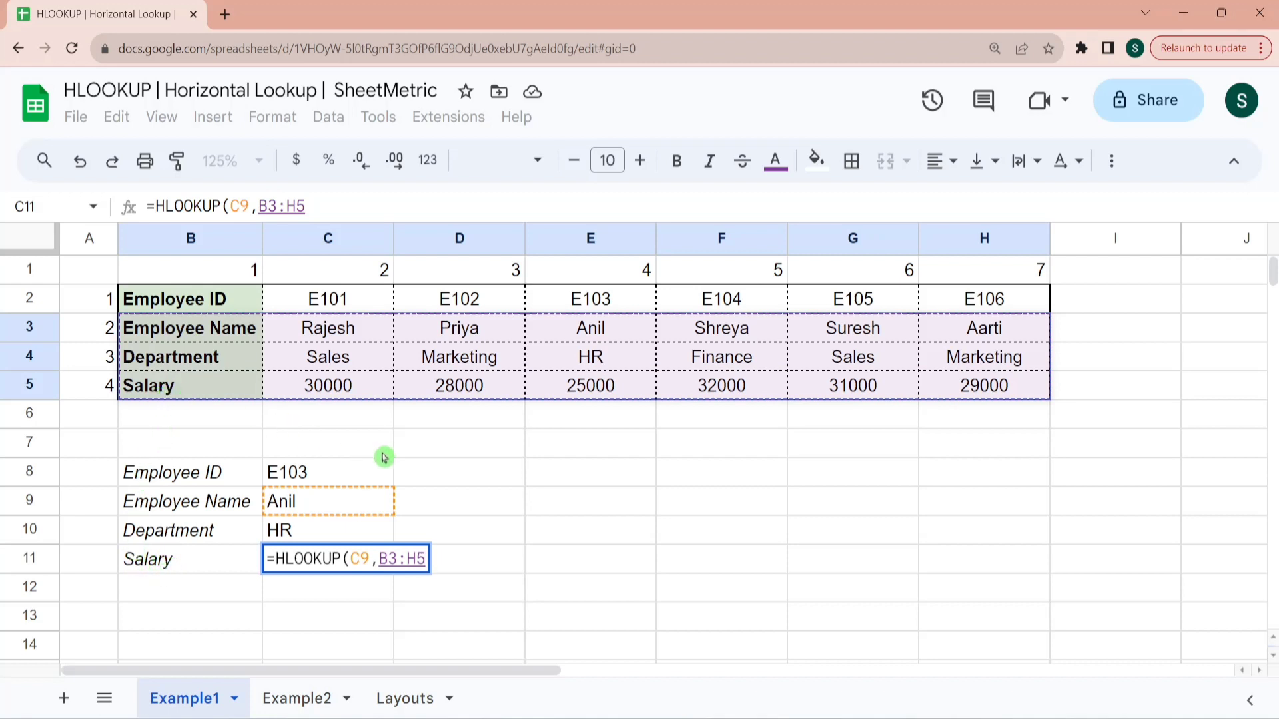
key("F4")
type(",")
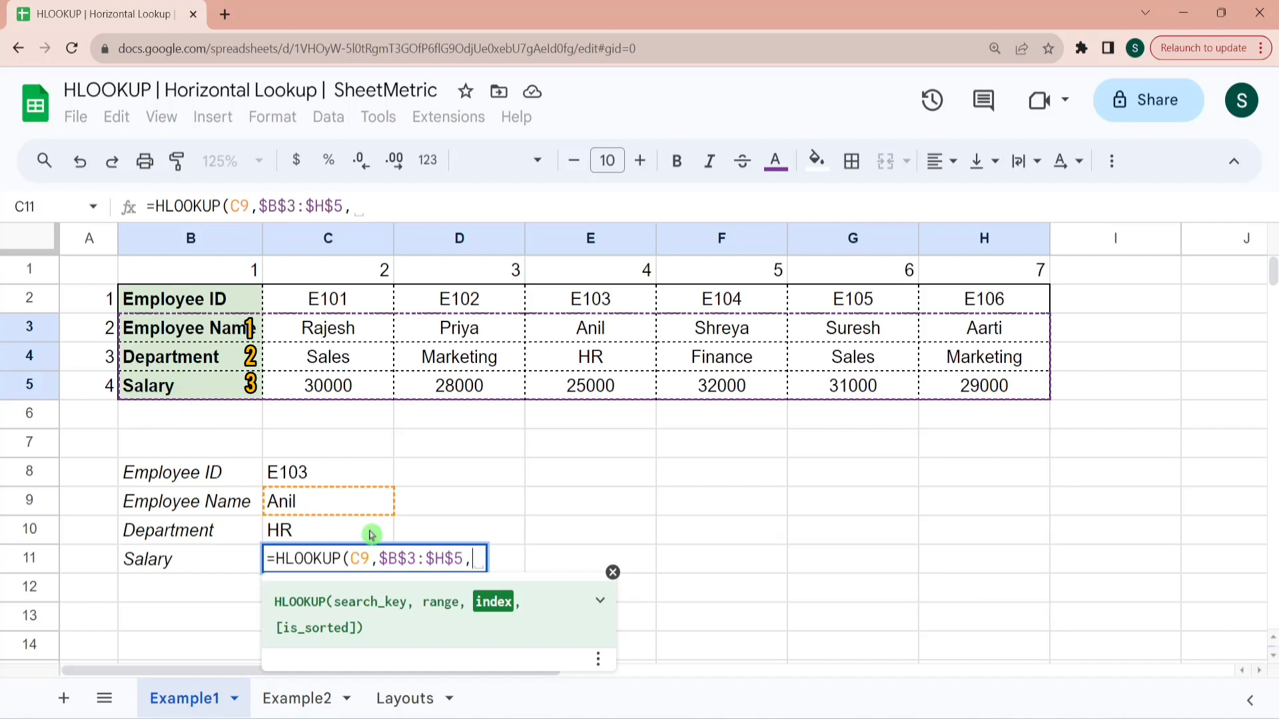
type("3")
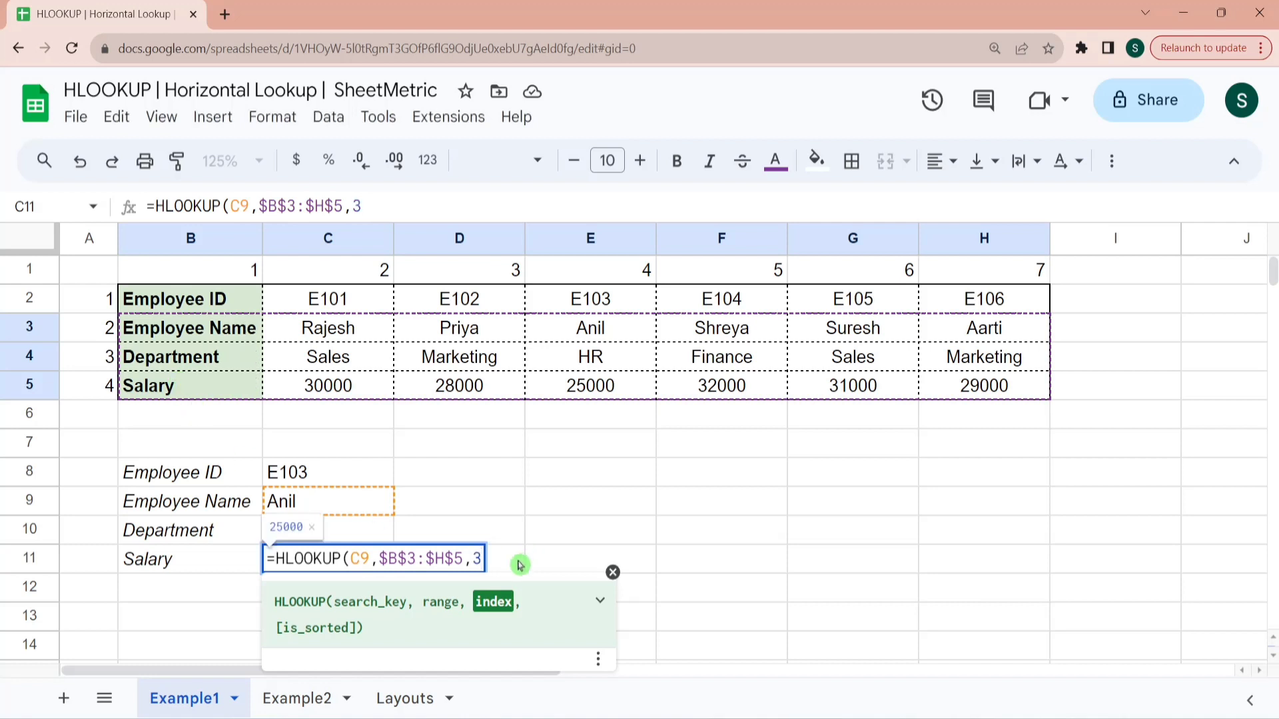
type(",")
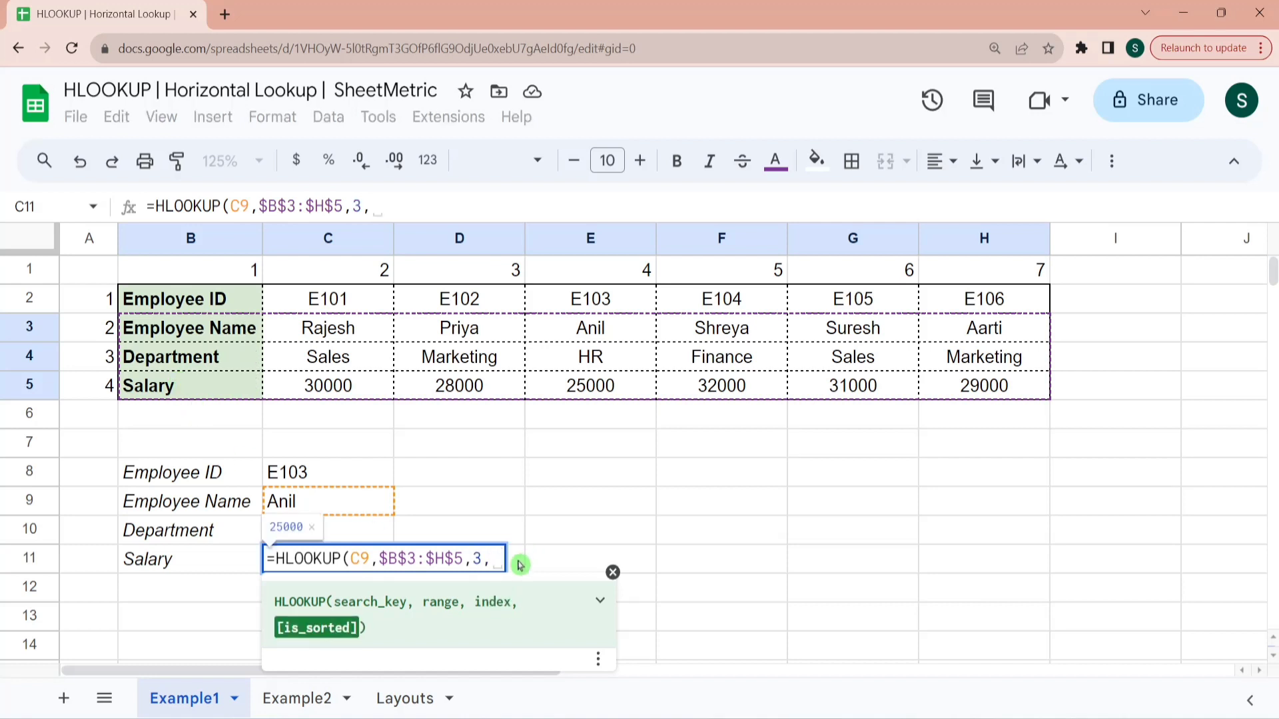
type("0)")
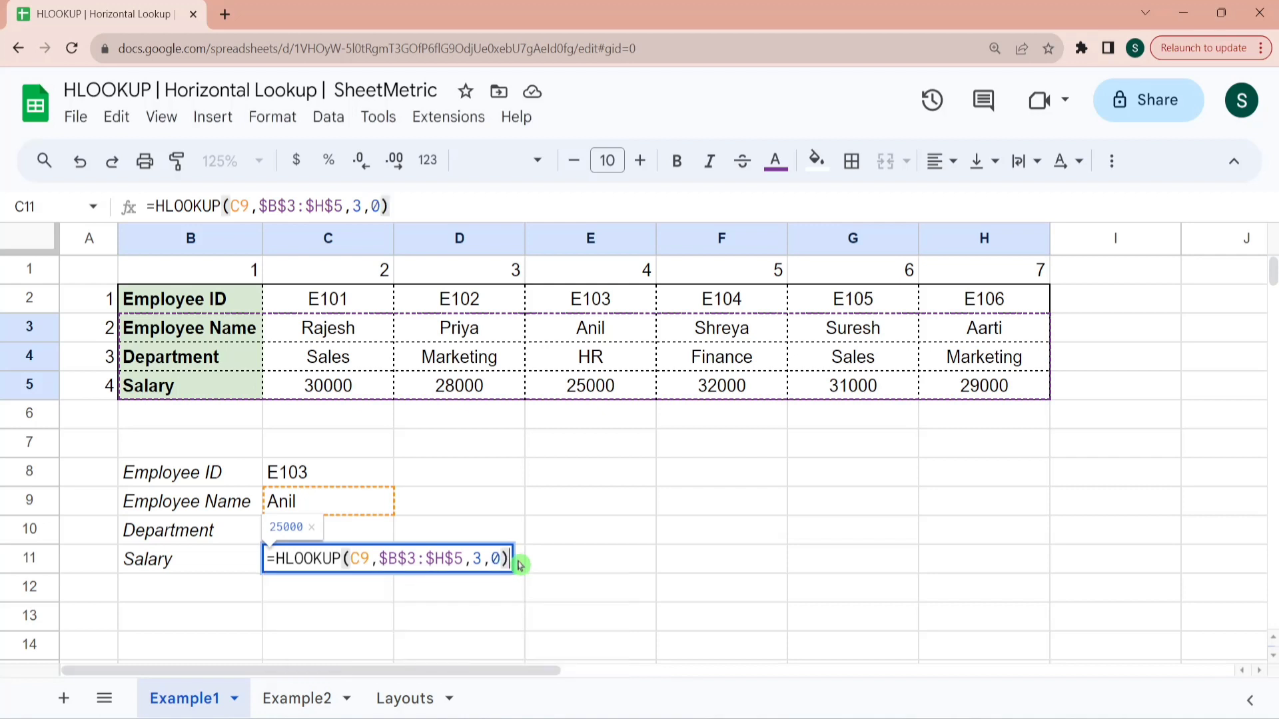
key("Return")
key("Up")
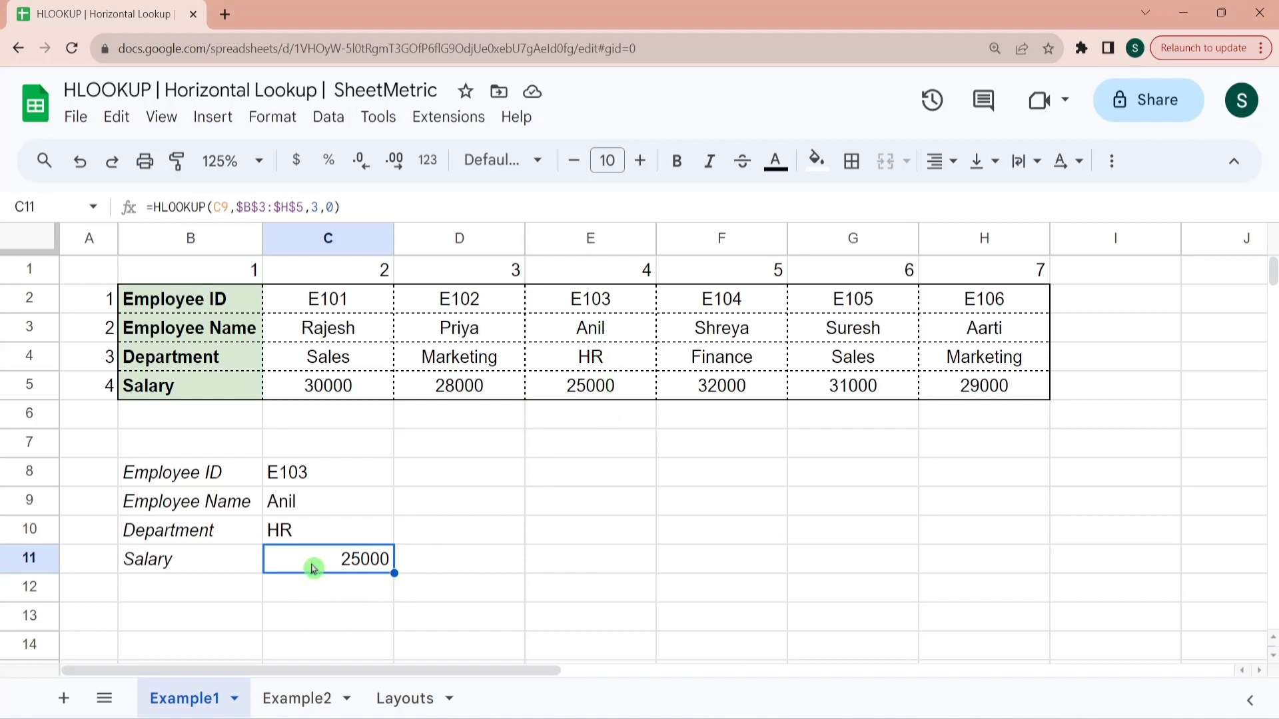
Change the table ID in E2 from E103 to lowercase e103
double_click(327, 512)
left_click(328, 475)
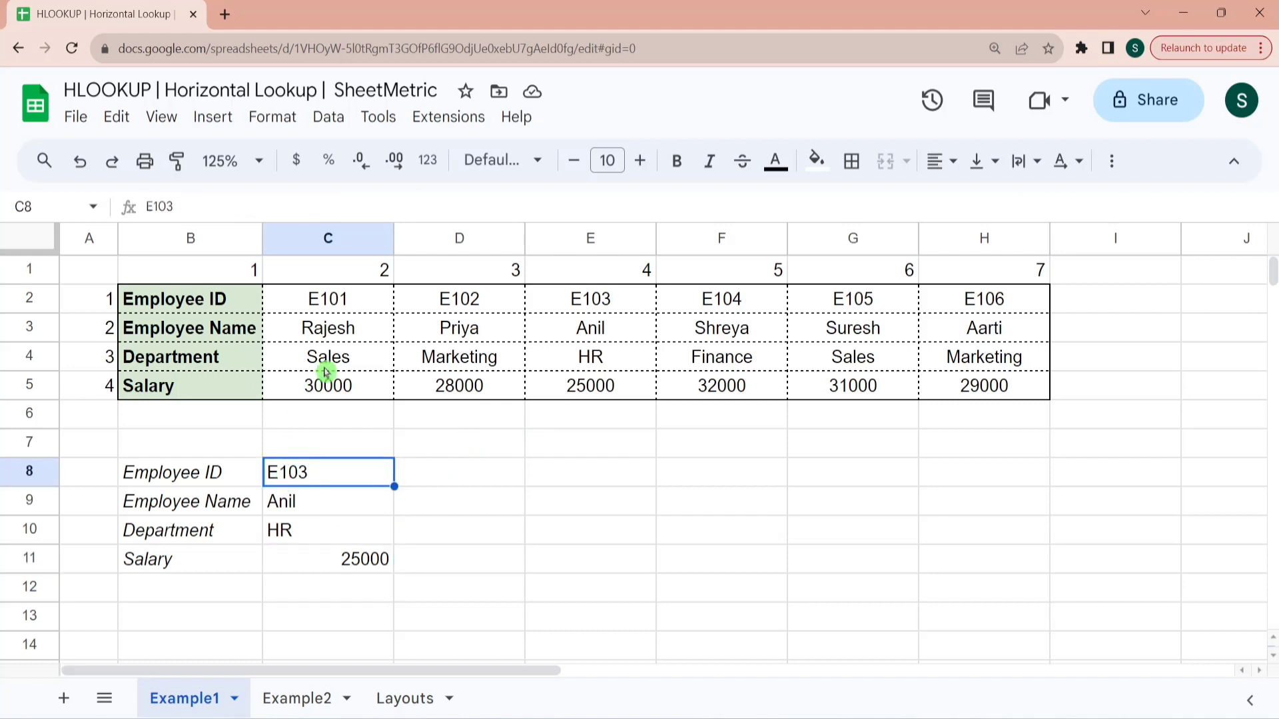
double_click(585, 299)
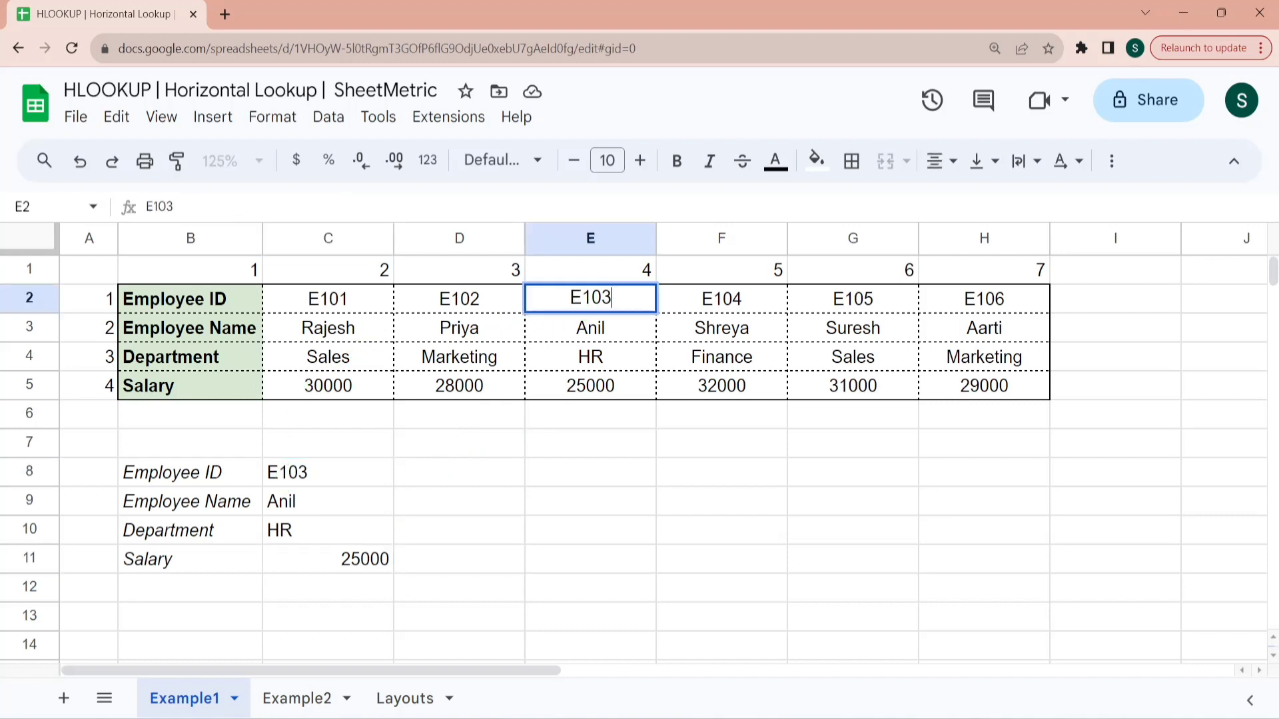
left_click(582, 298)
key("BackSpace")
type("e")
key("Return")
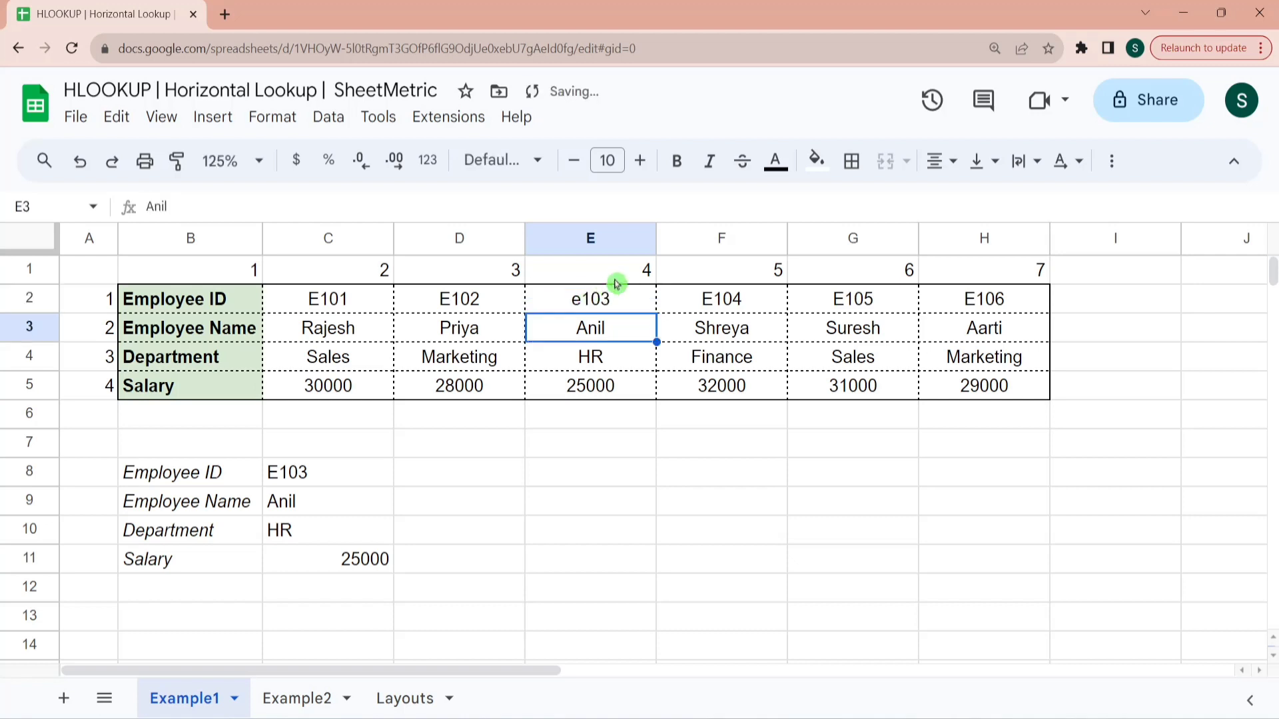
Reopen C9's formula to confirm it still returns Anil without changes
left_click(320, 518)
left_click(325, 510)
double_click(325, 510)
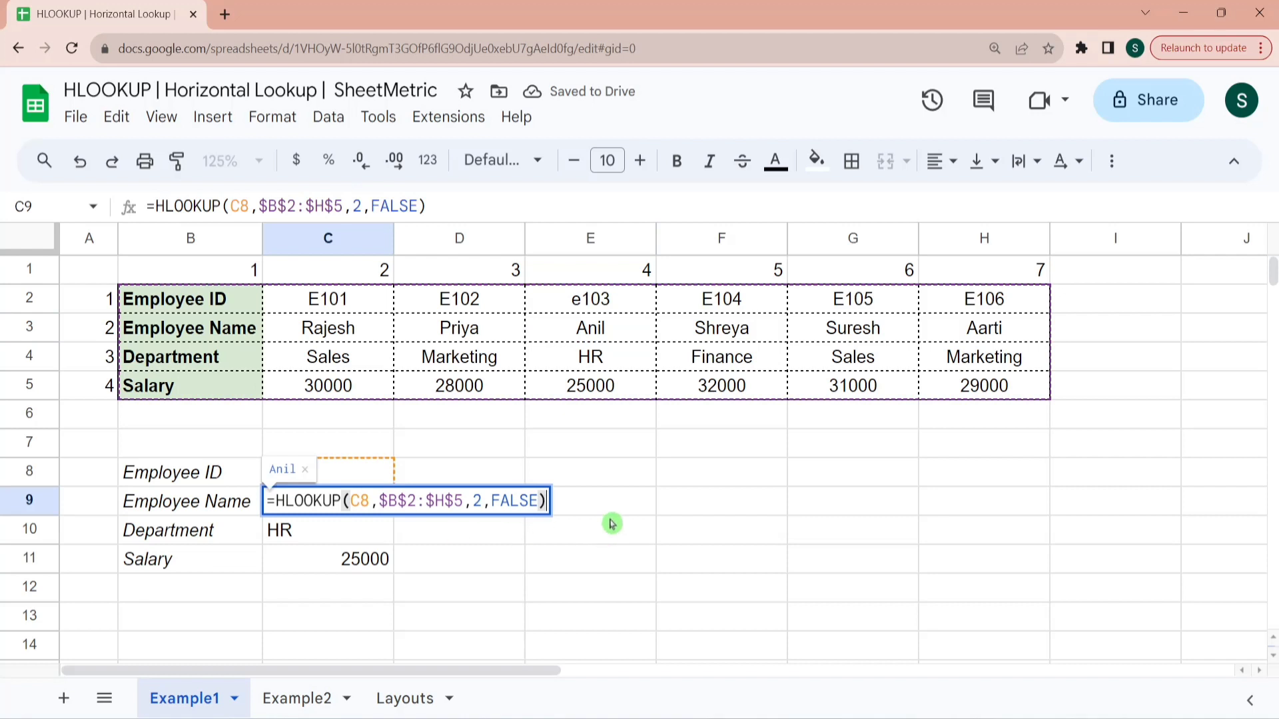
key("Escape")
double_click(360, 501)
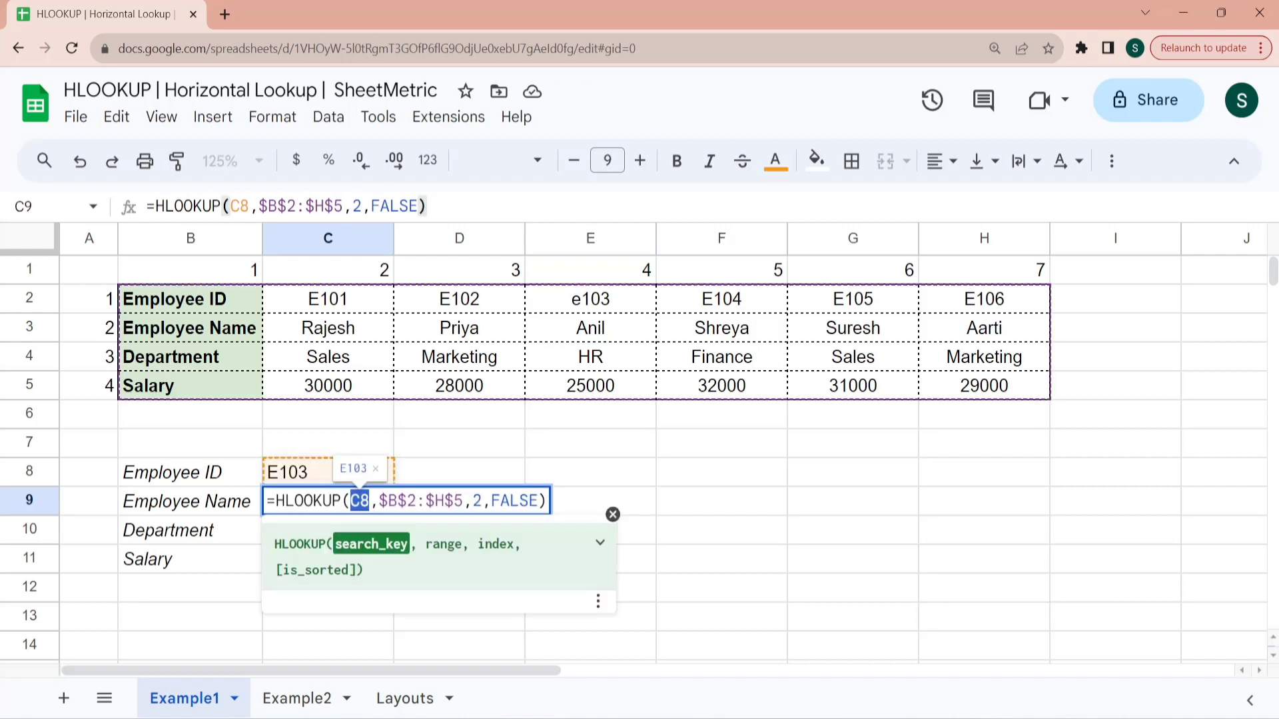
key("Escape")
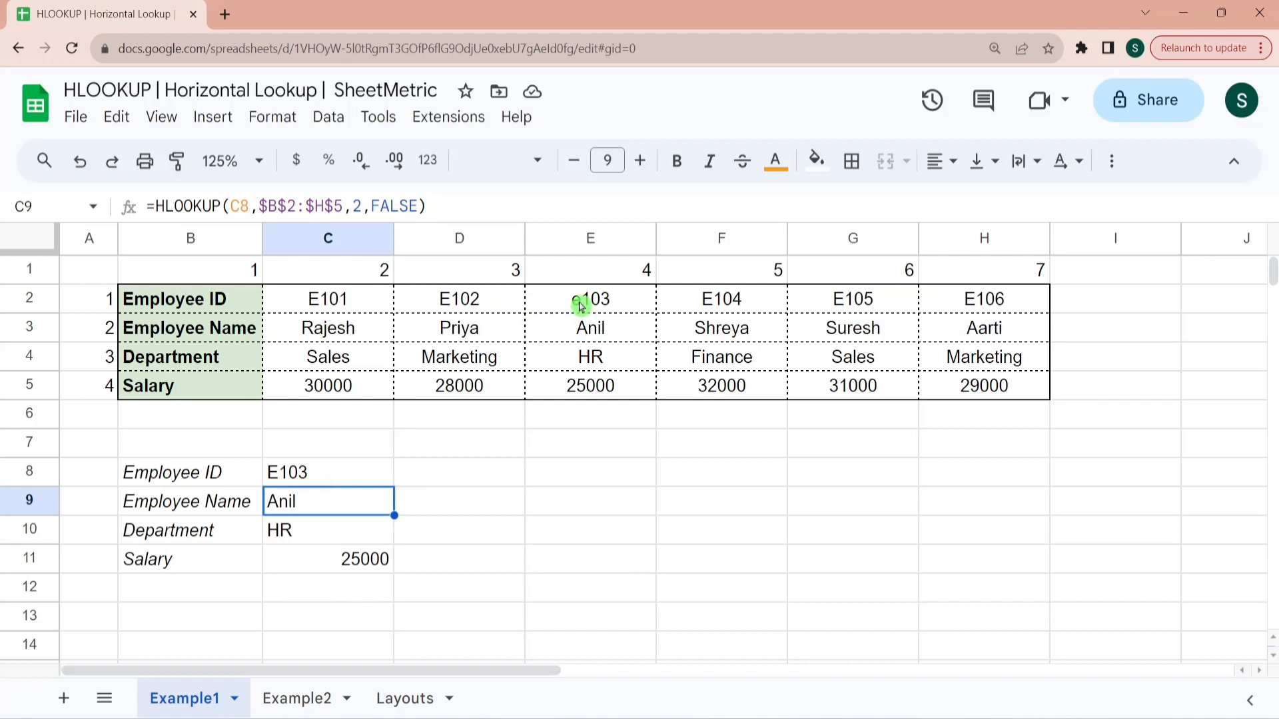
left_click(444, 485)
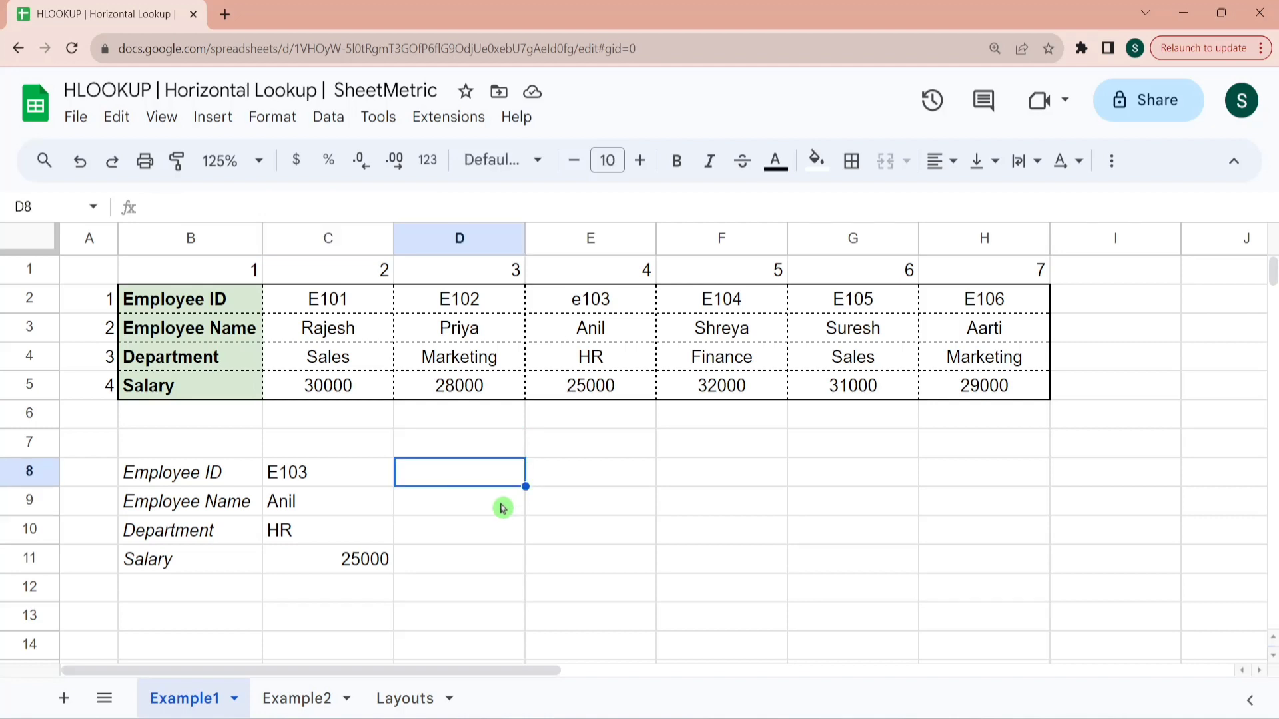
On Example2, review the IDs, addresses, marital statuses and empty Name, Department, Salary rows
left_click(315, 697)
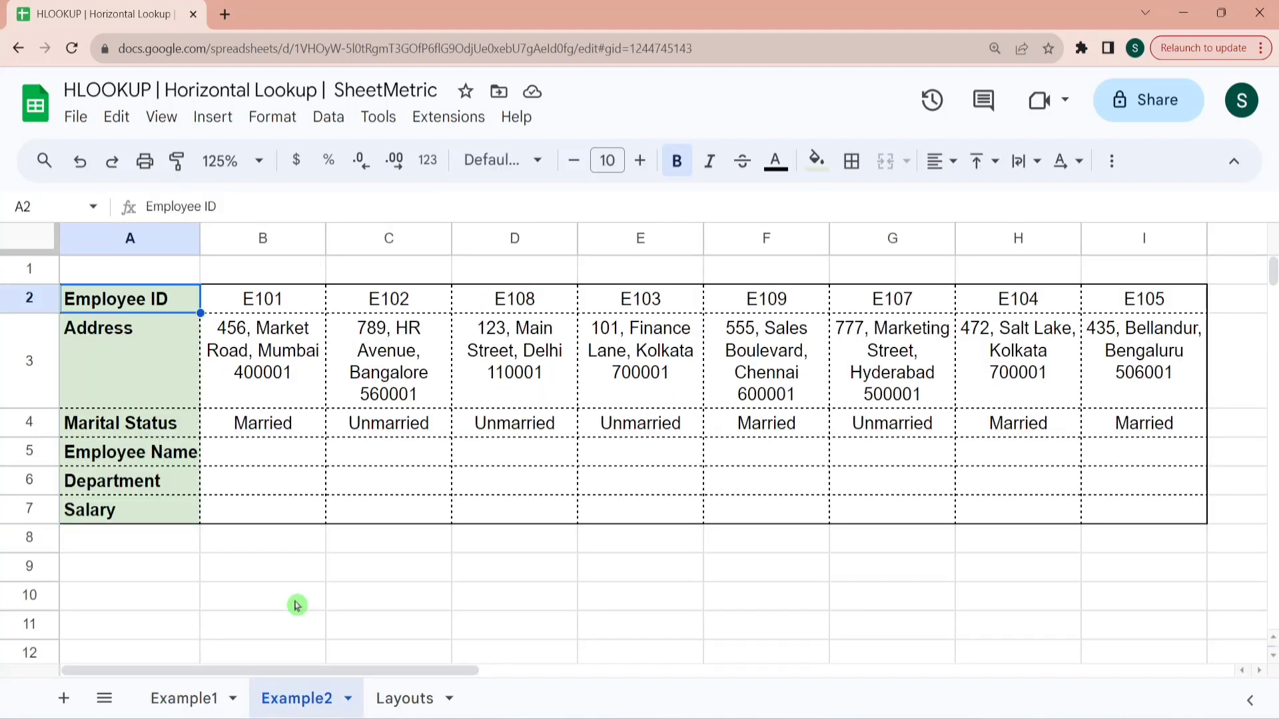
key("shift+Right")
key("shift+Right")
key("shift+Right")
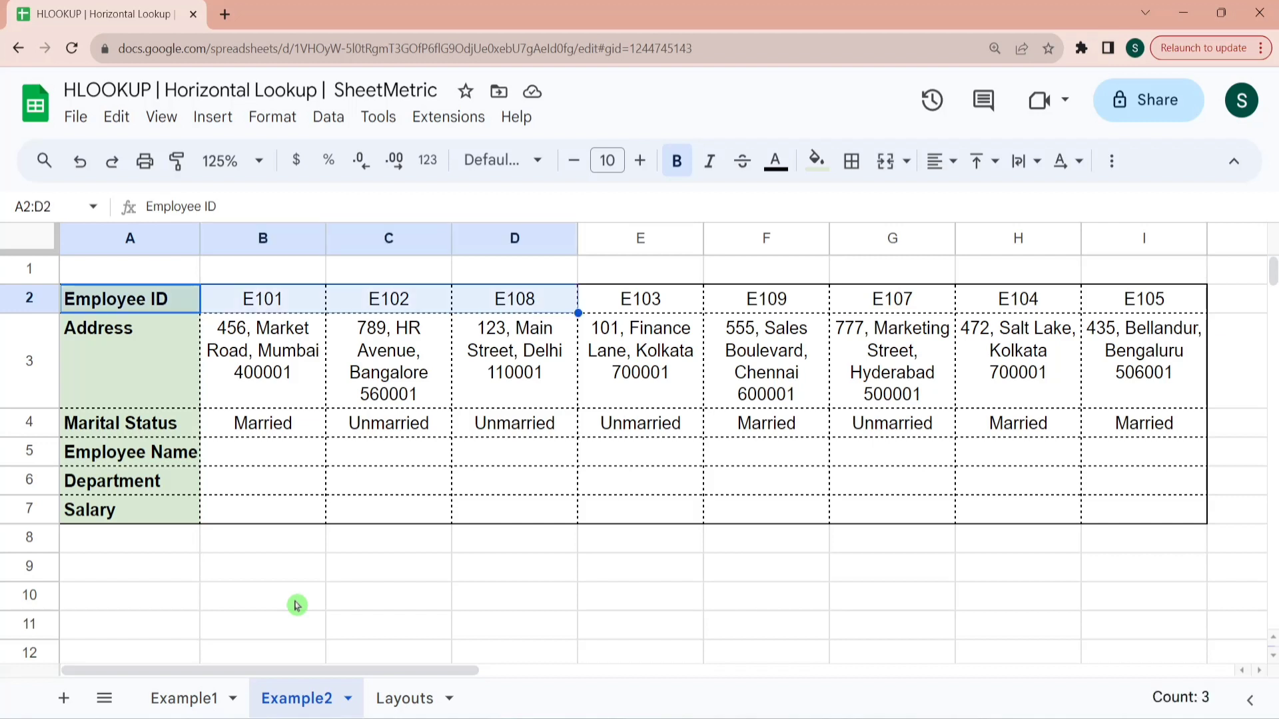
key("shift+Down")
key("shift+Down")
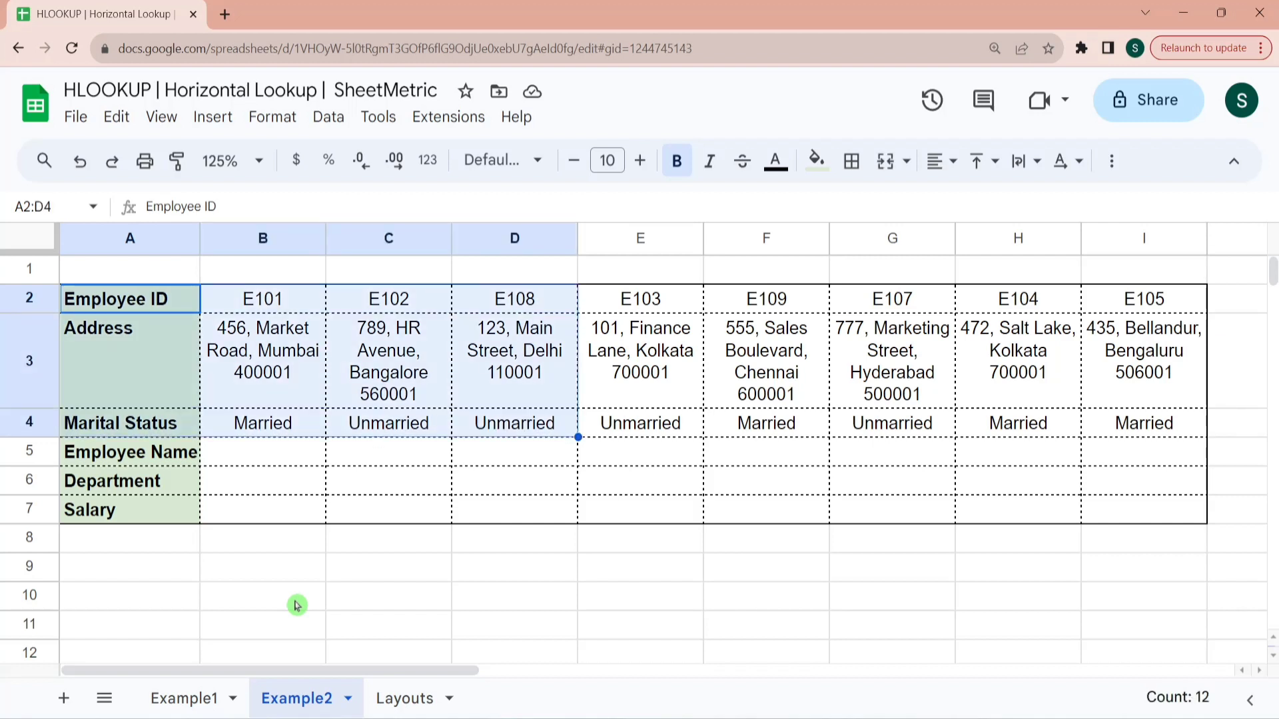
left_click(110, 458)
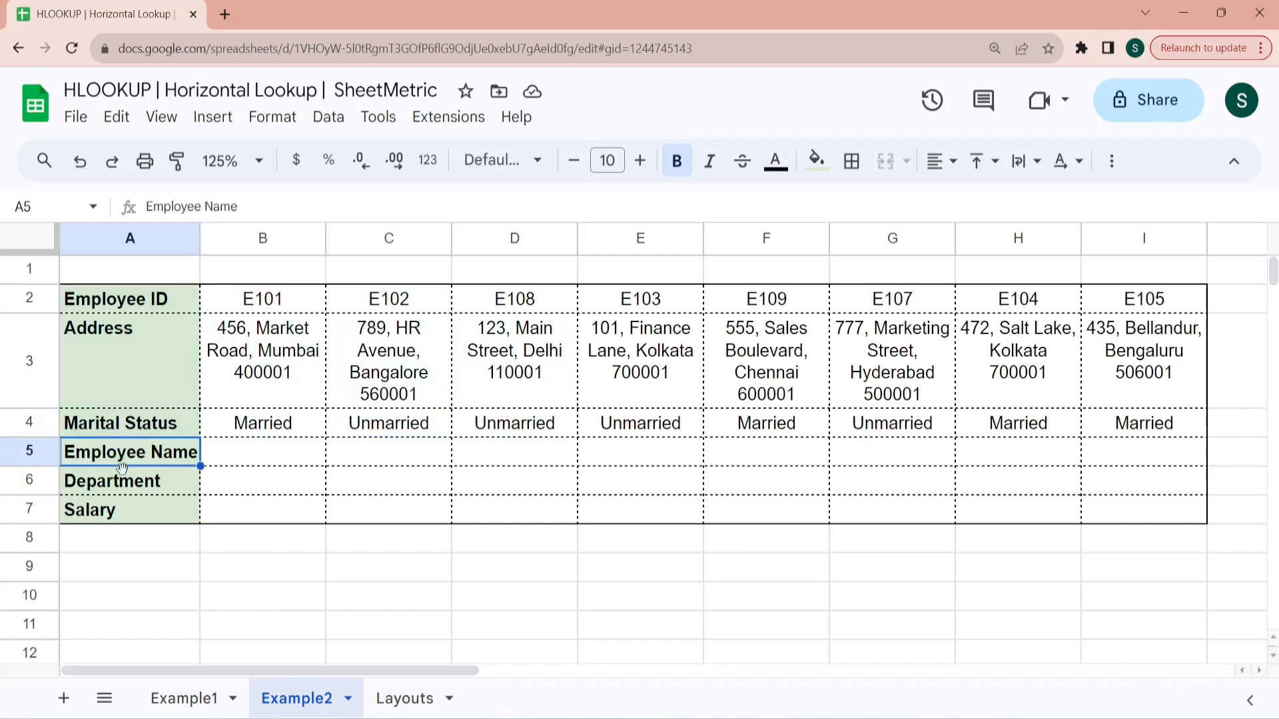
left_click(135, 482)
left_click(135, 513)
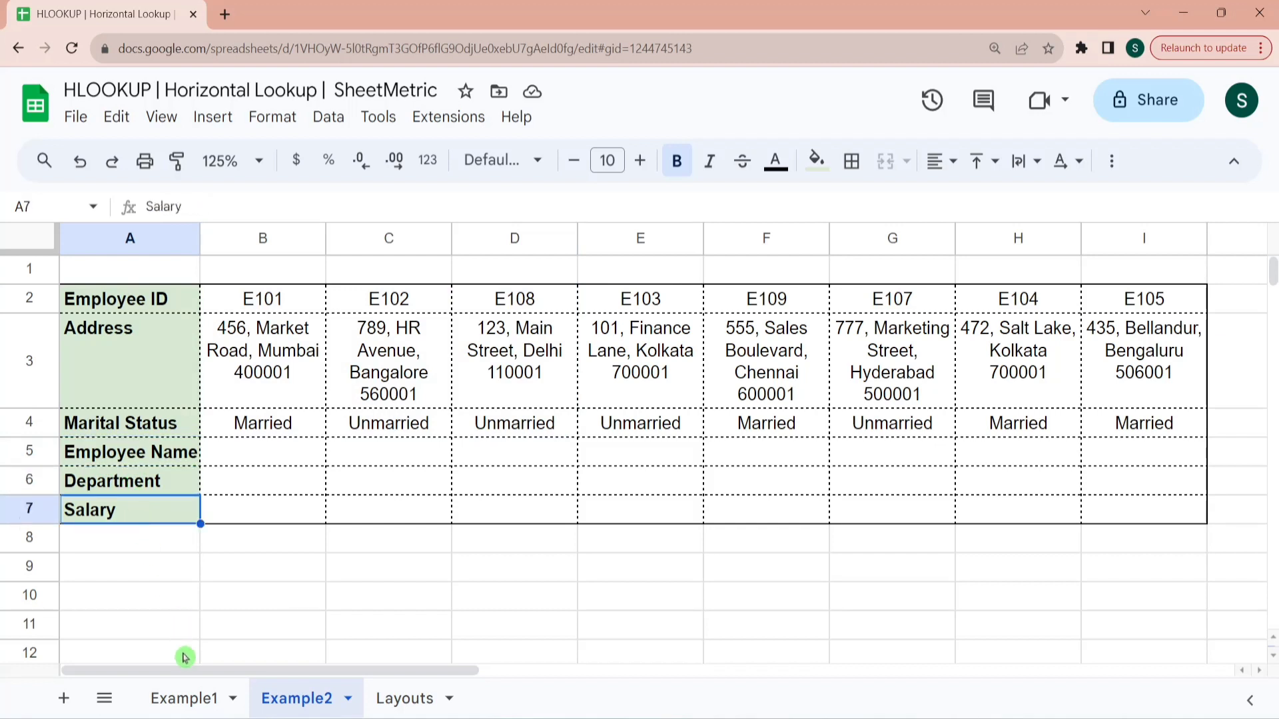
Compare the row labels with Example1's table, then return to Example2's B5
left_click(195, 702)
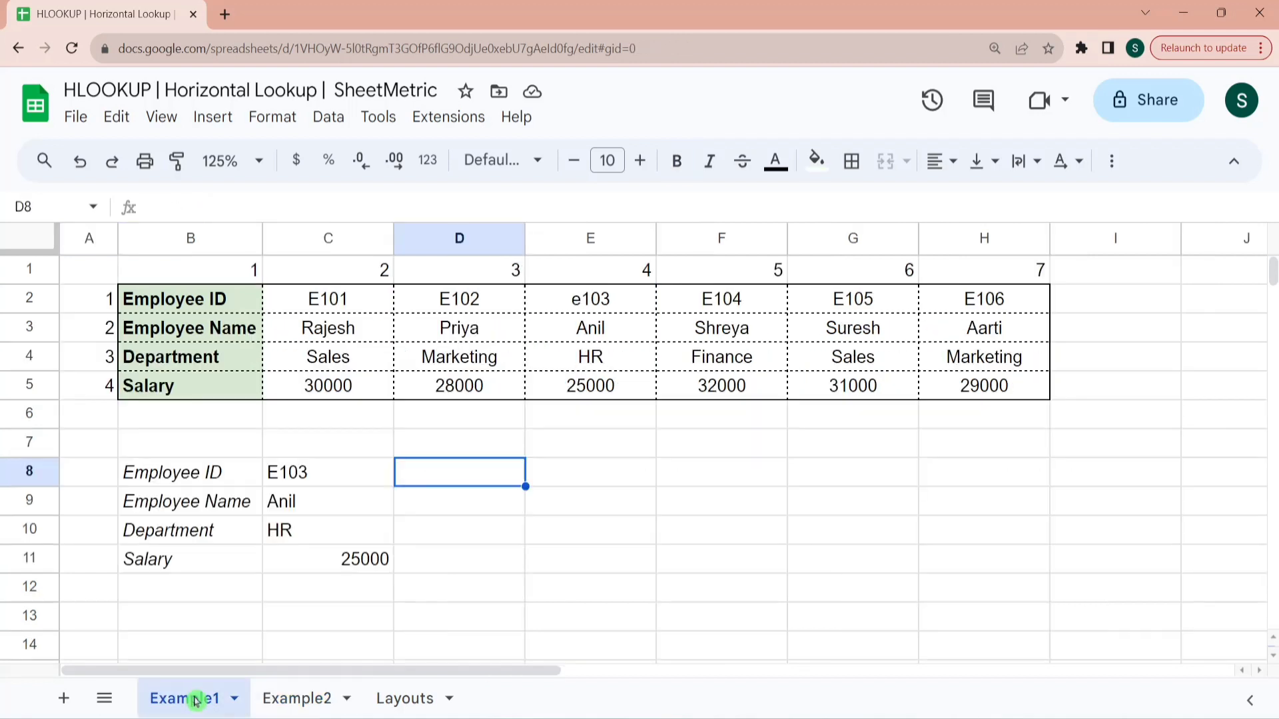
left_click(189, 307)
left_click(199, 387)
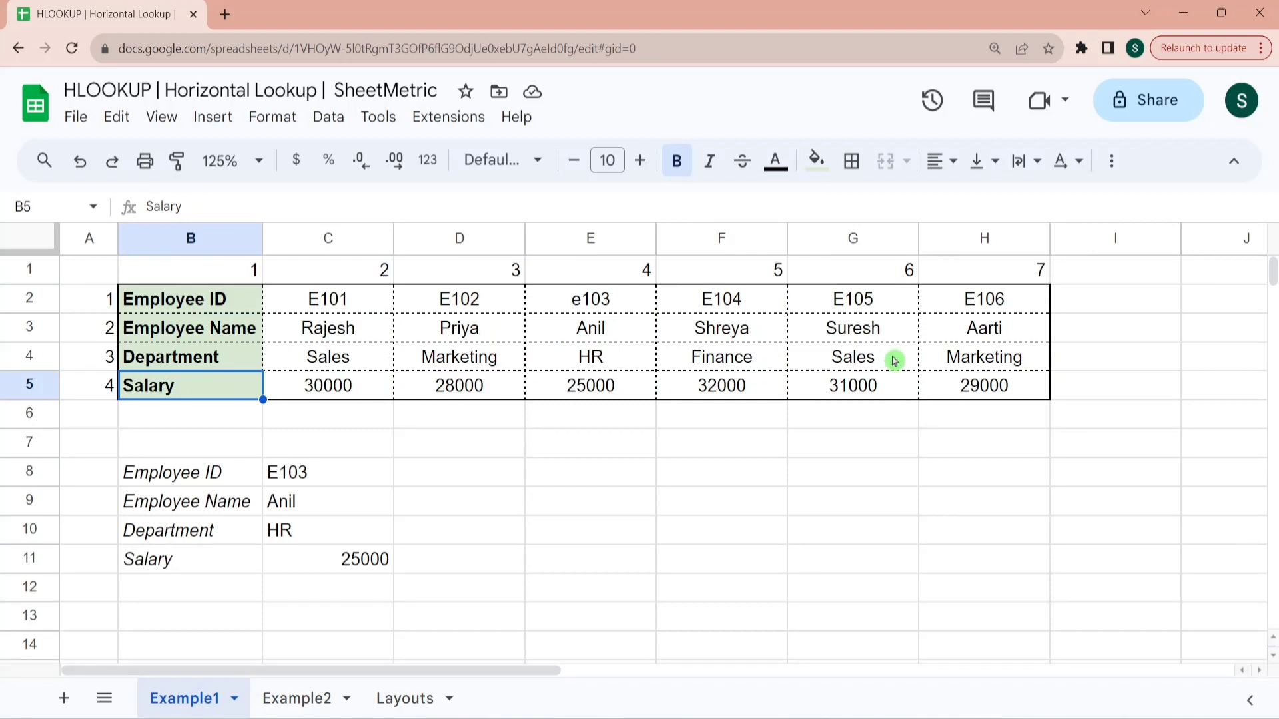
left_click(314, 700)
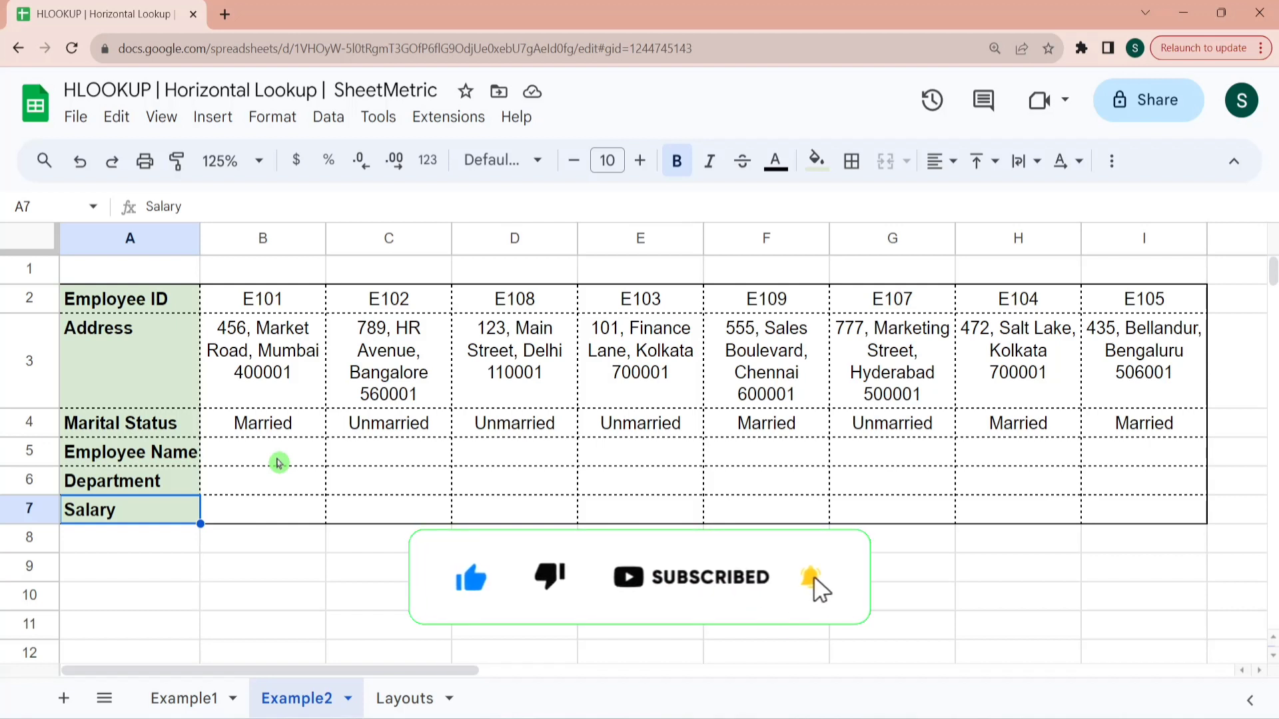
left_click(278, 462)
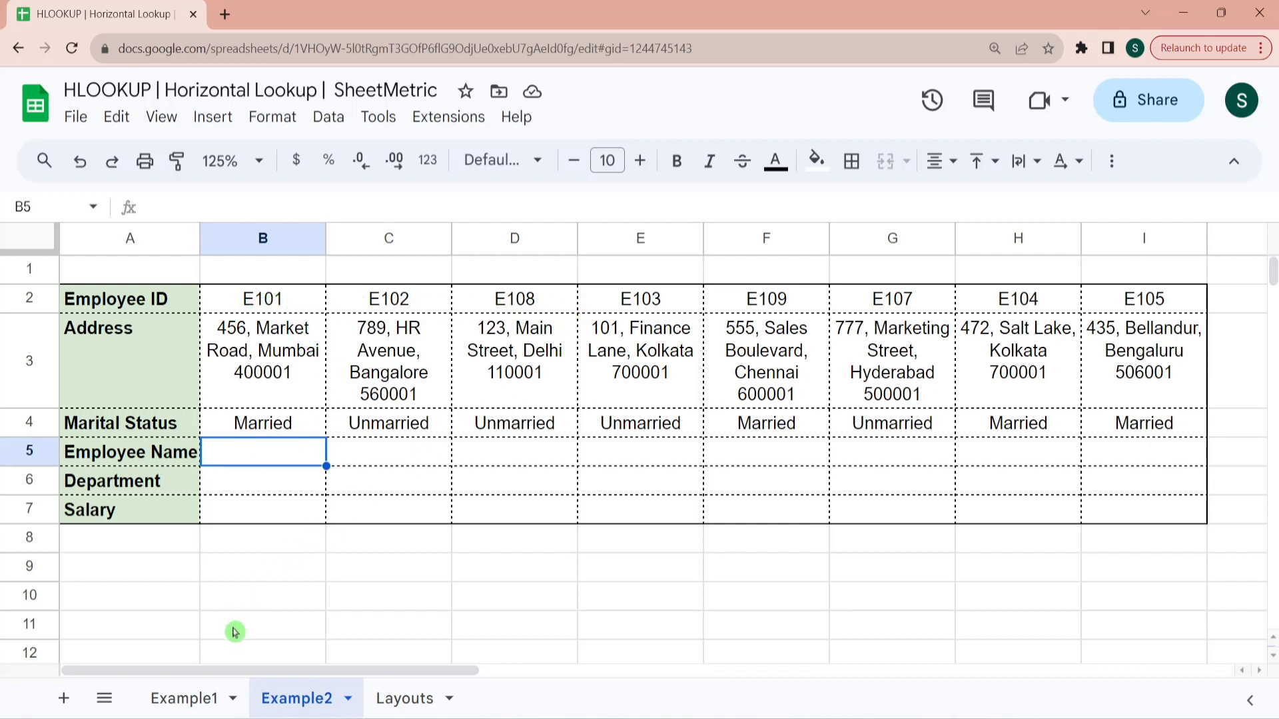
left_click(201, 698)
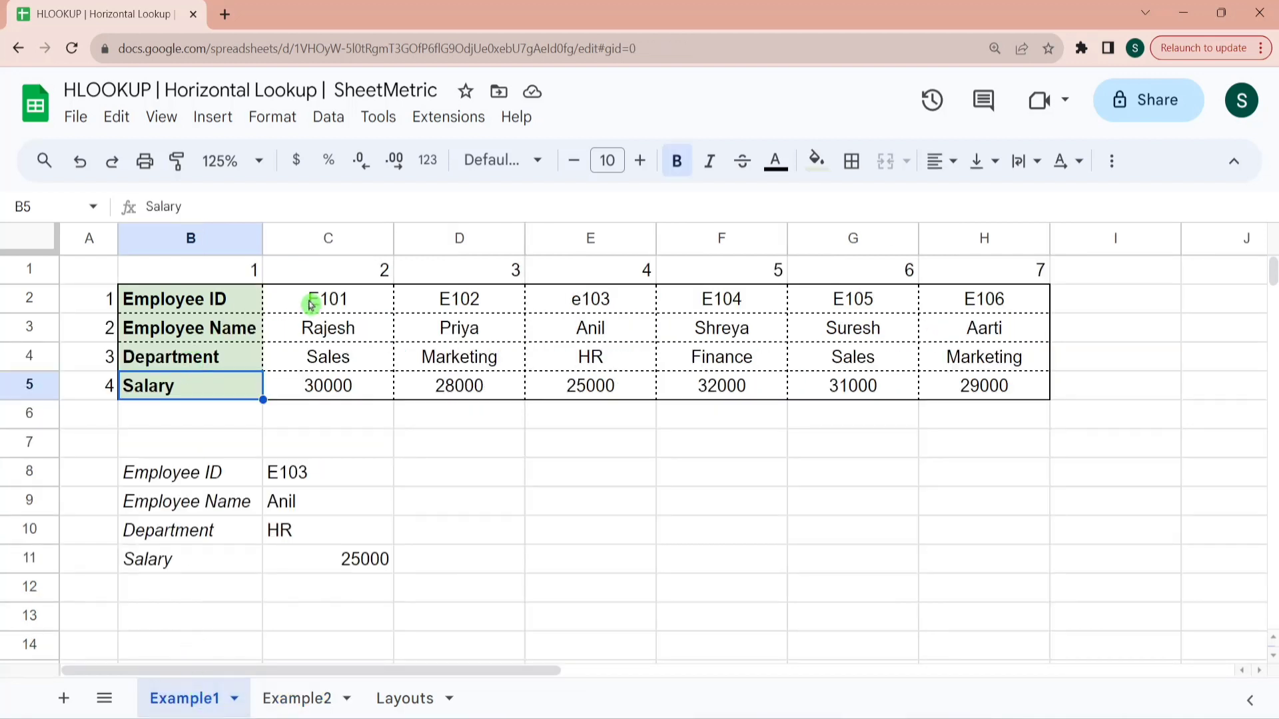
left_click(280, 697)
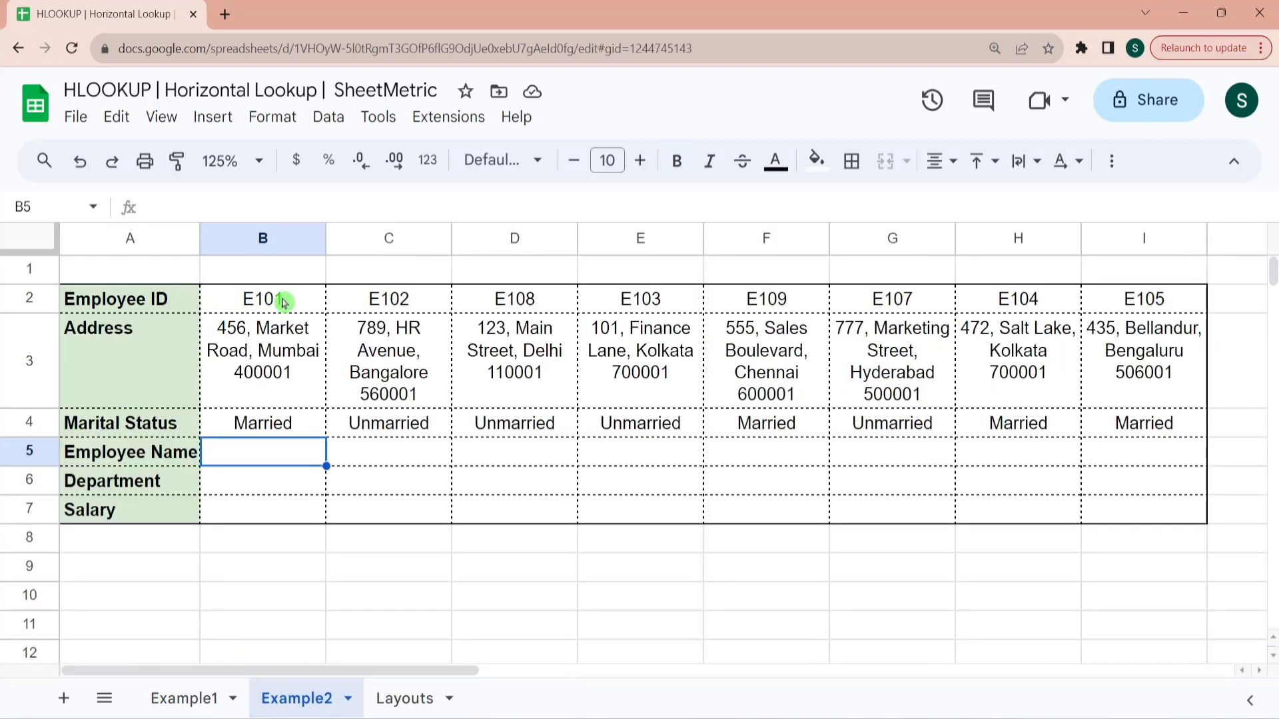
Enter =HLOOKUP(B2,Example1!$B$2:$H$5,2,0) in B5 so it returns Rajesh for E101
type("=H")
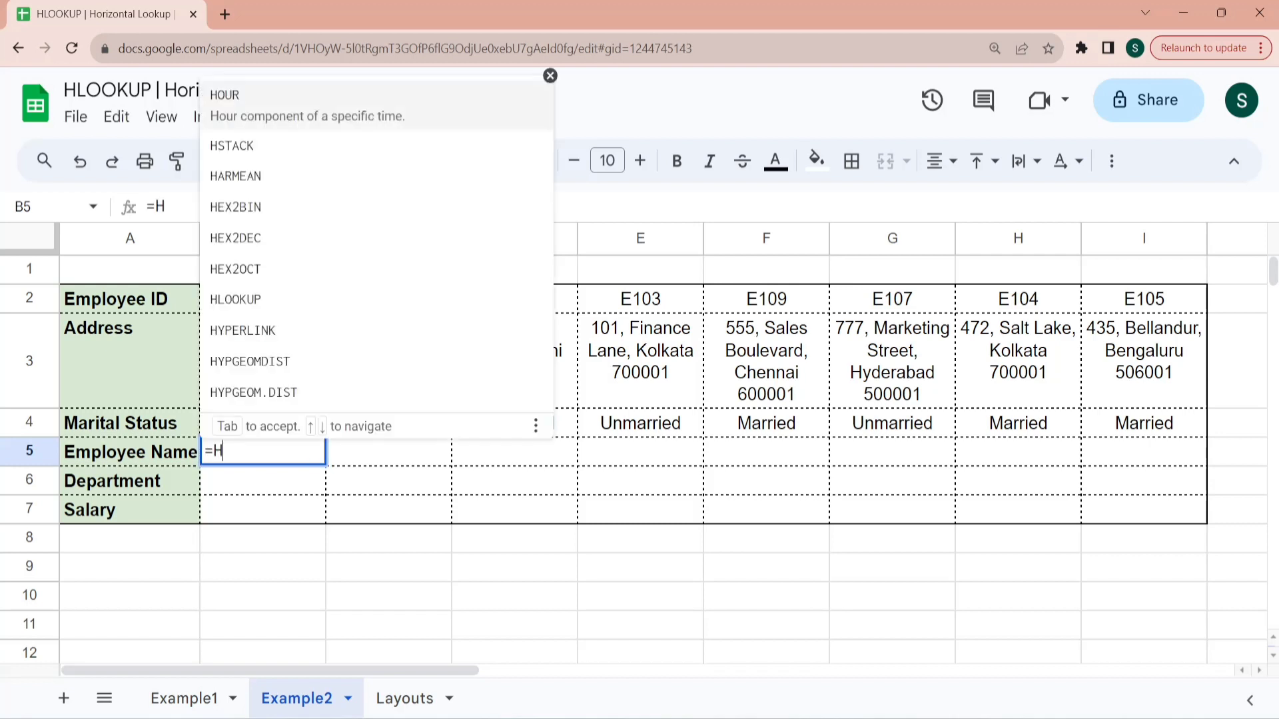
type("LOOKUP(")
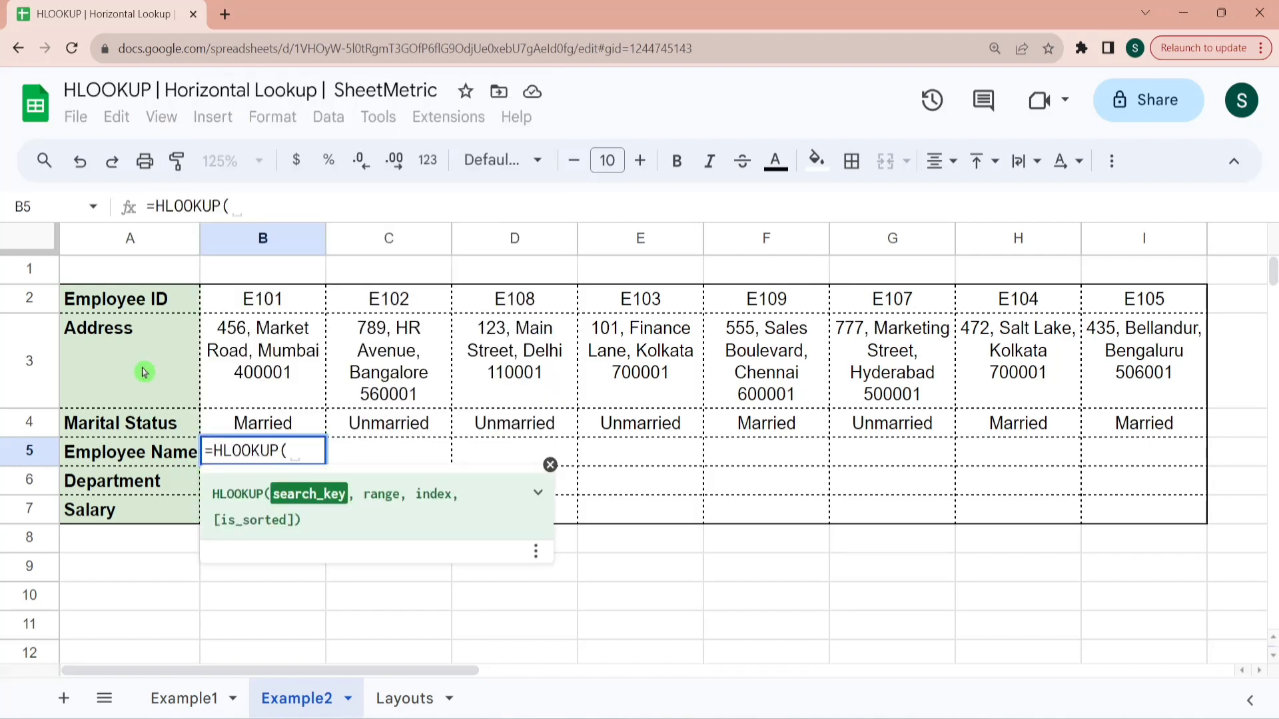
left_click(263, 301)
type(",")
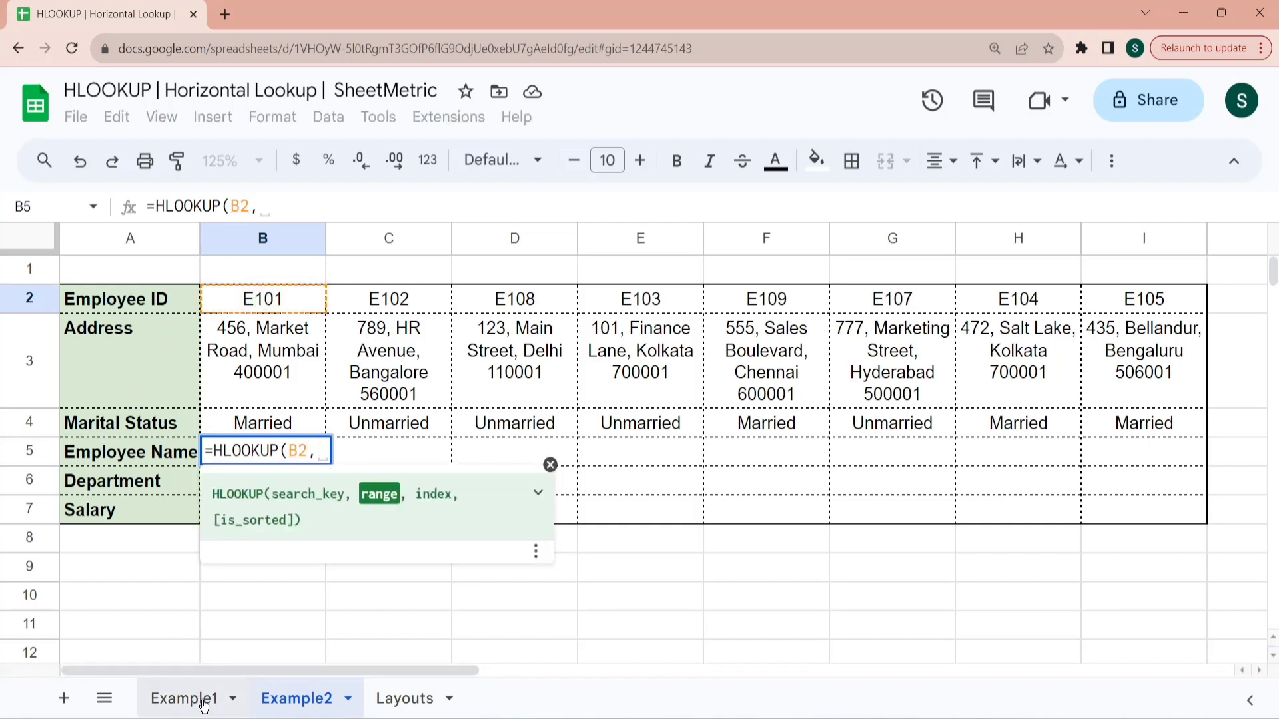
left_click(204, 700)
left_click(244, 299)
key("shift+Right")
key("shift+Right")
key("shift+Right")
key("shift+Right")
key("shift+Right")
key("shift+Right")
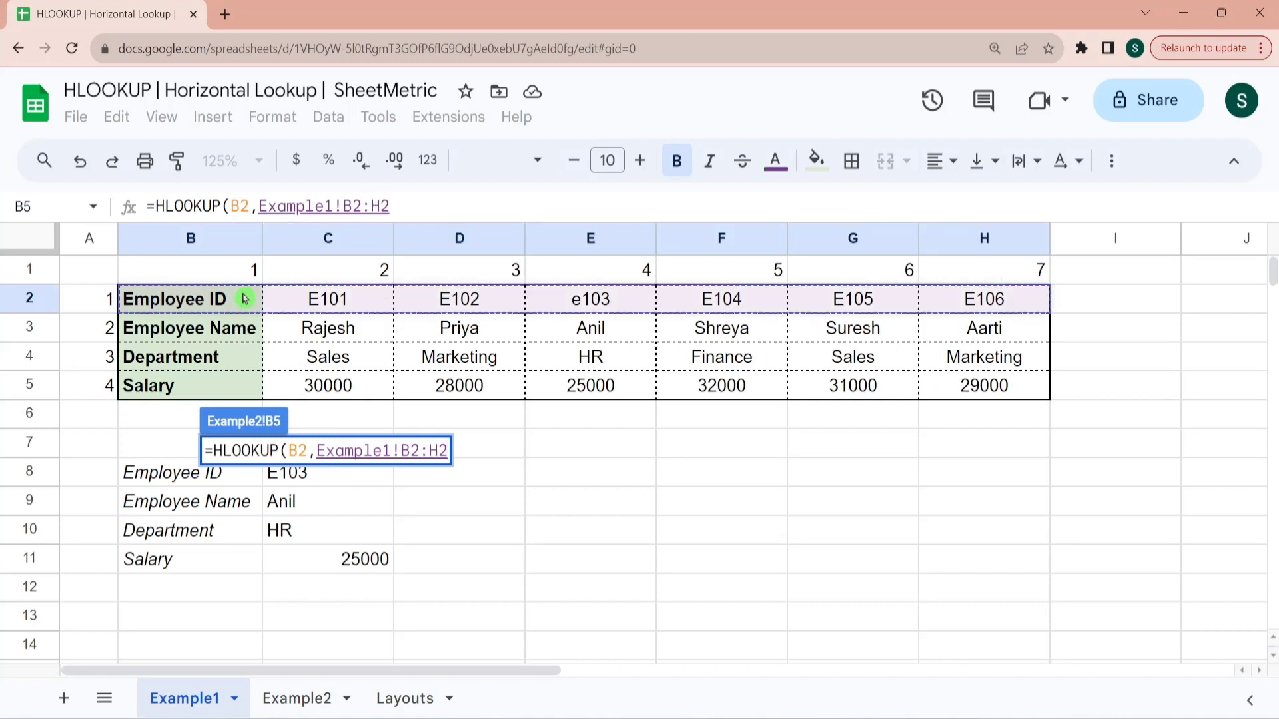
key("shift+Down")
key("shift+Down")
key("shift+Down")
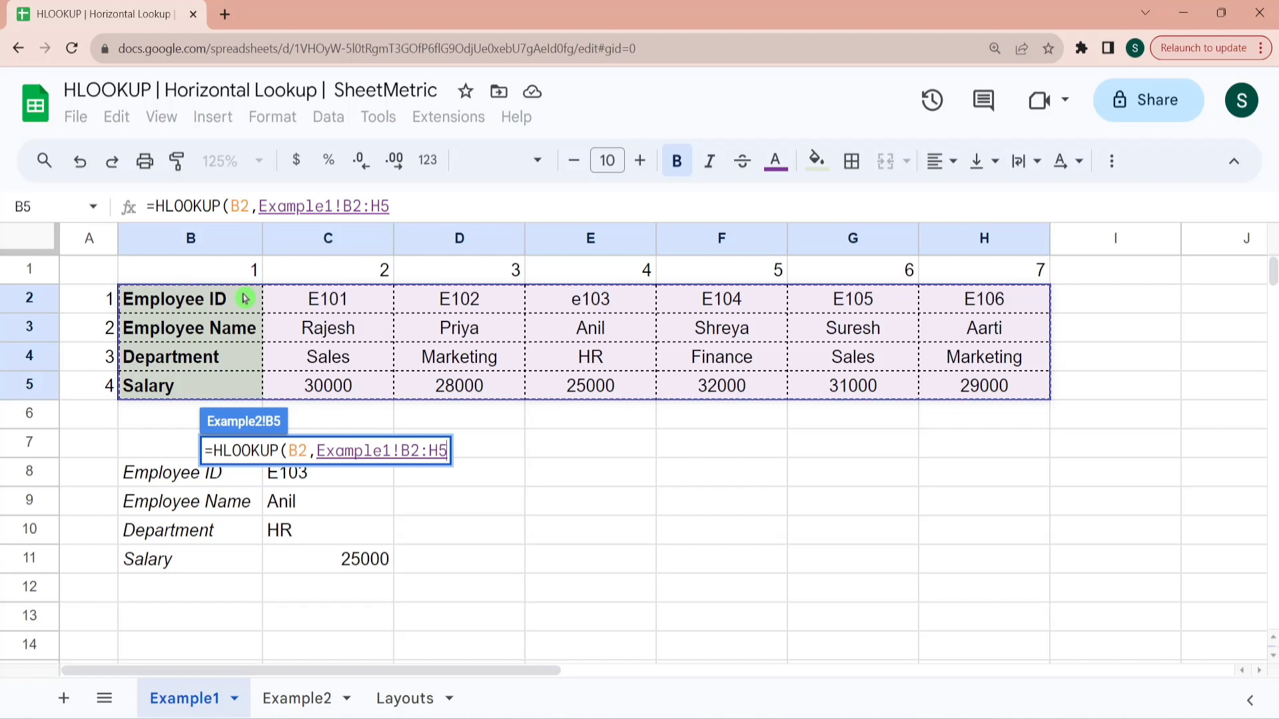
key("F4")
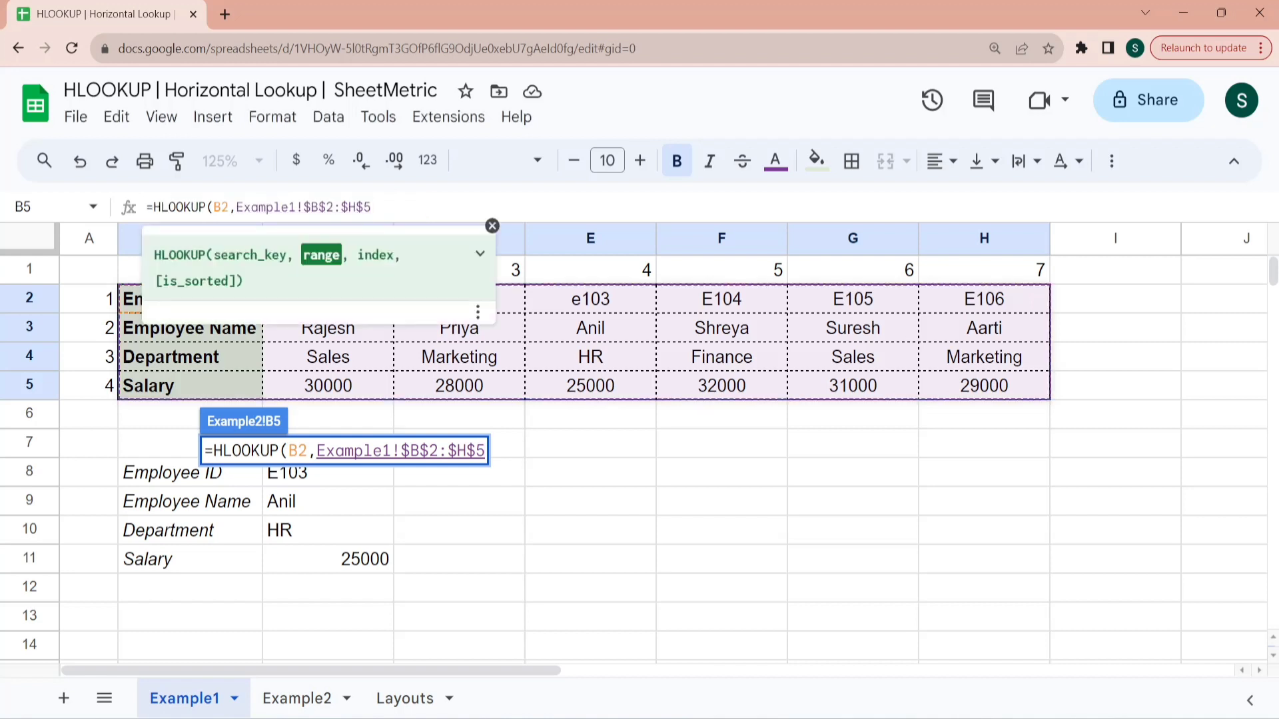
type(",")
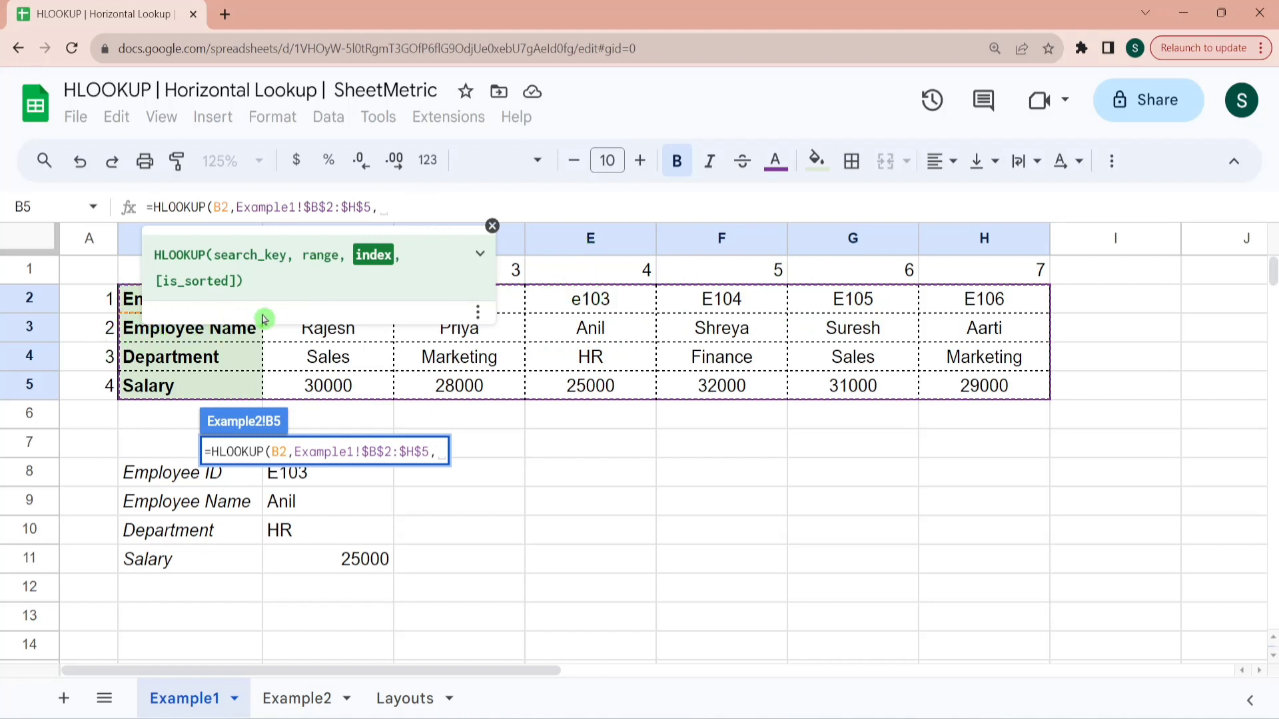
type("2,")
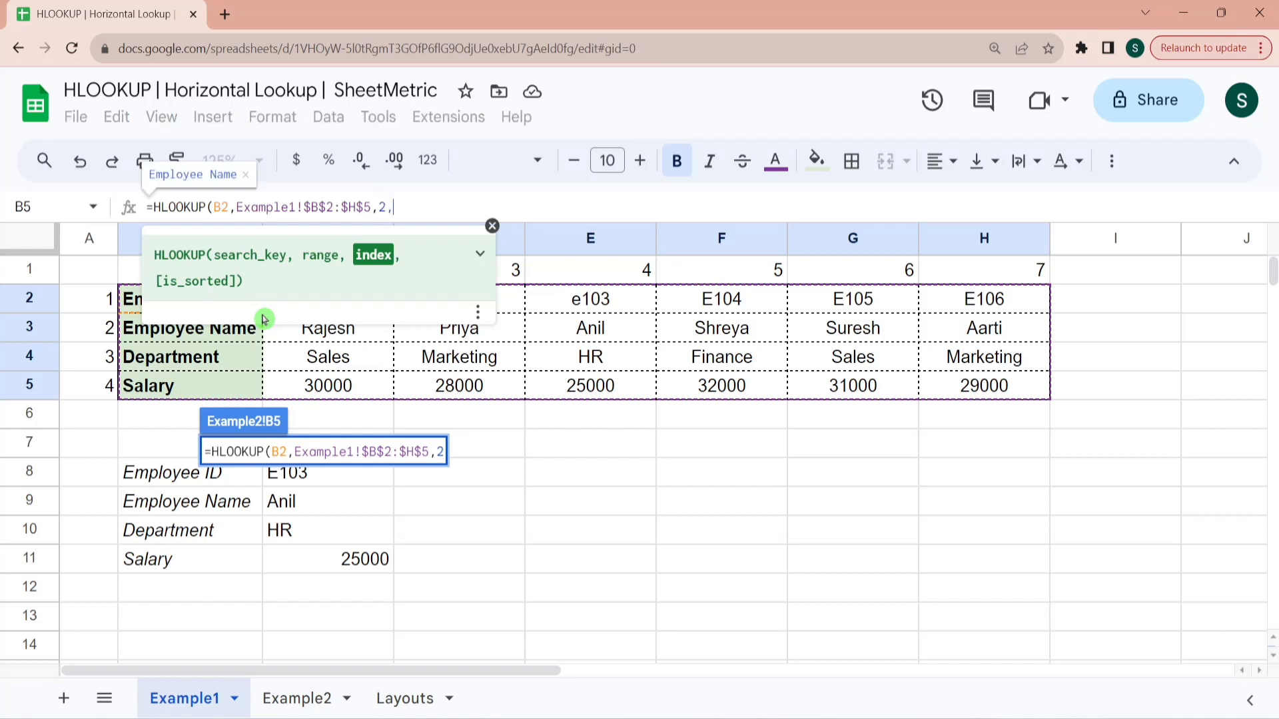
type("0)")
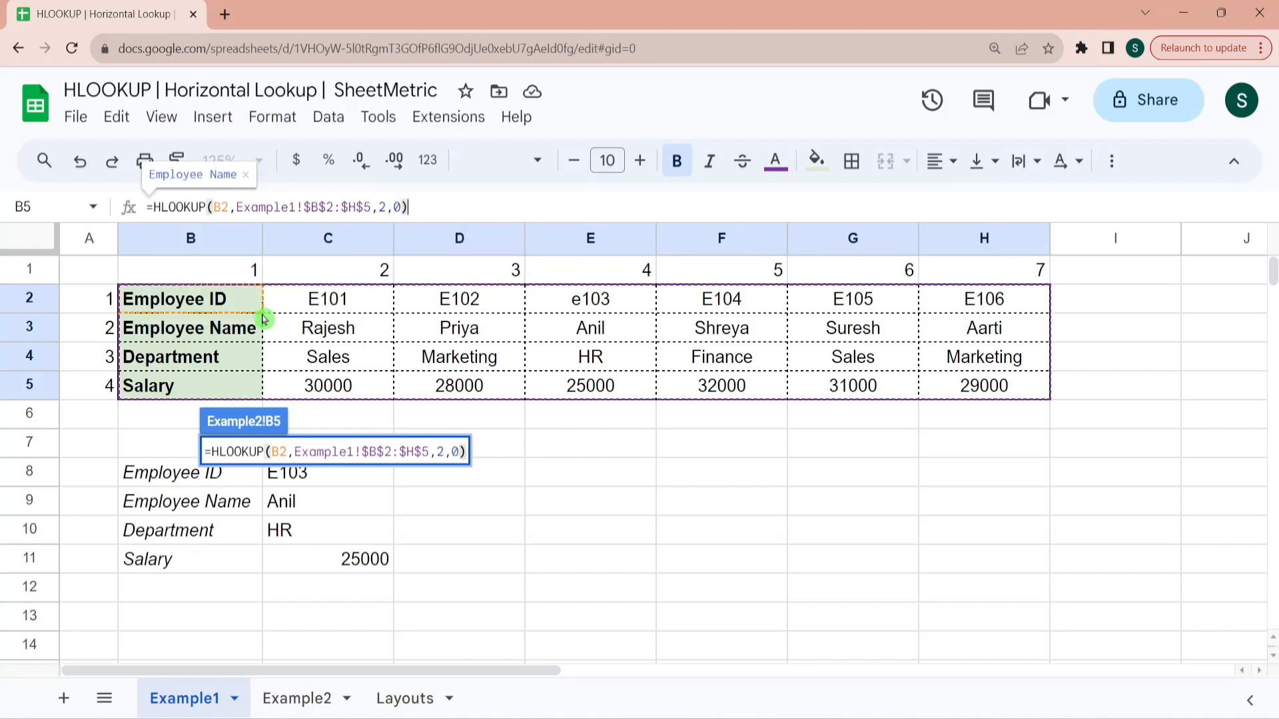
key("Return")
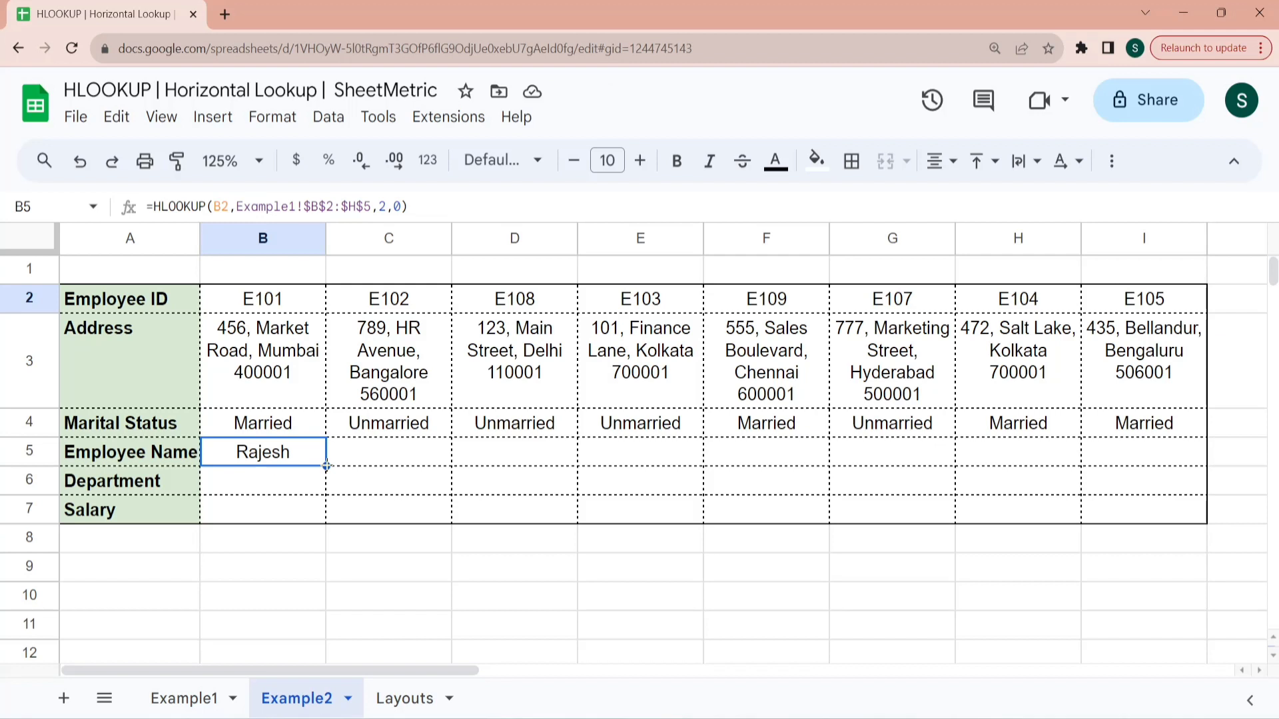
Copy the name formula across C5:I5 and check unmatched IDs E108, E109, E107 against Example1
left_click_drag(1088, 456, 1176, 459)
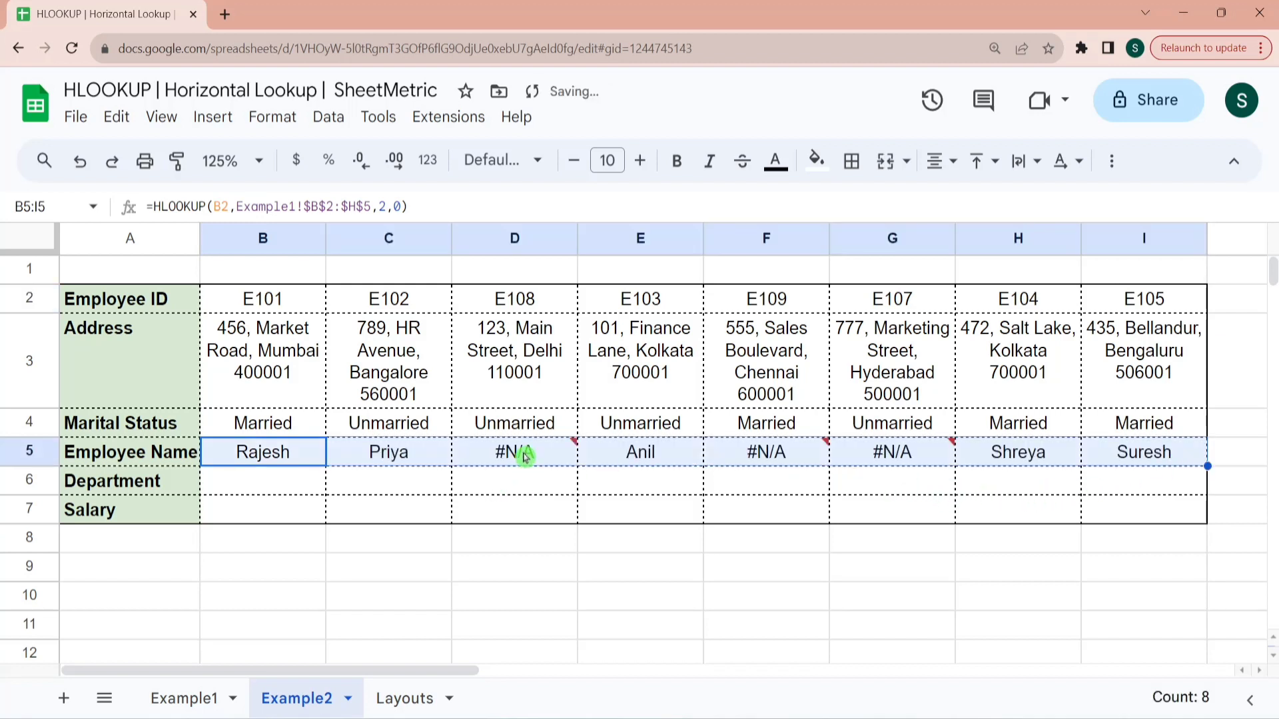
mouse_move(525, 456)
left_click(550, 303)
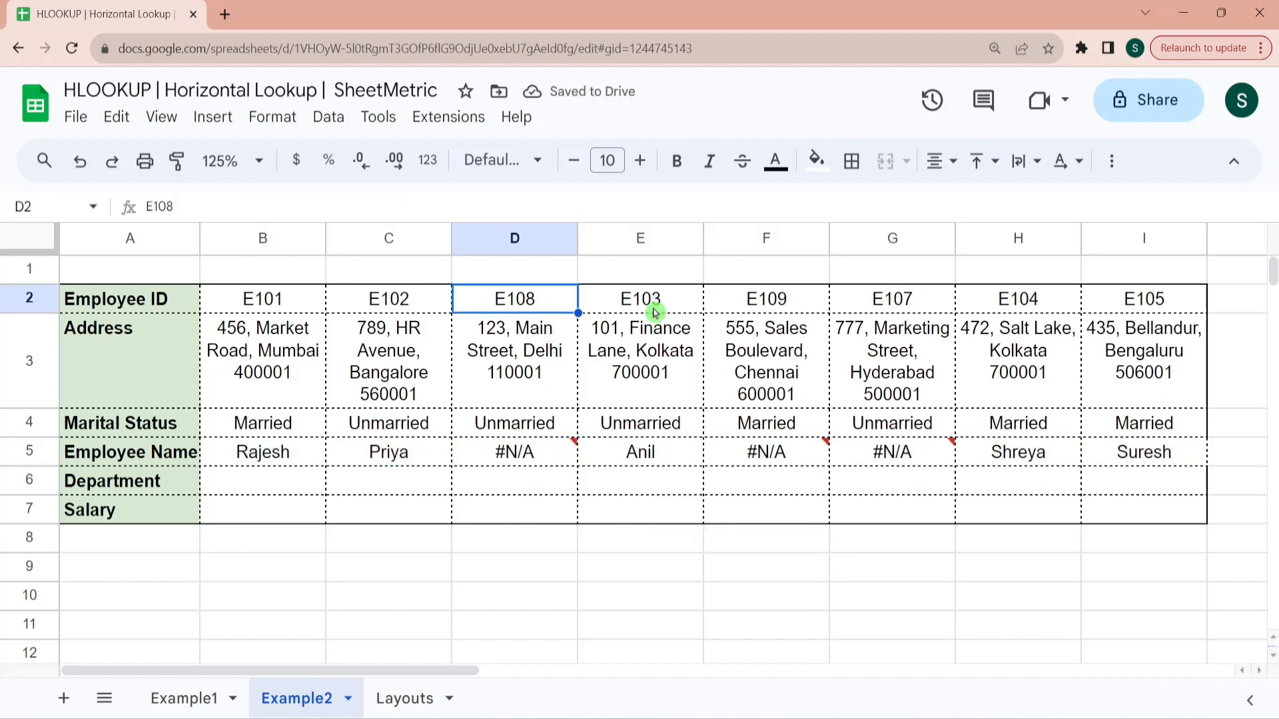
left_click(776, 301)
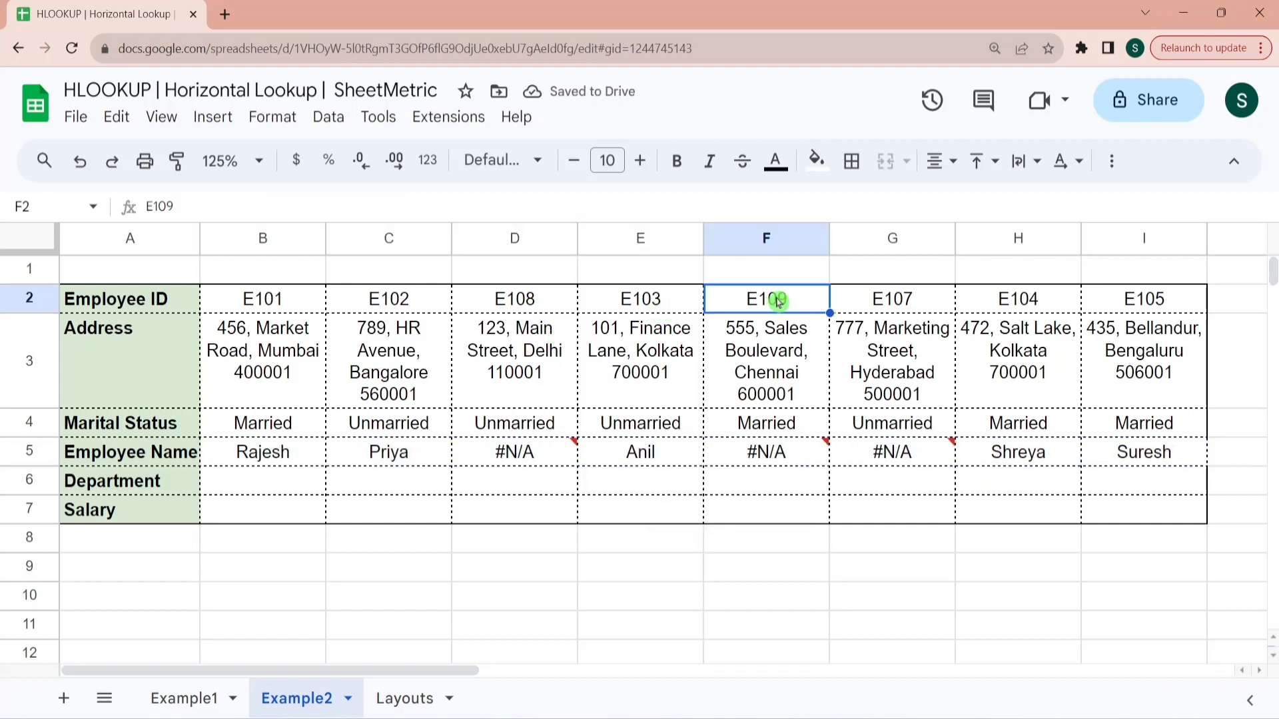
left_click(909, 306)
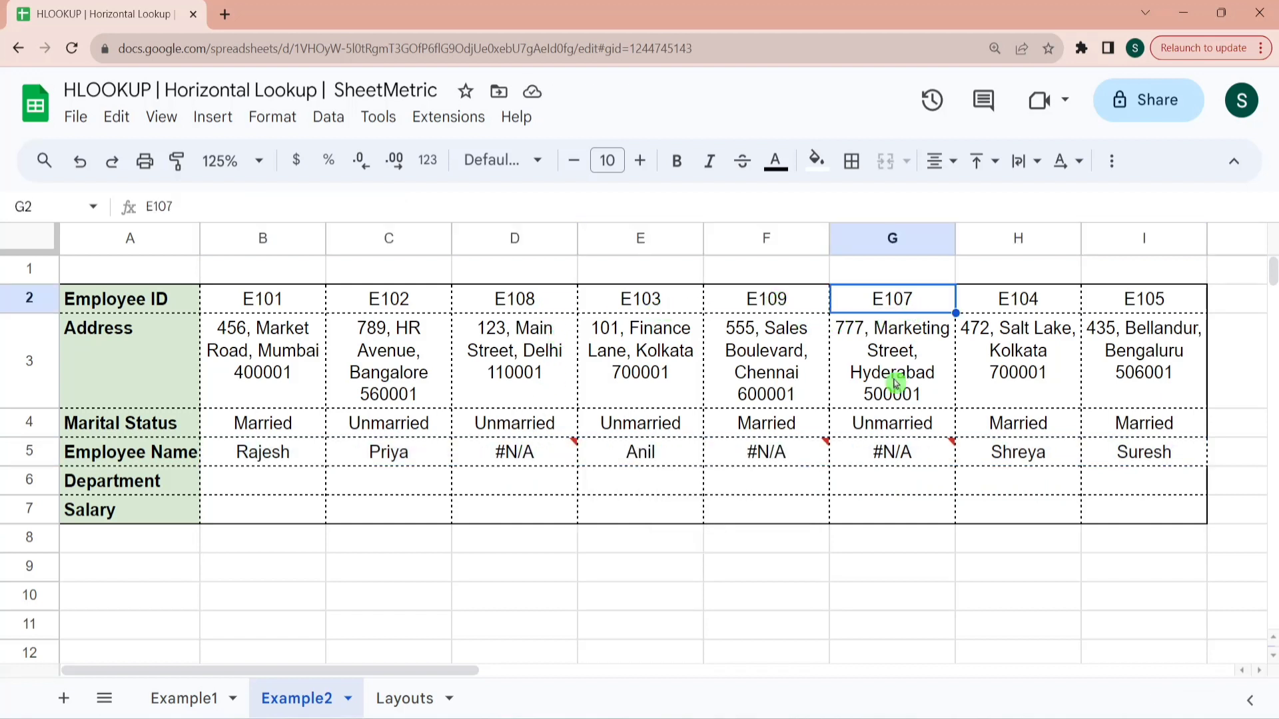
left_click(198, 701)
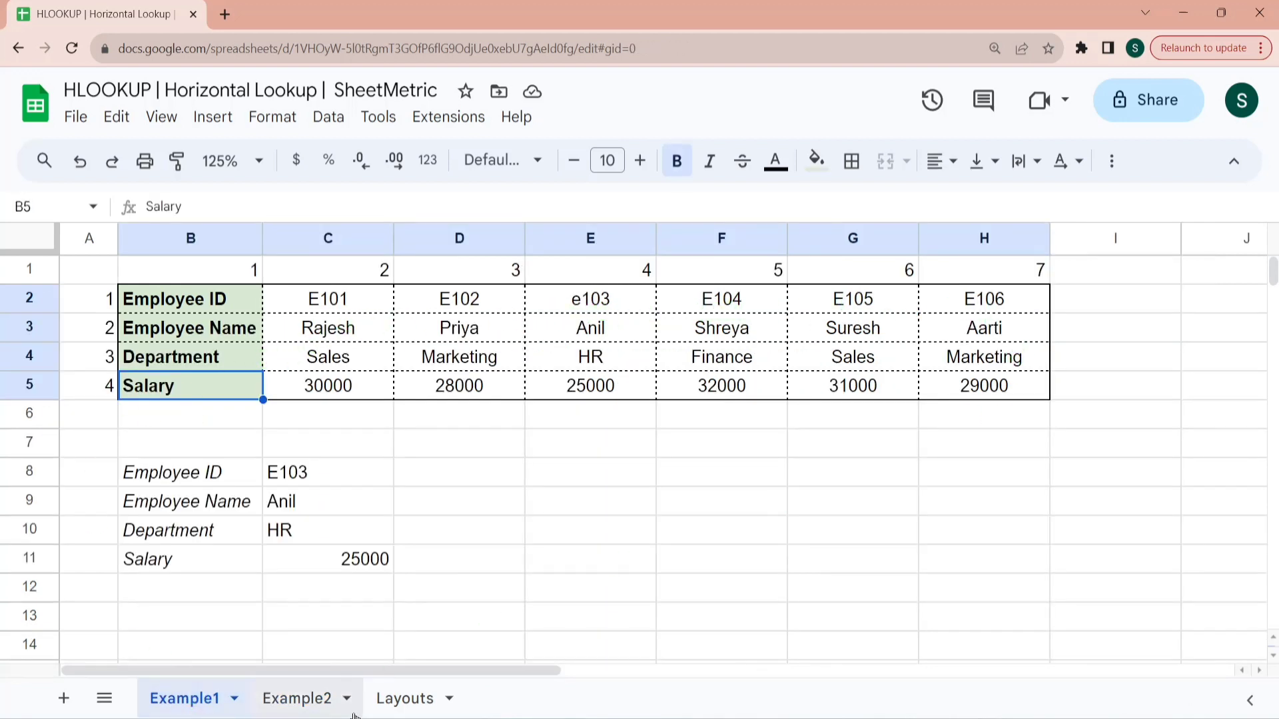
left_click(318, 710)
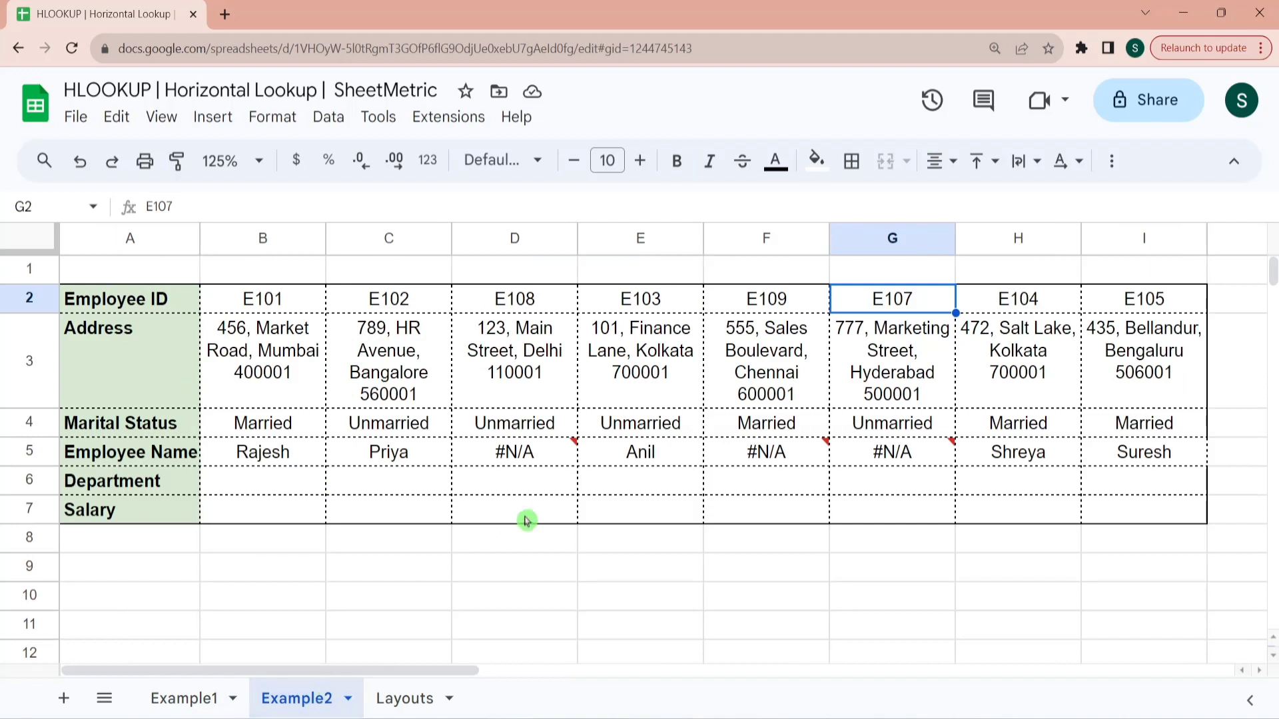
Wrap B5's lookup in IFERROR with "NotFound" and fill it across B5:I5
left_click(265, 468)
left_click(153, 207)
left_click(147, 212)
type("IFERROR")
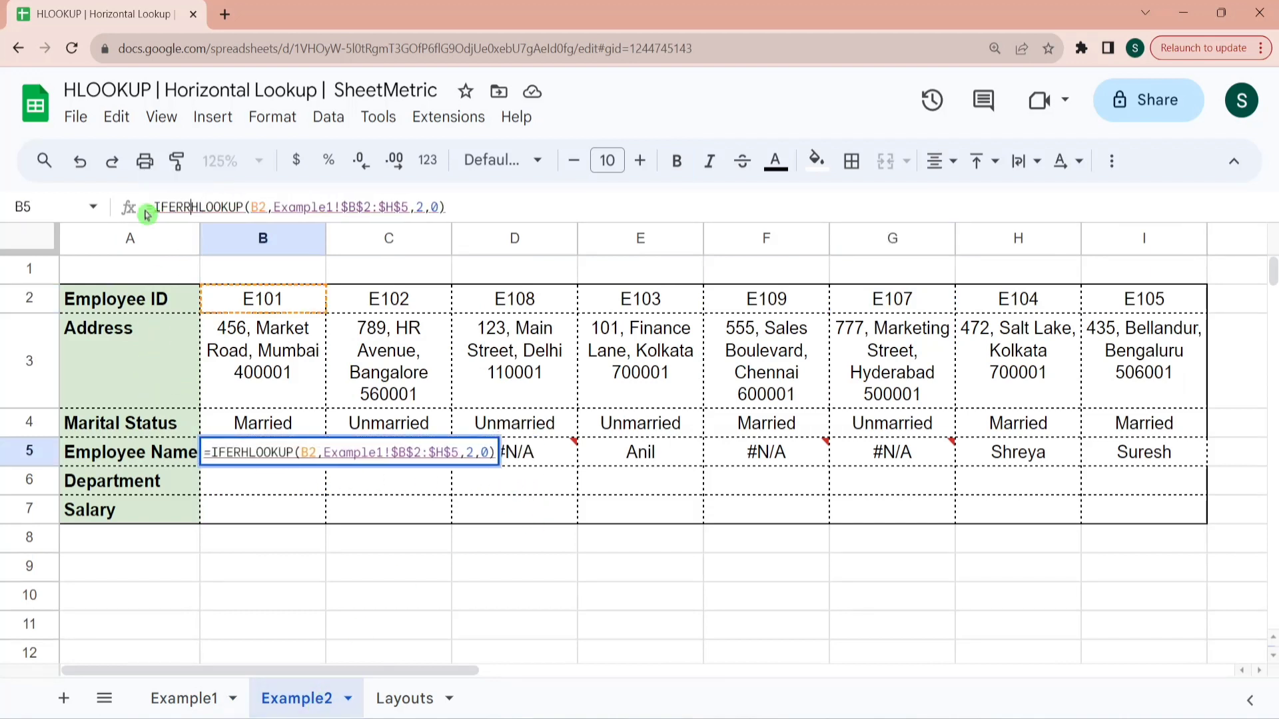
type("(")
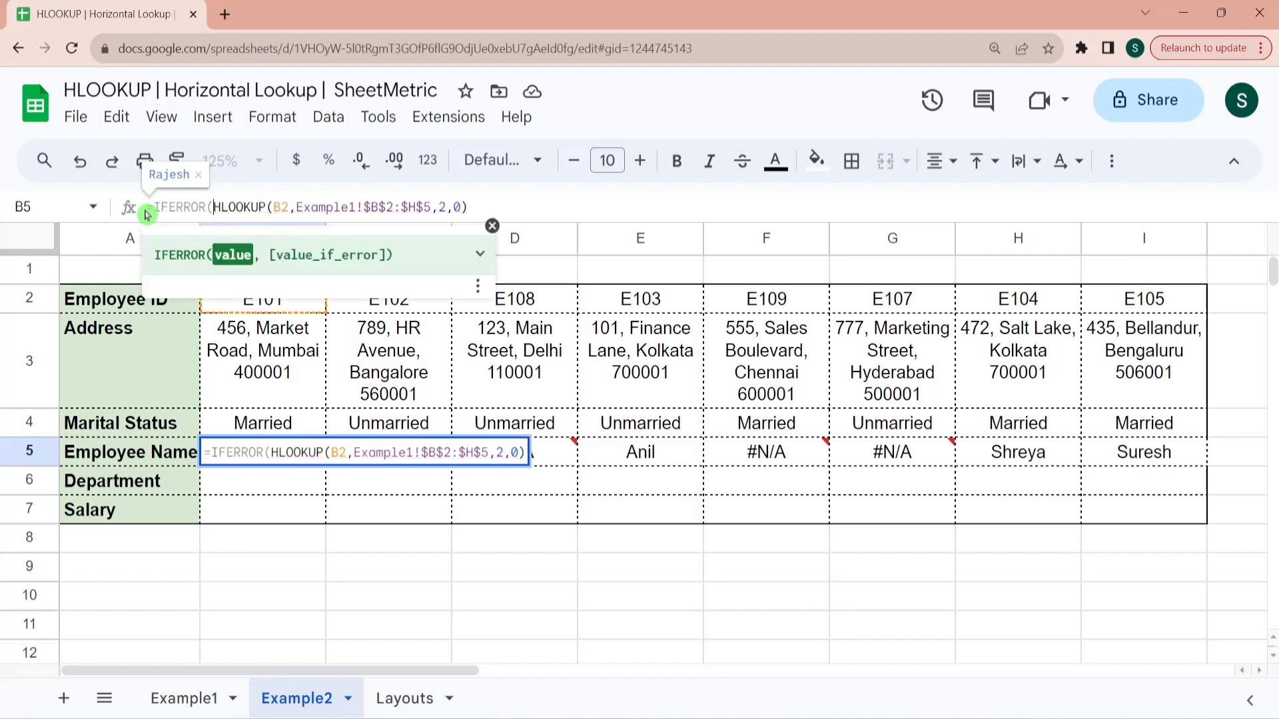
key("End")
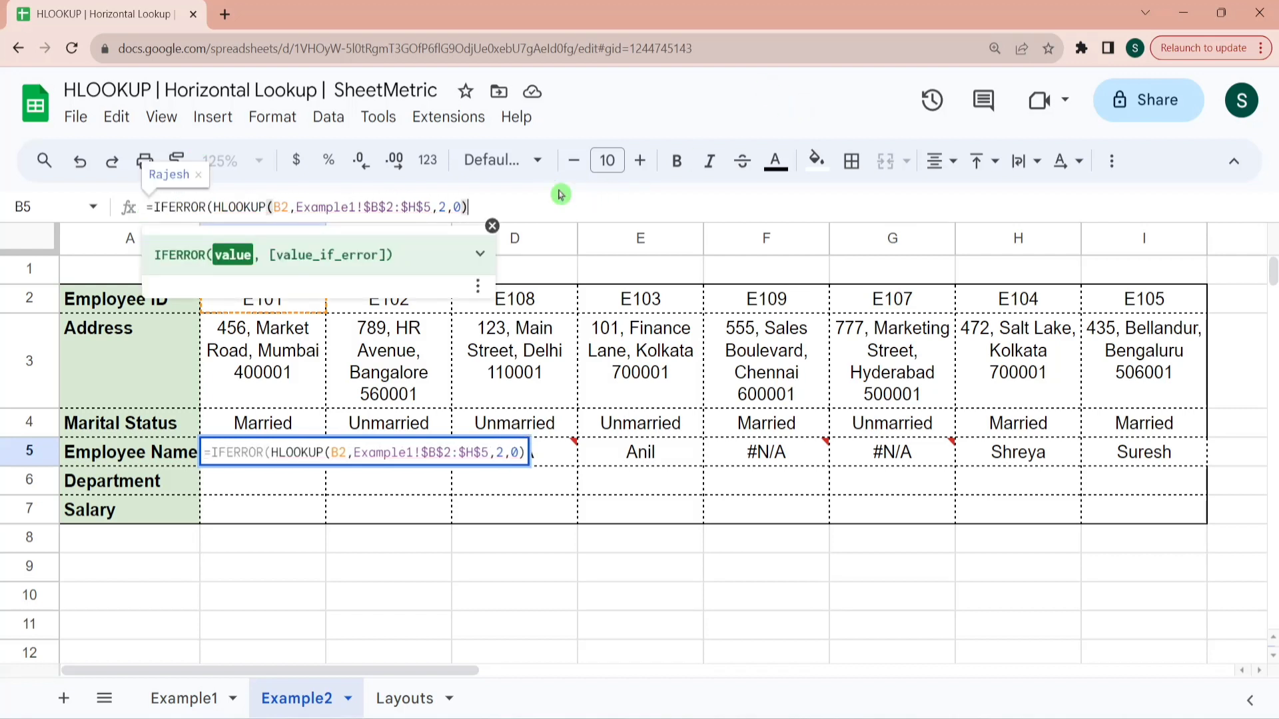
type(",\"Not")
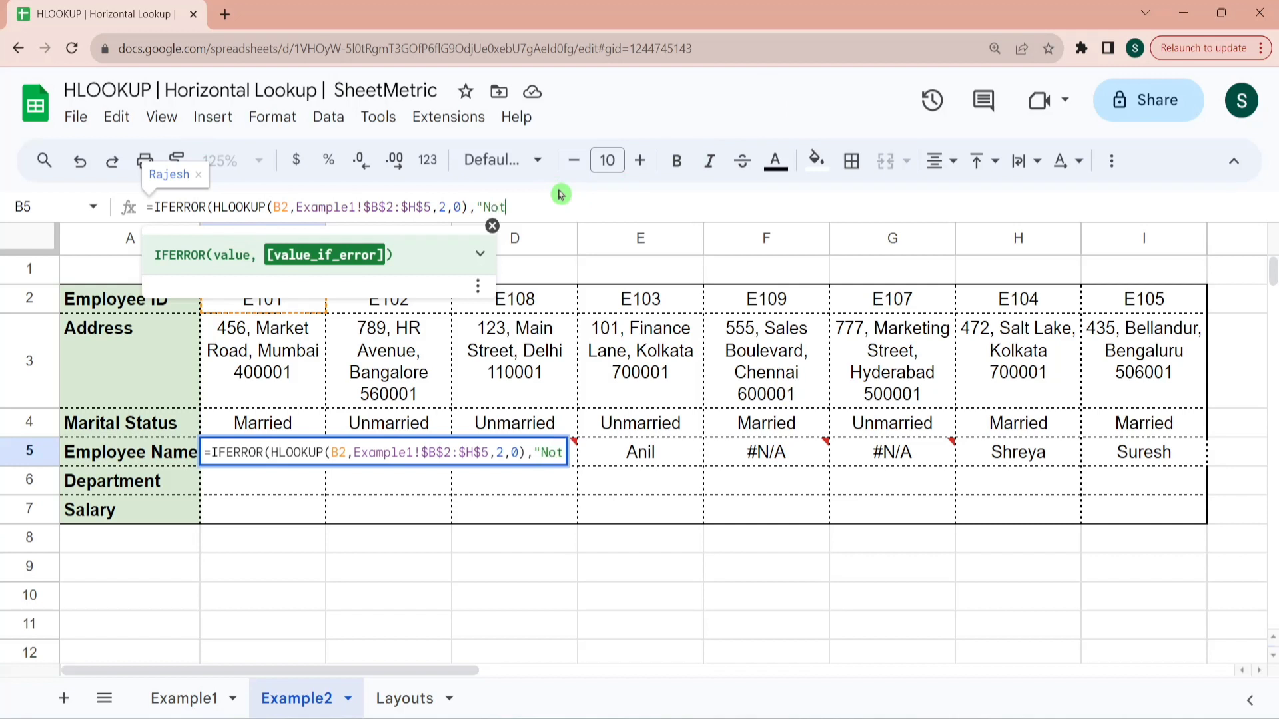
type("Found")
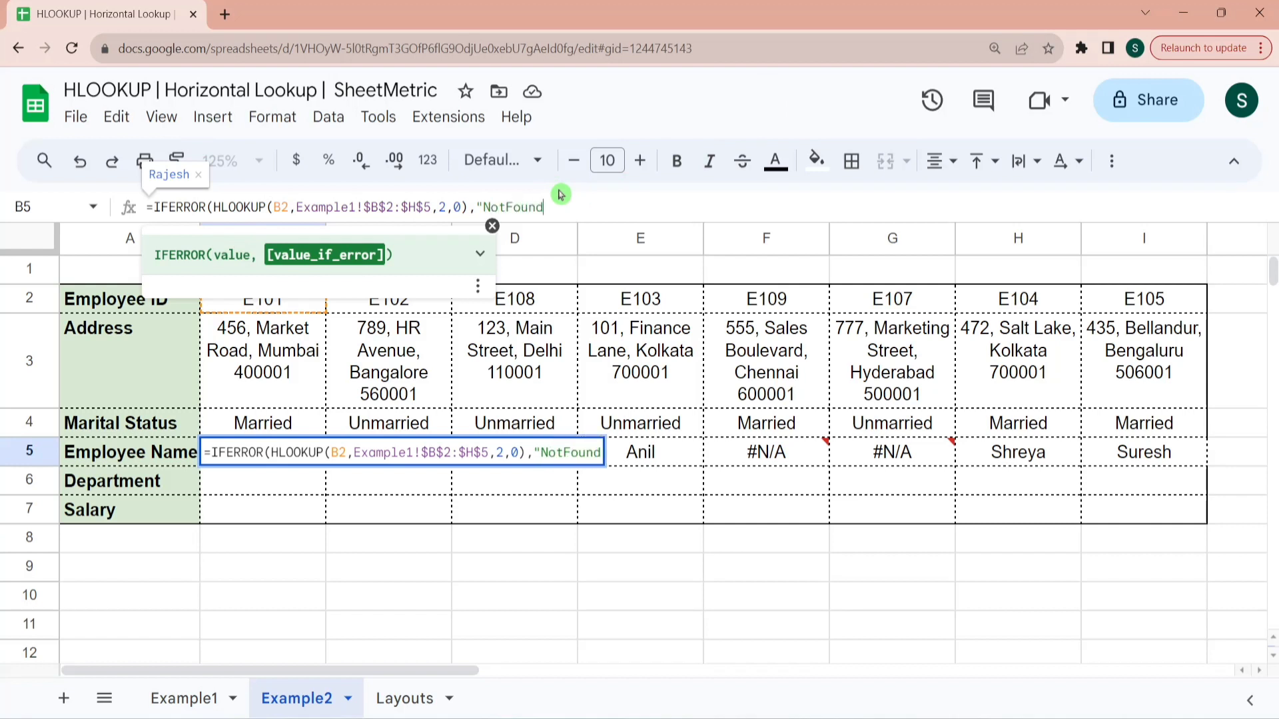
type("\")")
key("ctrl+Return")
key("shift+Right")
key("shift+Right")
key("shift+Right")
key("shift+Right")
key("shift+Right")
key("shift+Right")
key("shift+Right")
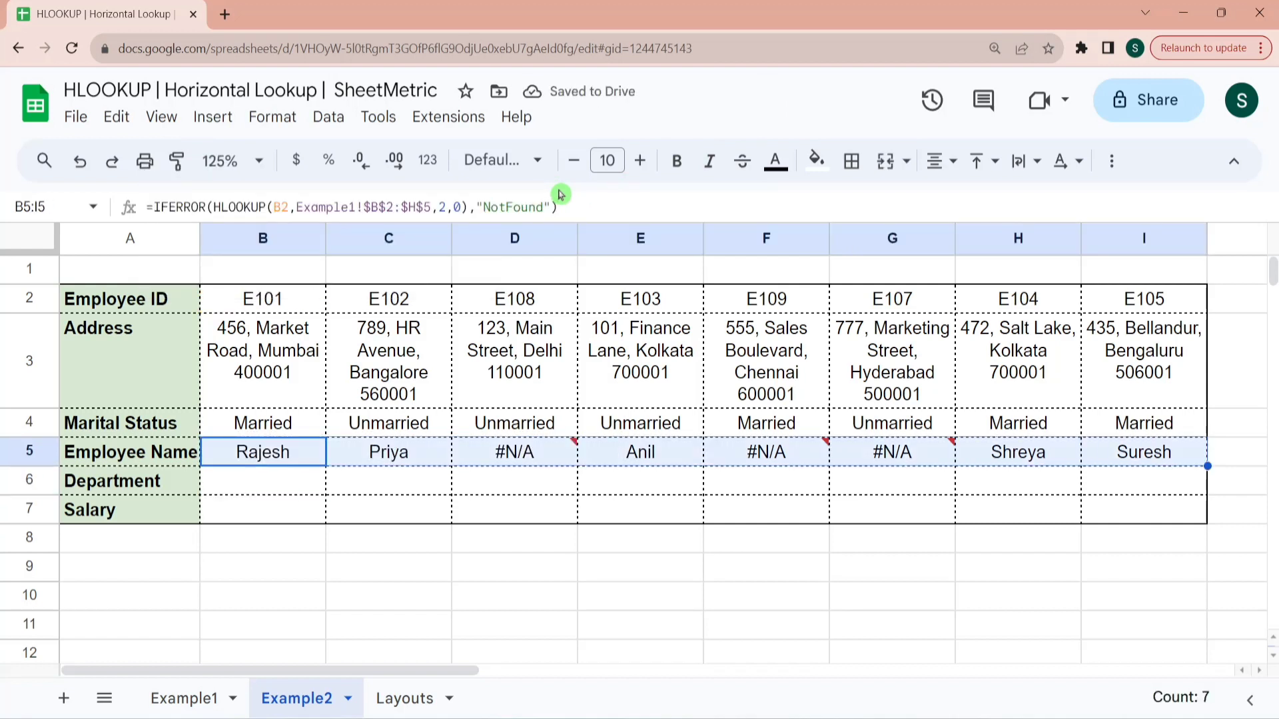
key("ctrl+r")
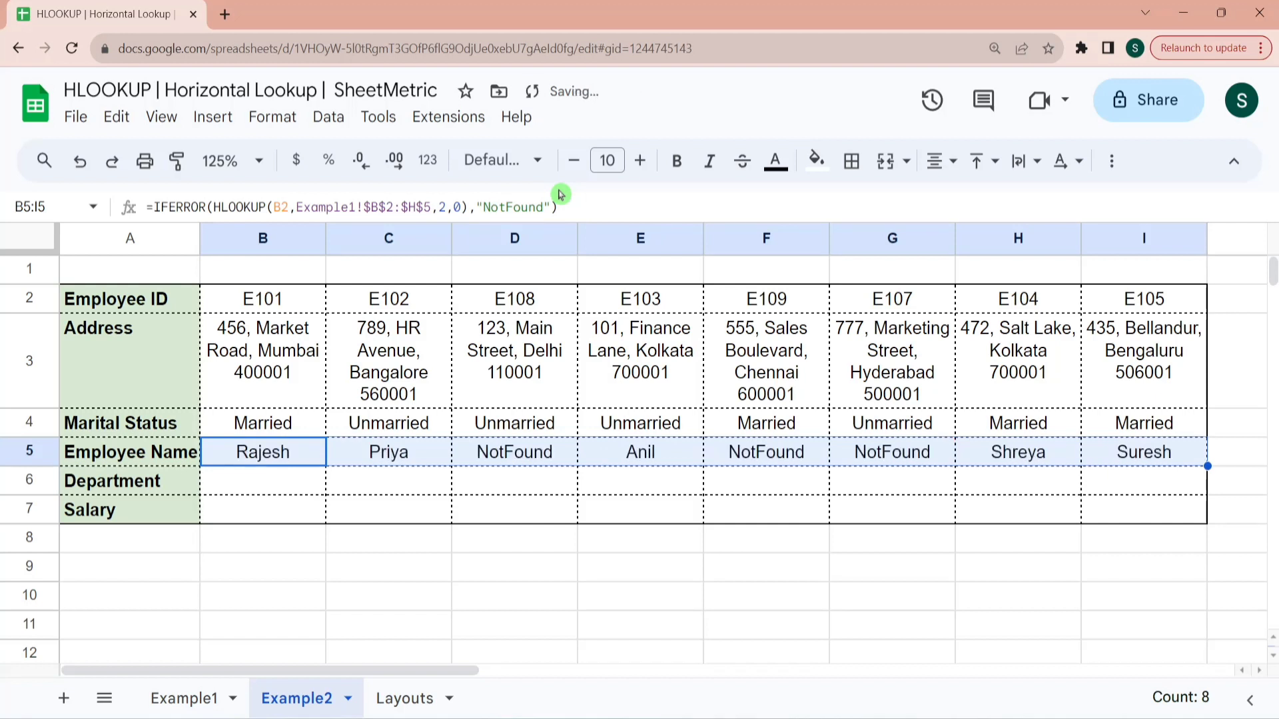
key("Right")
key("Right")
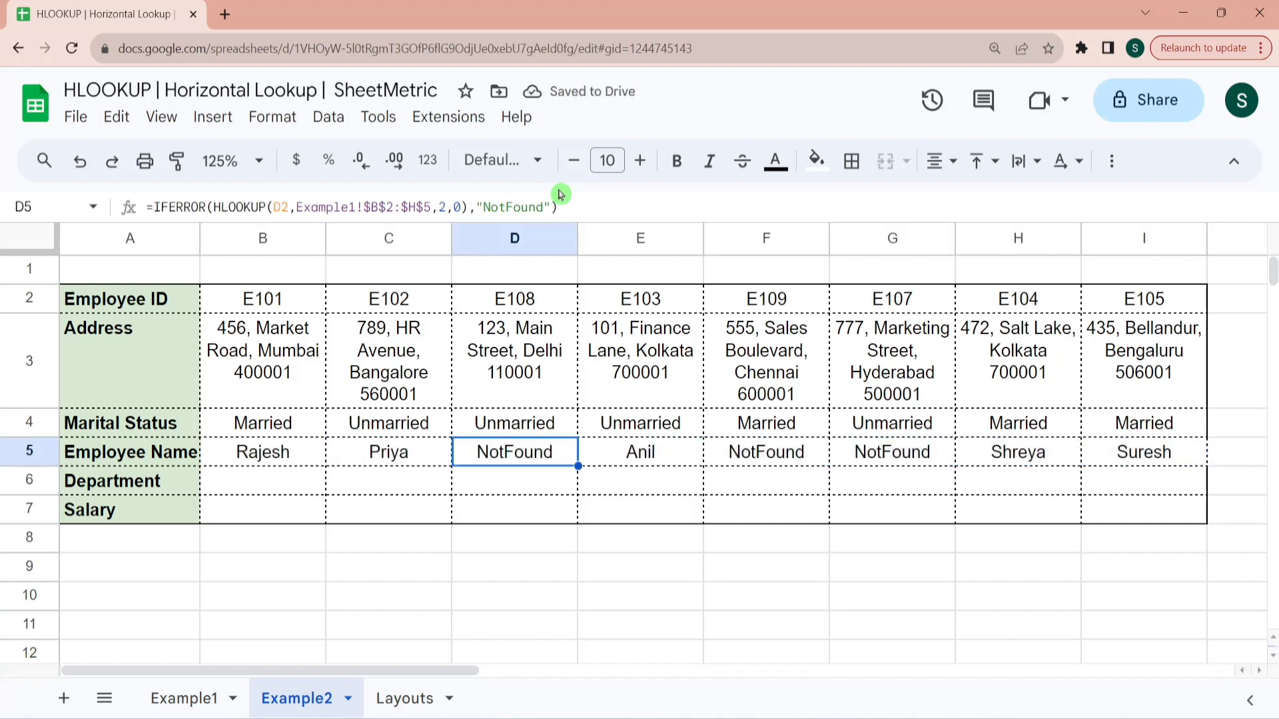
Lock the ID reference in B5 as B$2 and copy the formula down into the Department and Salary rows
key("Left")
key("Left")
key("F2")
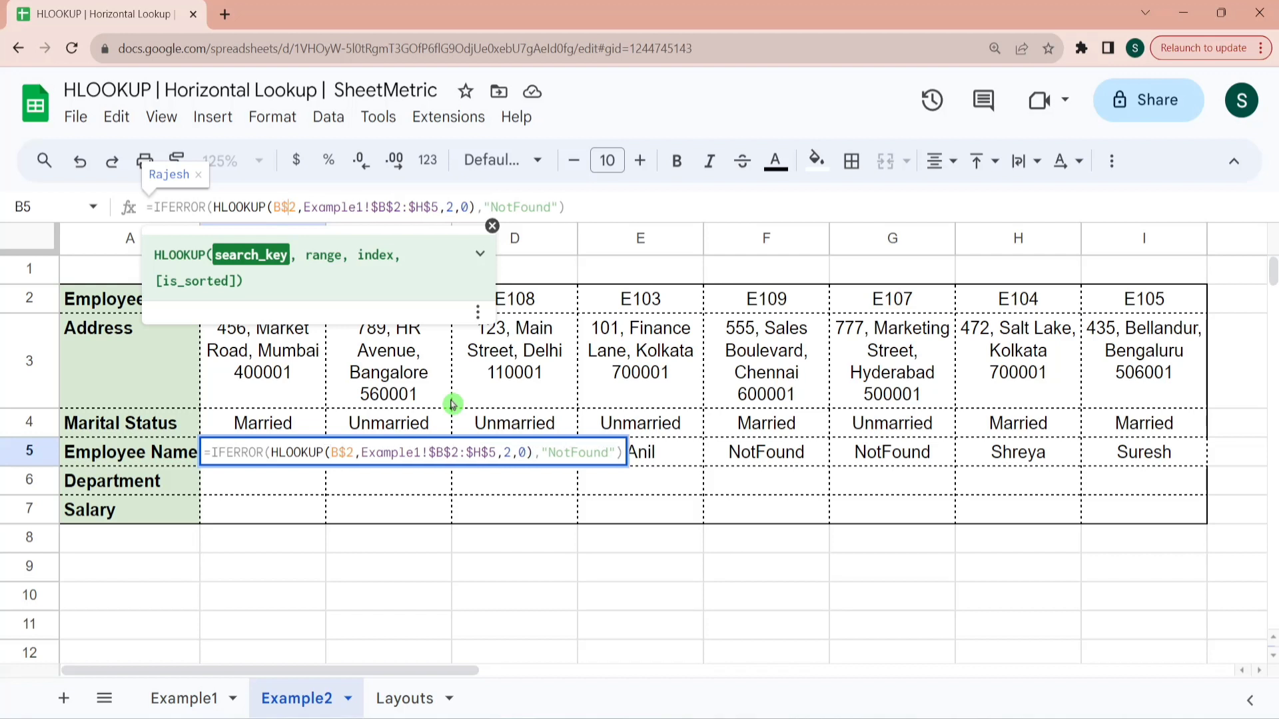
type("$")
key("ctrl+Return")
key("shift+Down")
key("shift+Down")
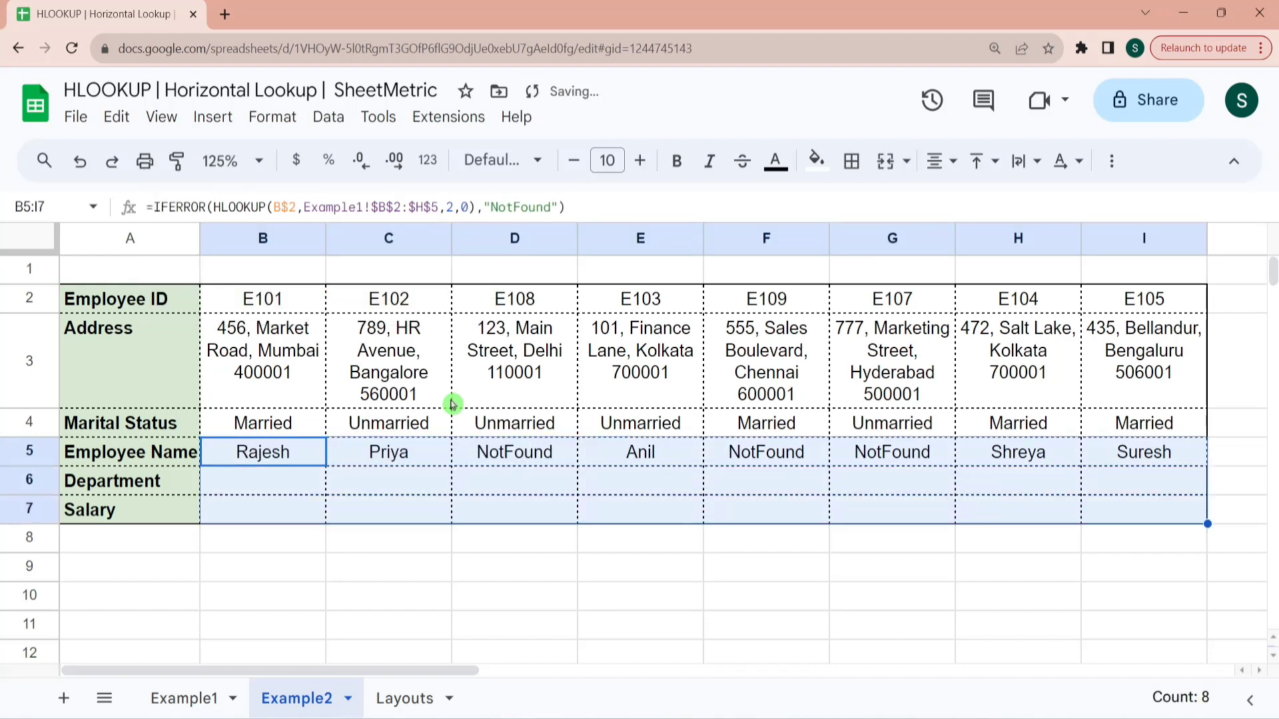
key("ctrl+d")
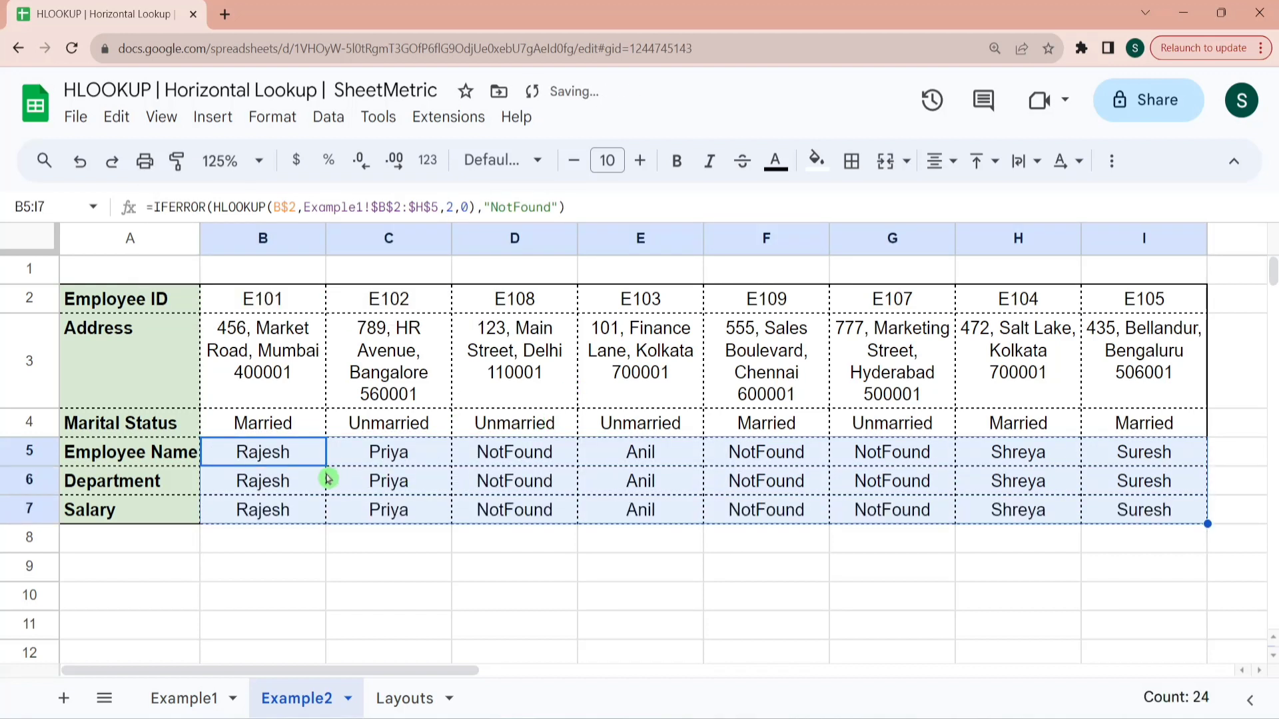
Open B6's formula and check the row order on the Example1 sheet
left_click(134, 489)
left_click(239, 491)
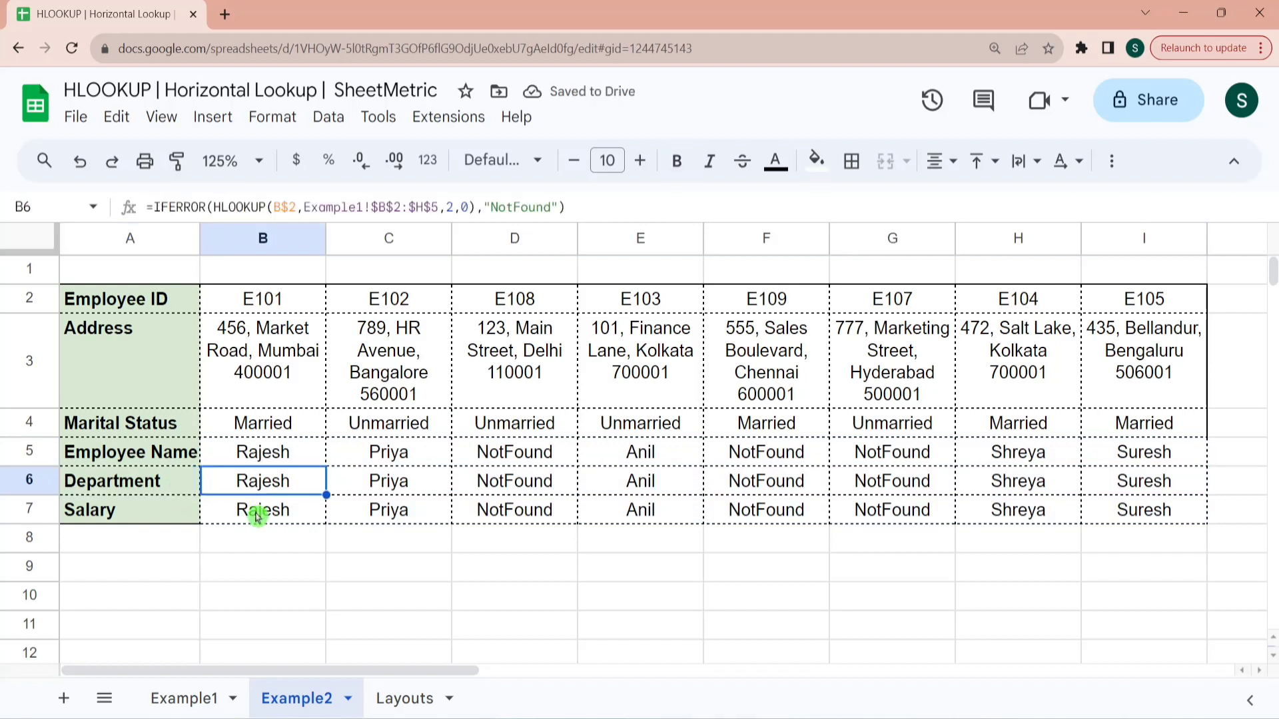
left_click(265, 515)
left_click(311, 486)
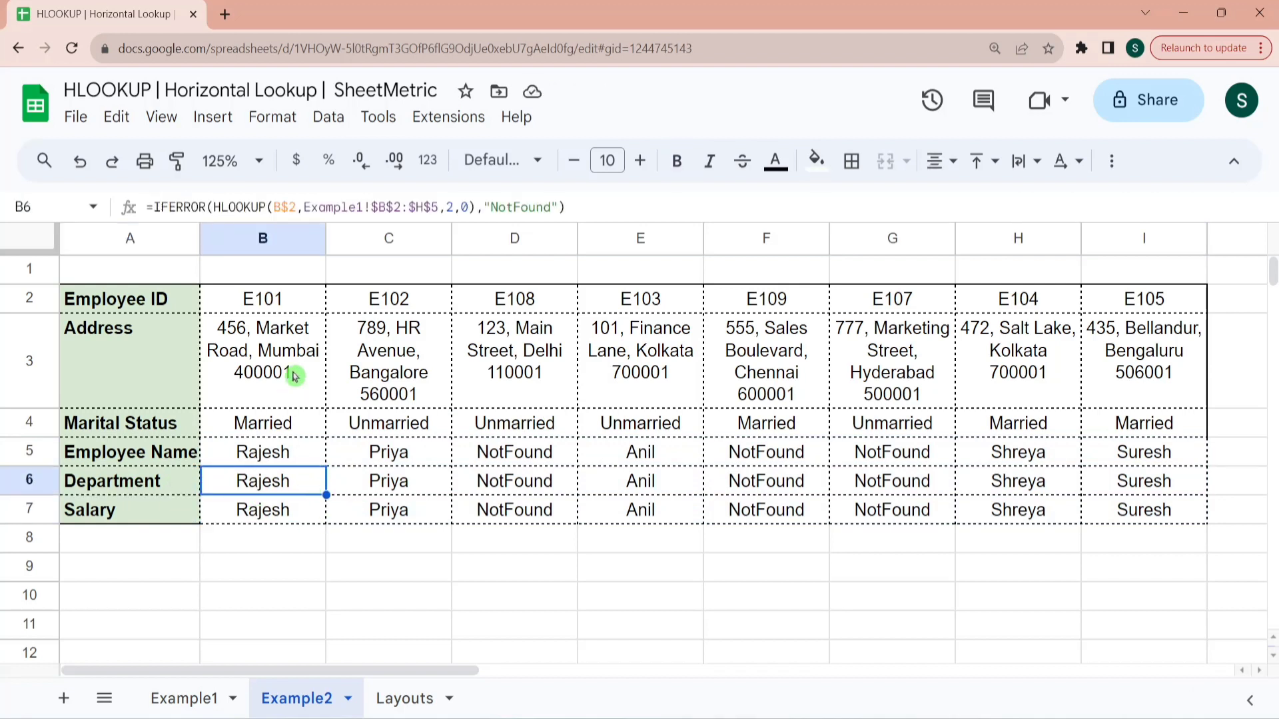
key("F2")
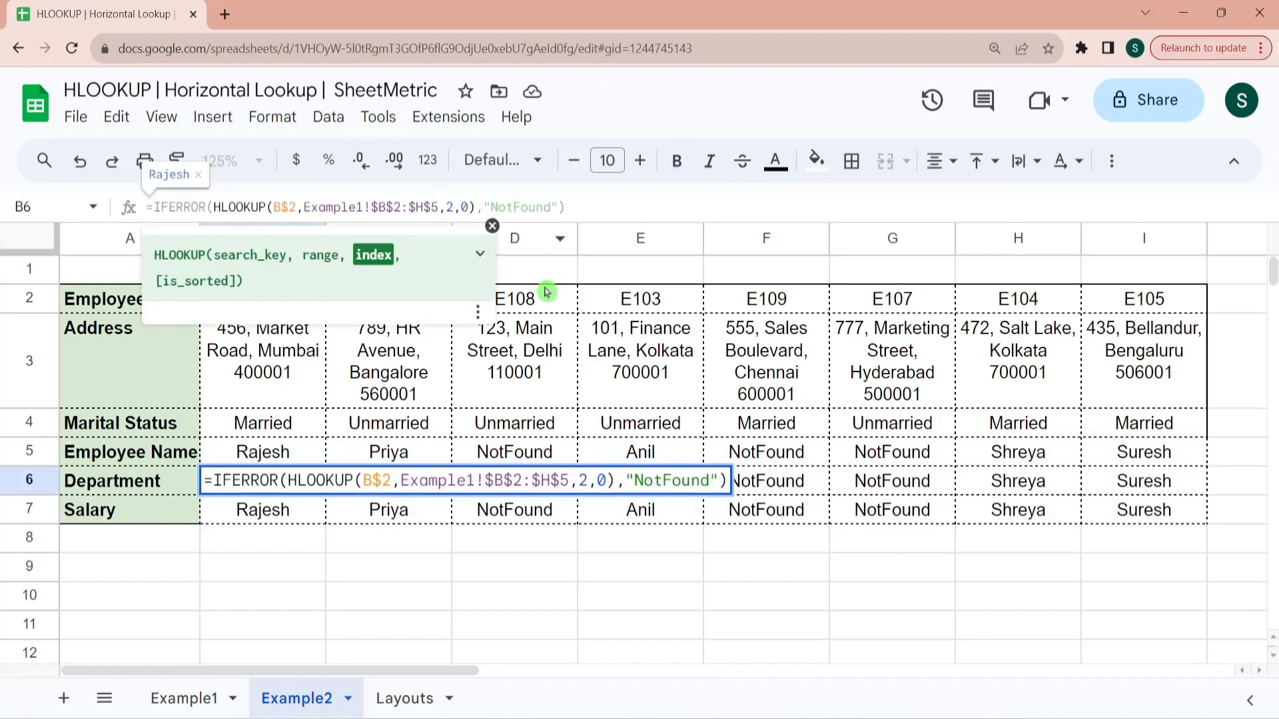
left_click(203, 699)
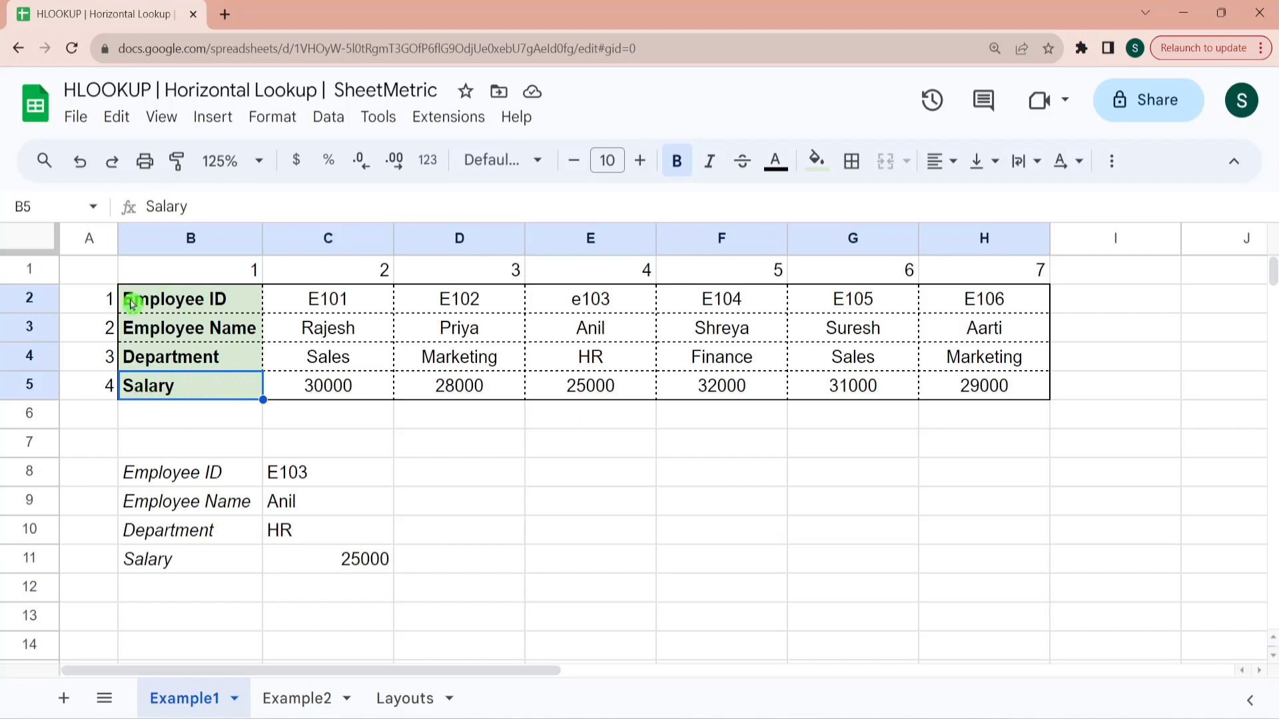
left_click(319, 696)
Set the HLOOKUP row index to 3 in B6 for Department and 4 in B7 for Salary
left_click(450, 208)
key("BackSpace")
type("3")
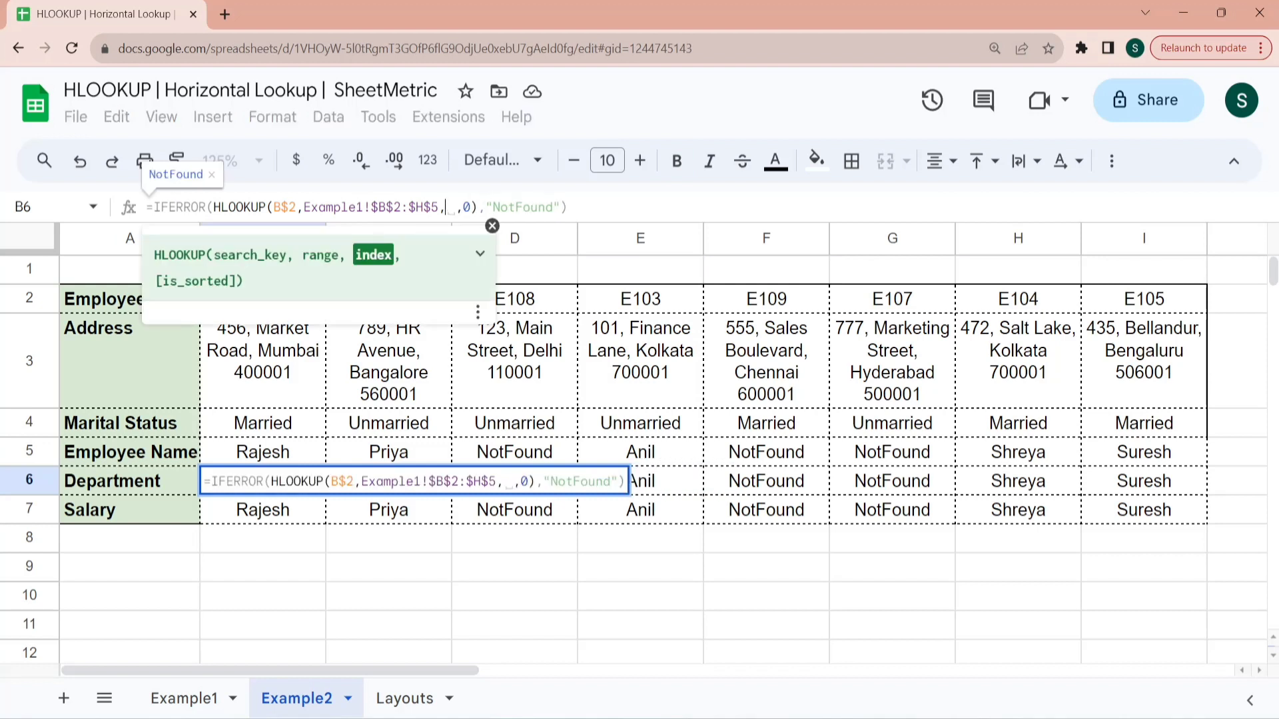
key("Return")
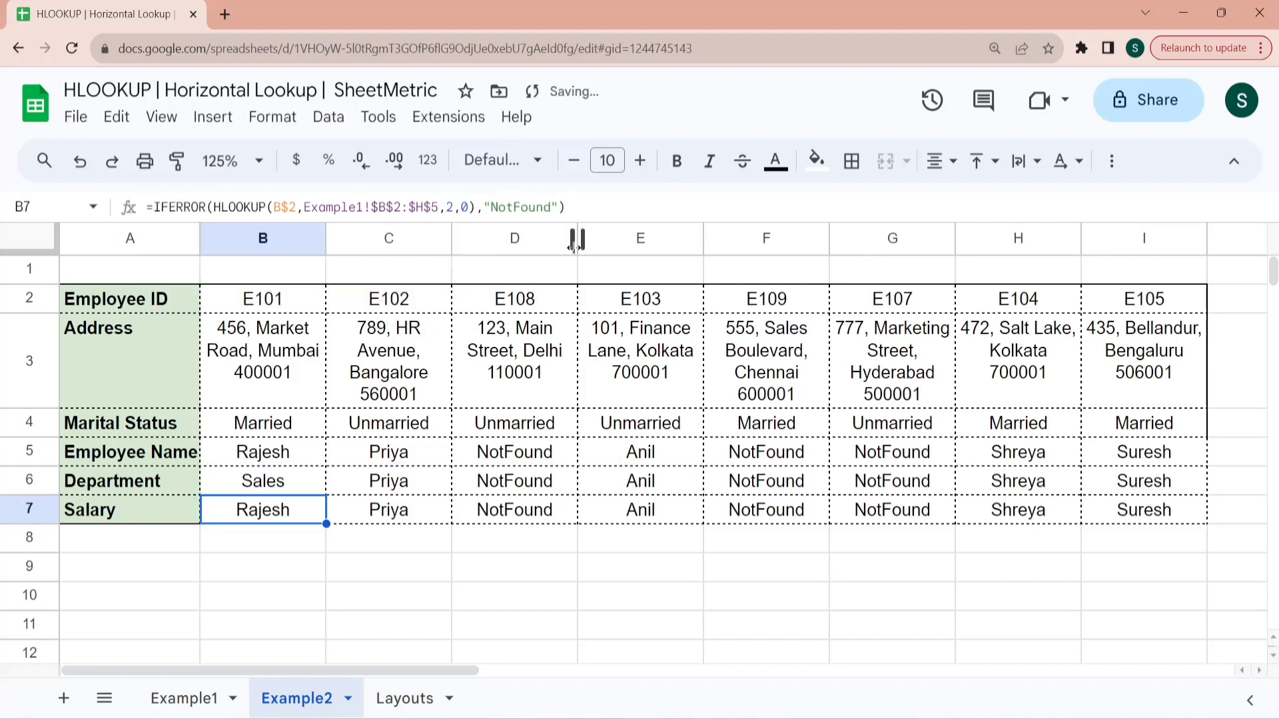
left_click(450, 207)
key("BackSpace")
type("4")
key("Return")
Fill the Department and Salary formulas right through column I and review the returned values
key("Up")
key("Up")
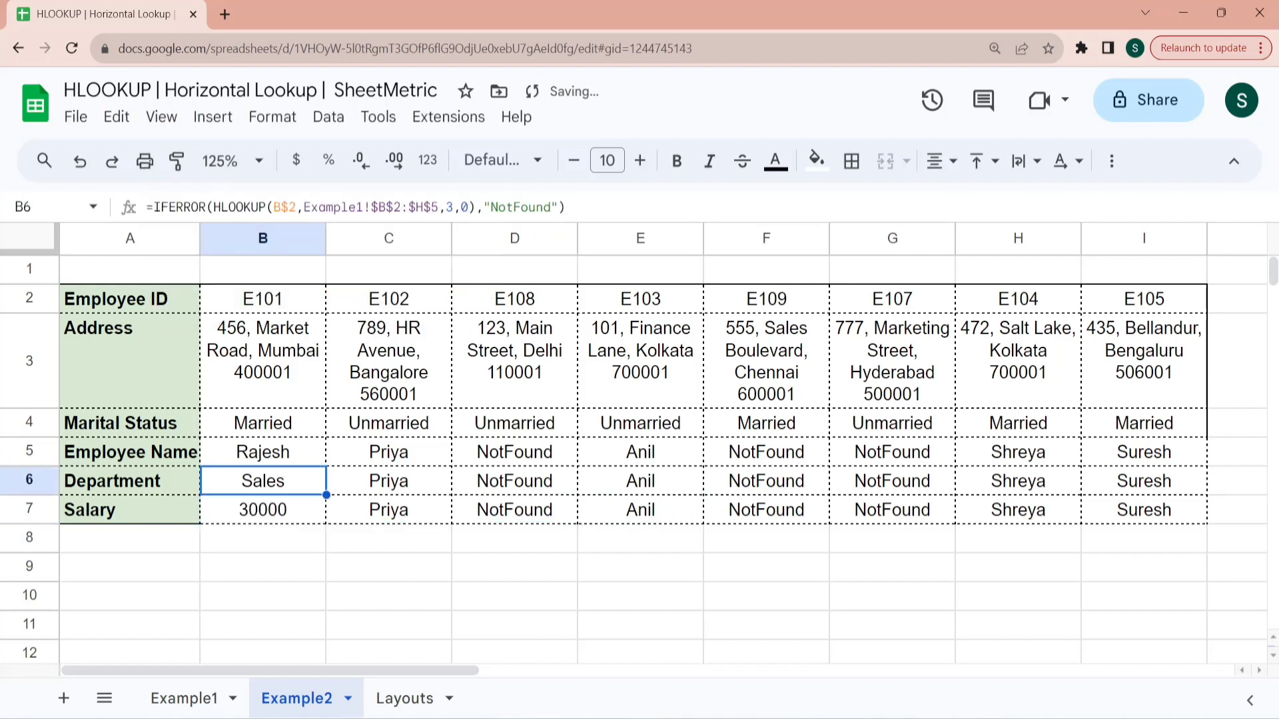
key("shift+Down")
key("shift+Right")
key("shift+Right")
key("shift+Right")
key("shift+Right")
key("shift+Right")
key("shift+Right")
key("shift+Right")
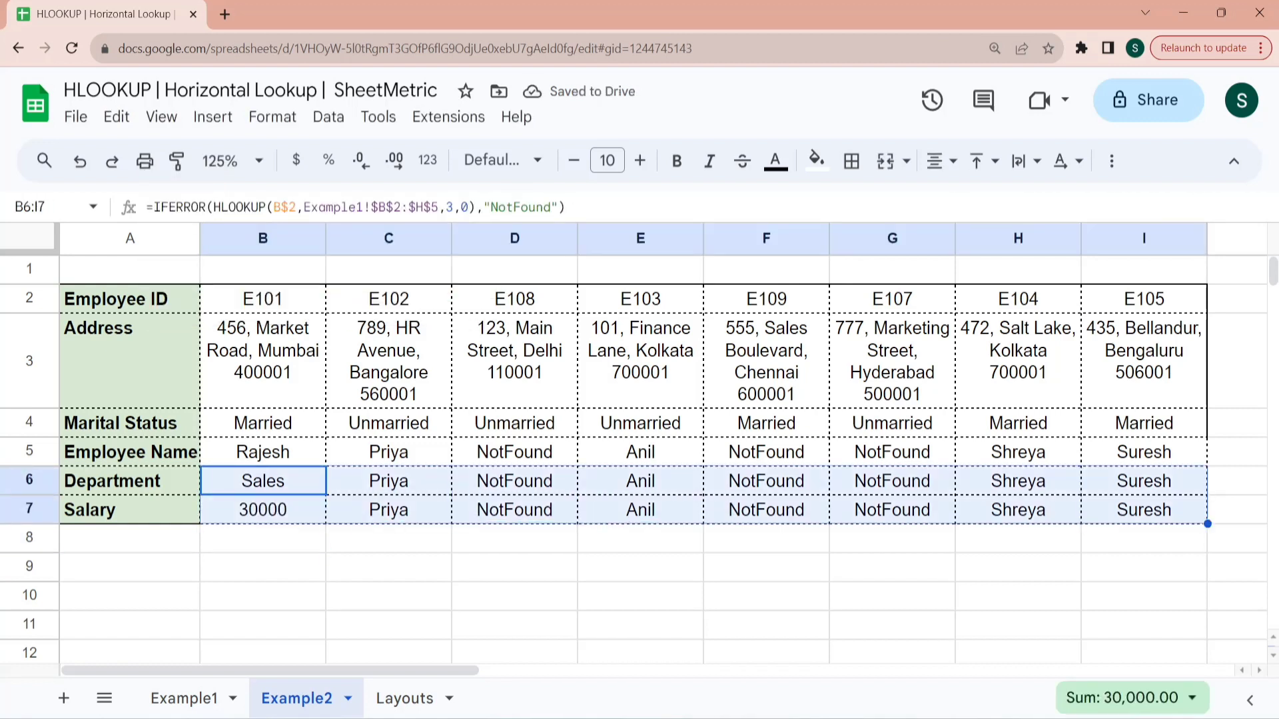
key("ctrl+r")
left_click(389, 481)
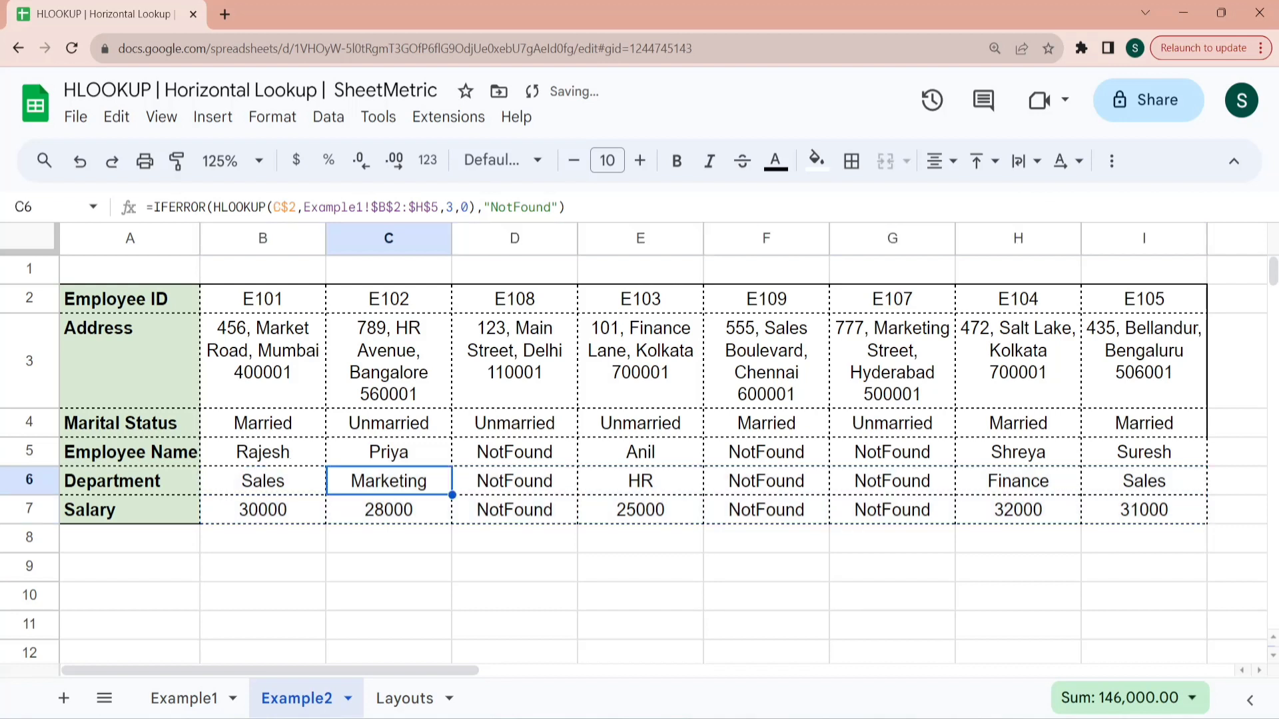
left_click(515, 481)
left_click(389, 481)
left_click(263, 481)
left_click(130, 481)
left_click(130, 451)
left_click(130, 298)
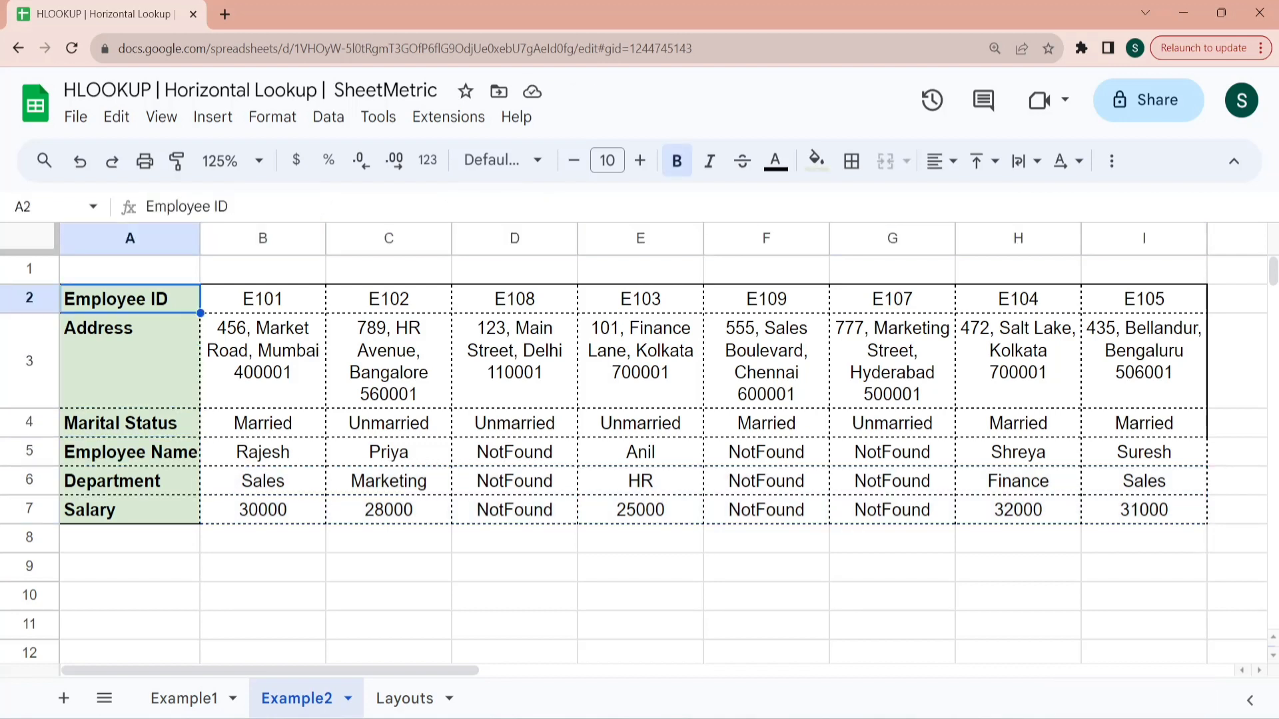
left_click_drag(130, 360, 1143, 423)
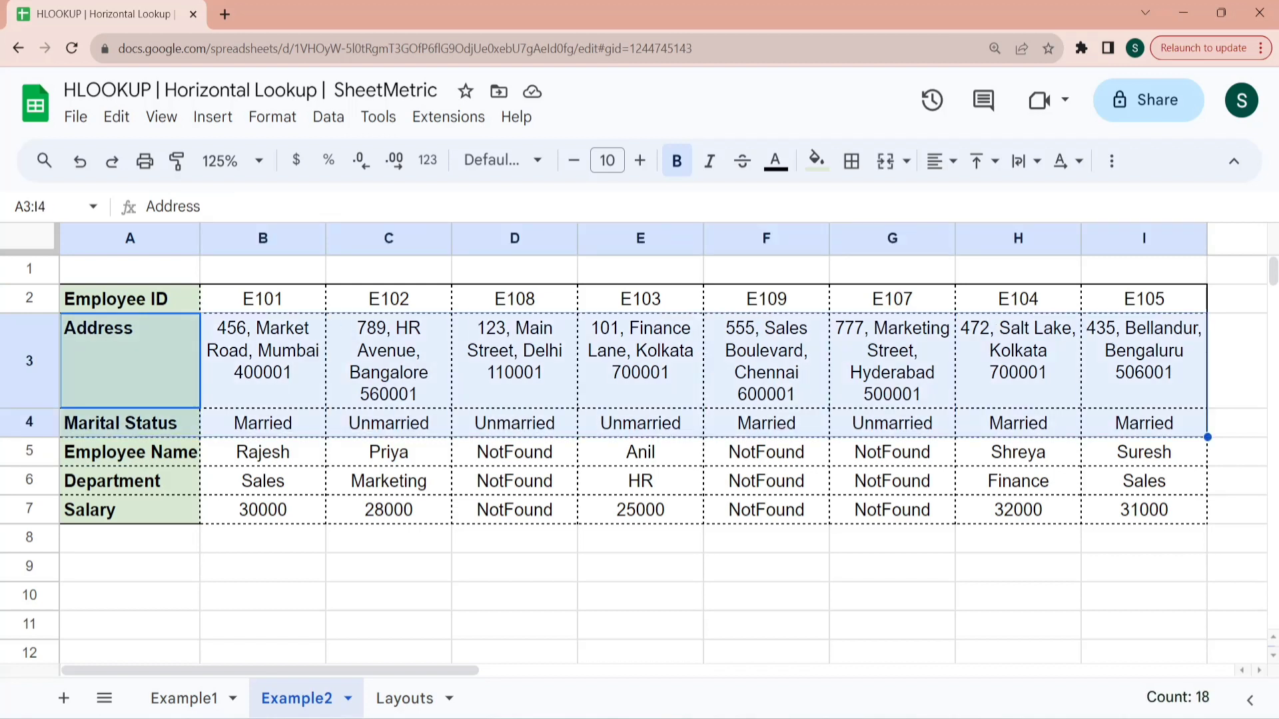
left_click(264, 514)
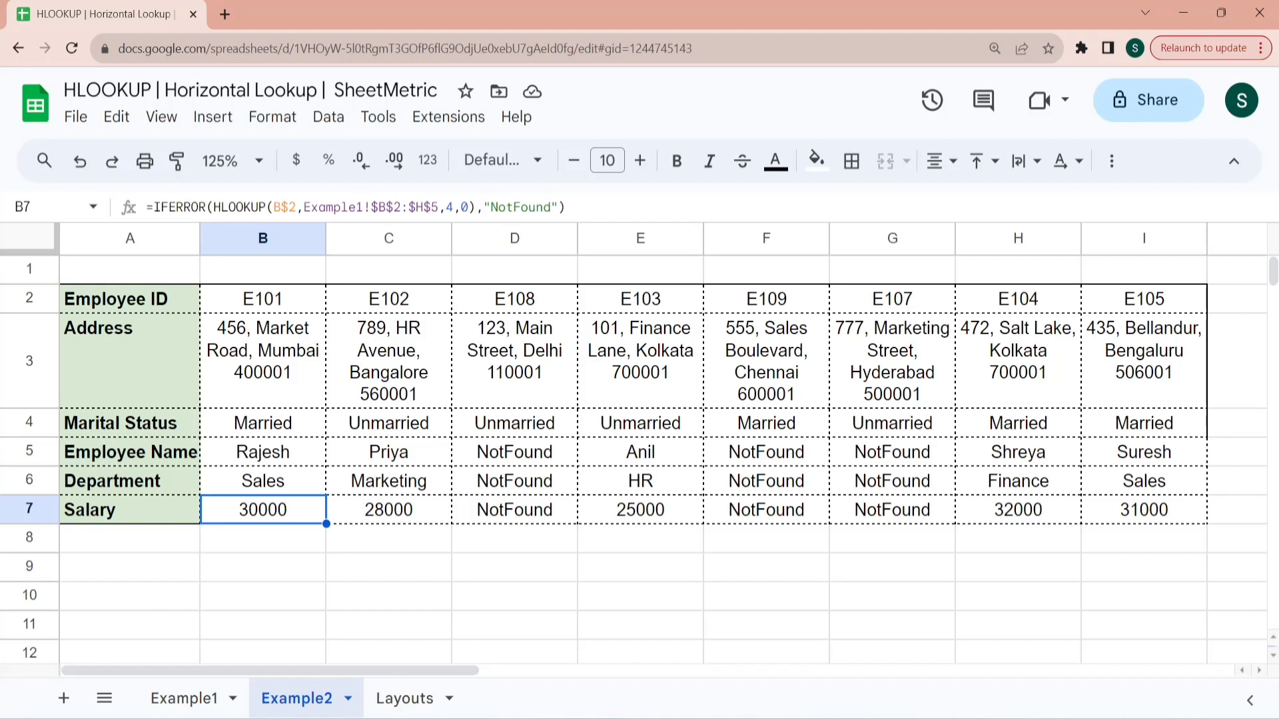
left_click(393, 536)
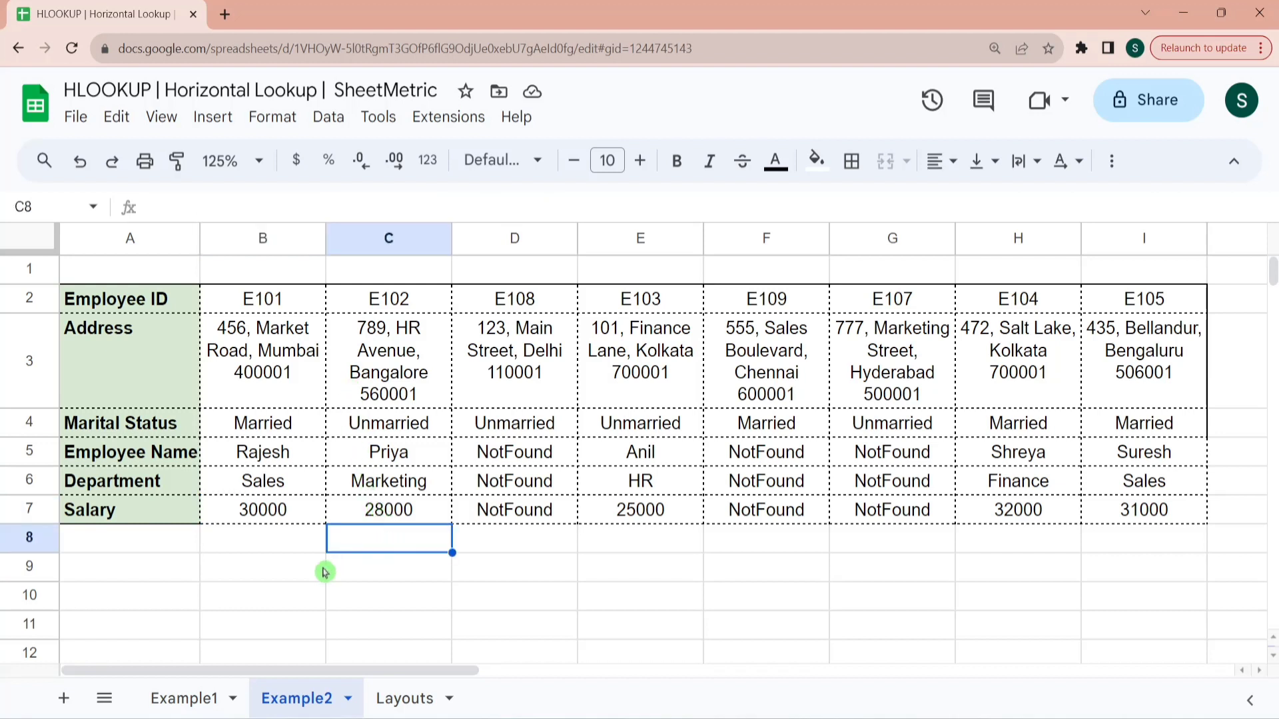